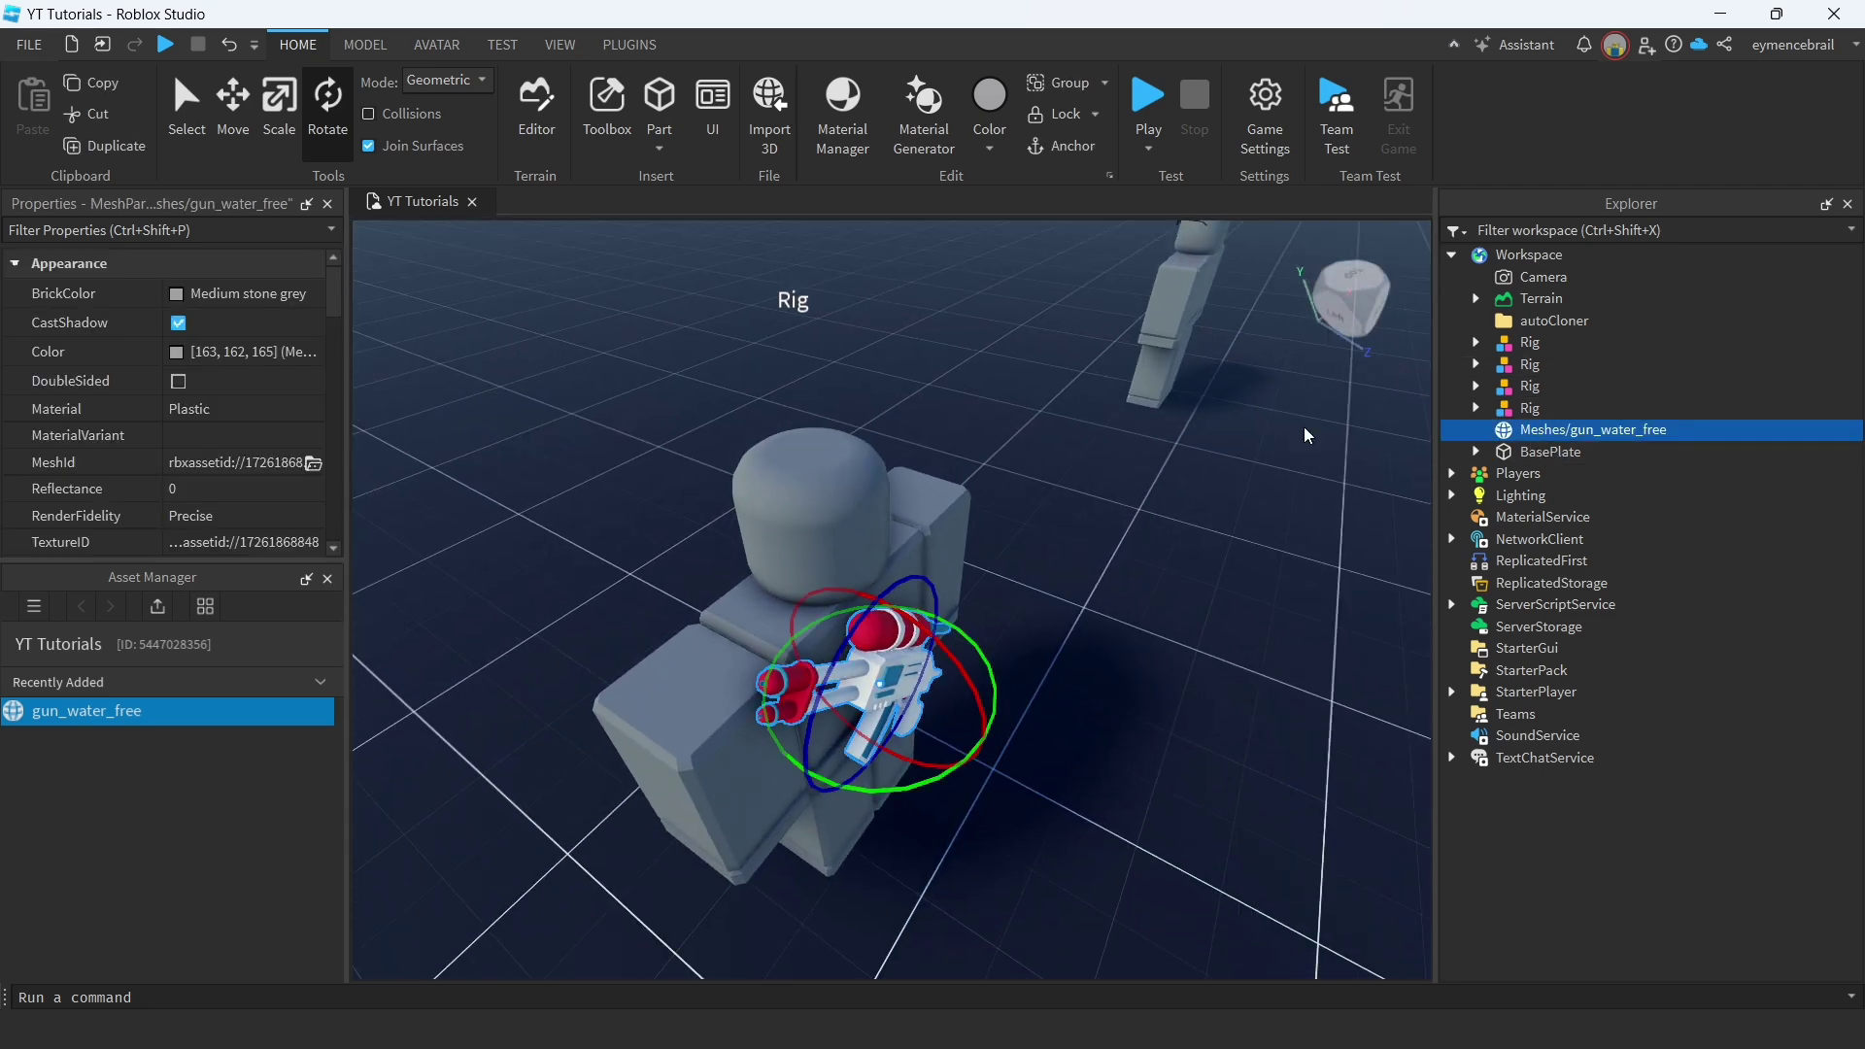
Bring up the PLUGINS ribbon to see the installed plugins.
{"action": "scroll", "coordinate": [1306, 436], "scroll_direction": "down", "scroll_amount": 3}
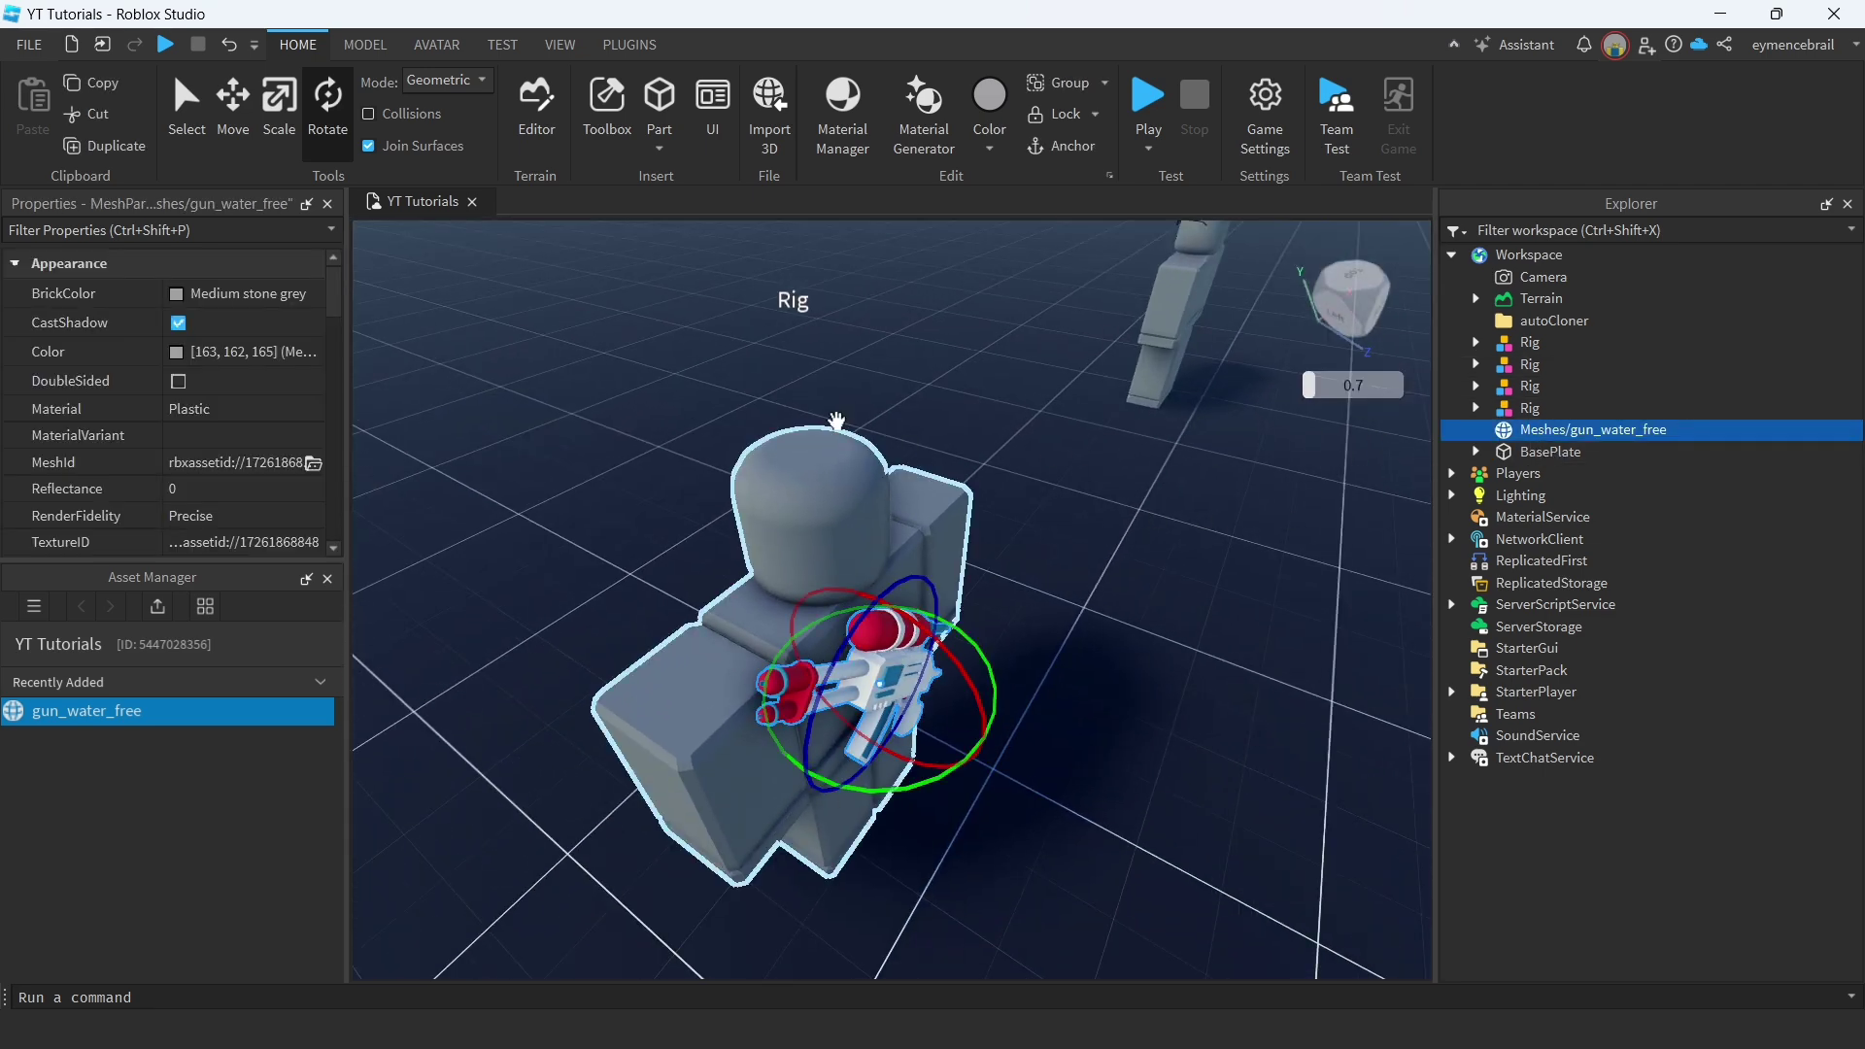
{"action": "left_click", "coordinate": [651, 44]}
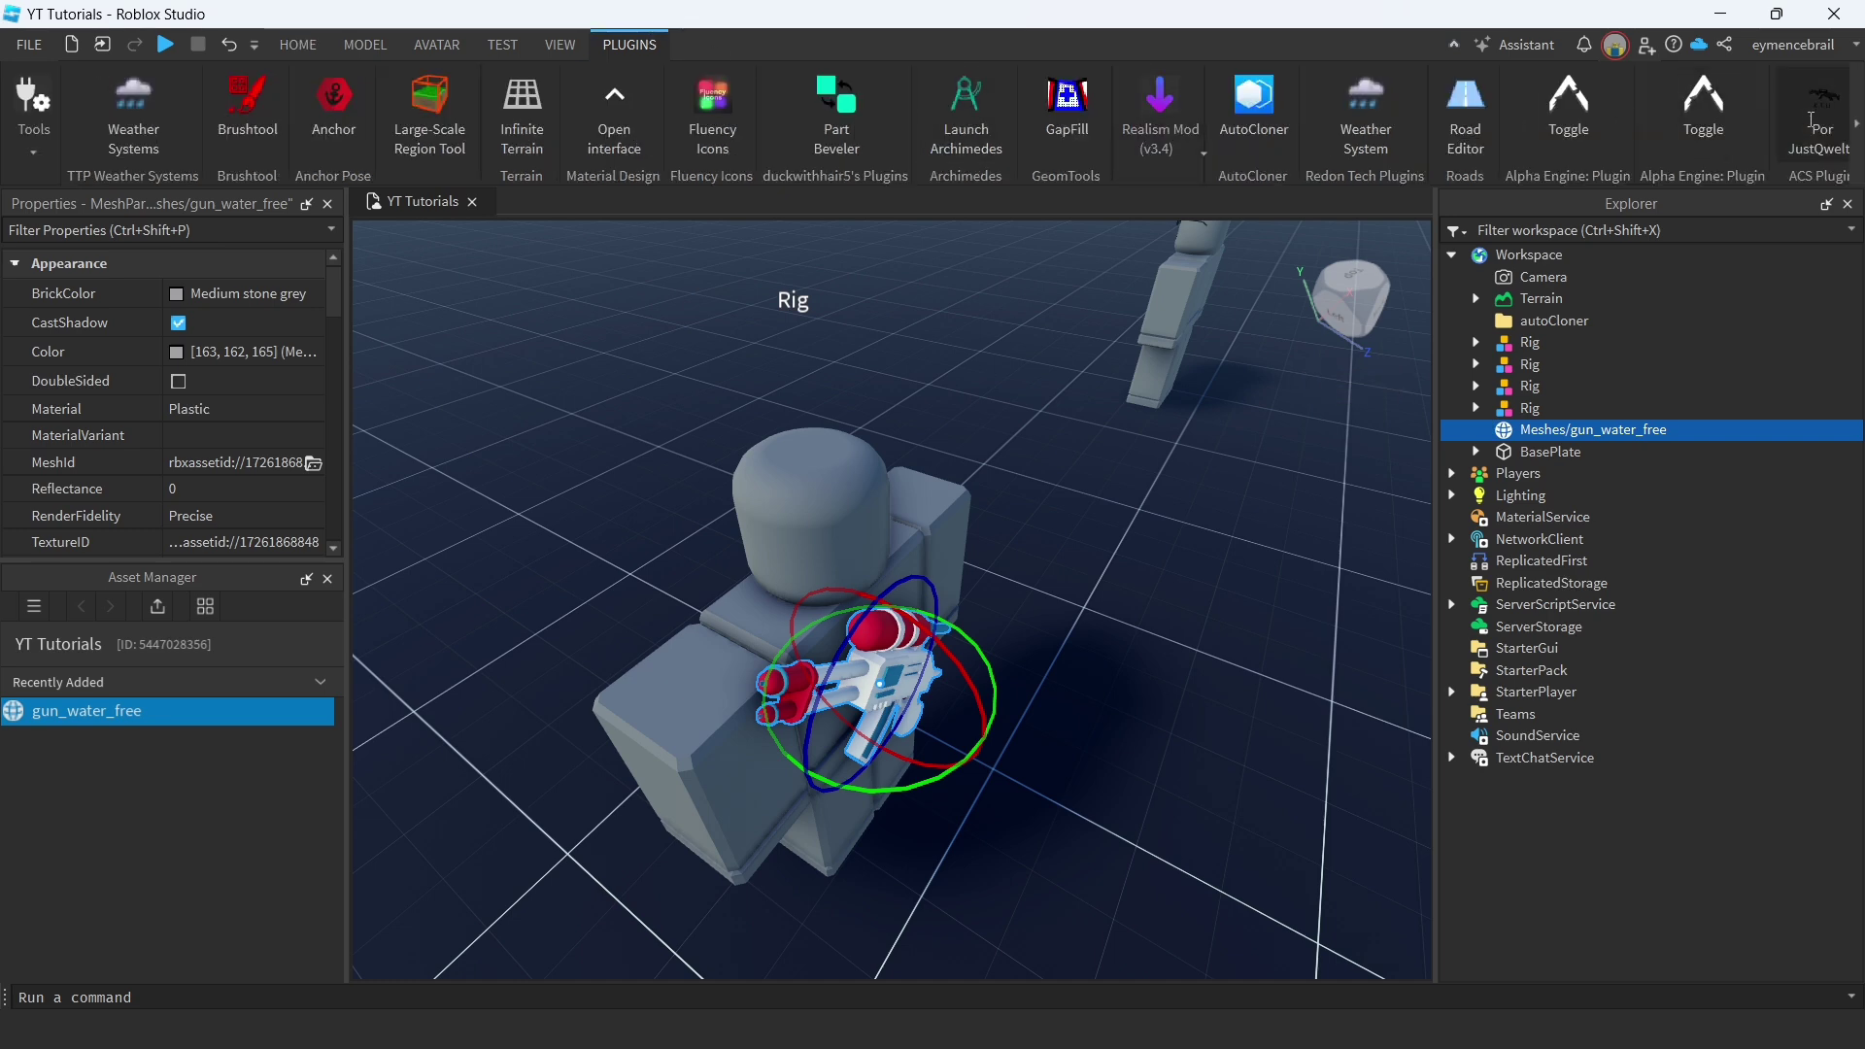
Start Asset Creator as an Accessory and select the water gun mesh as its part.
{"action": "left_click", "coordinate": [1857, 125]}
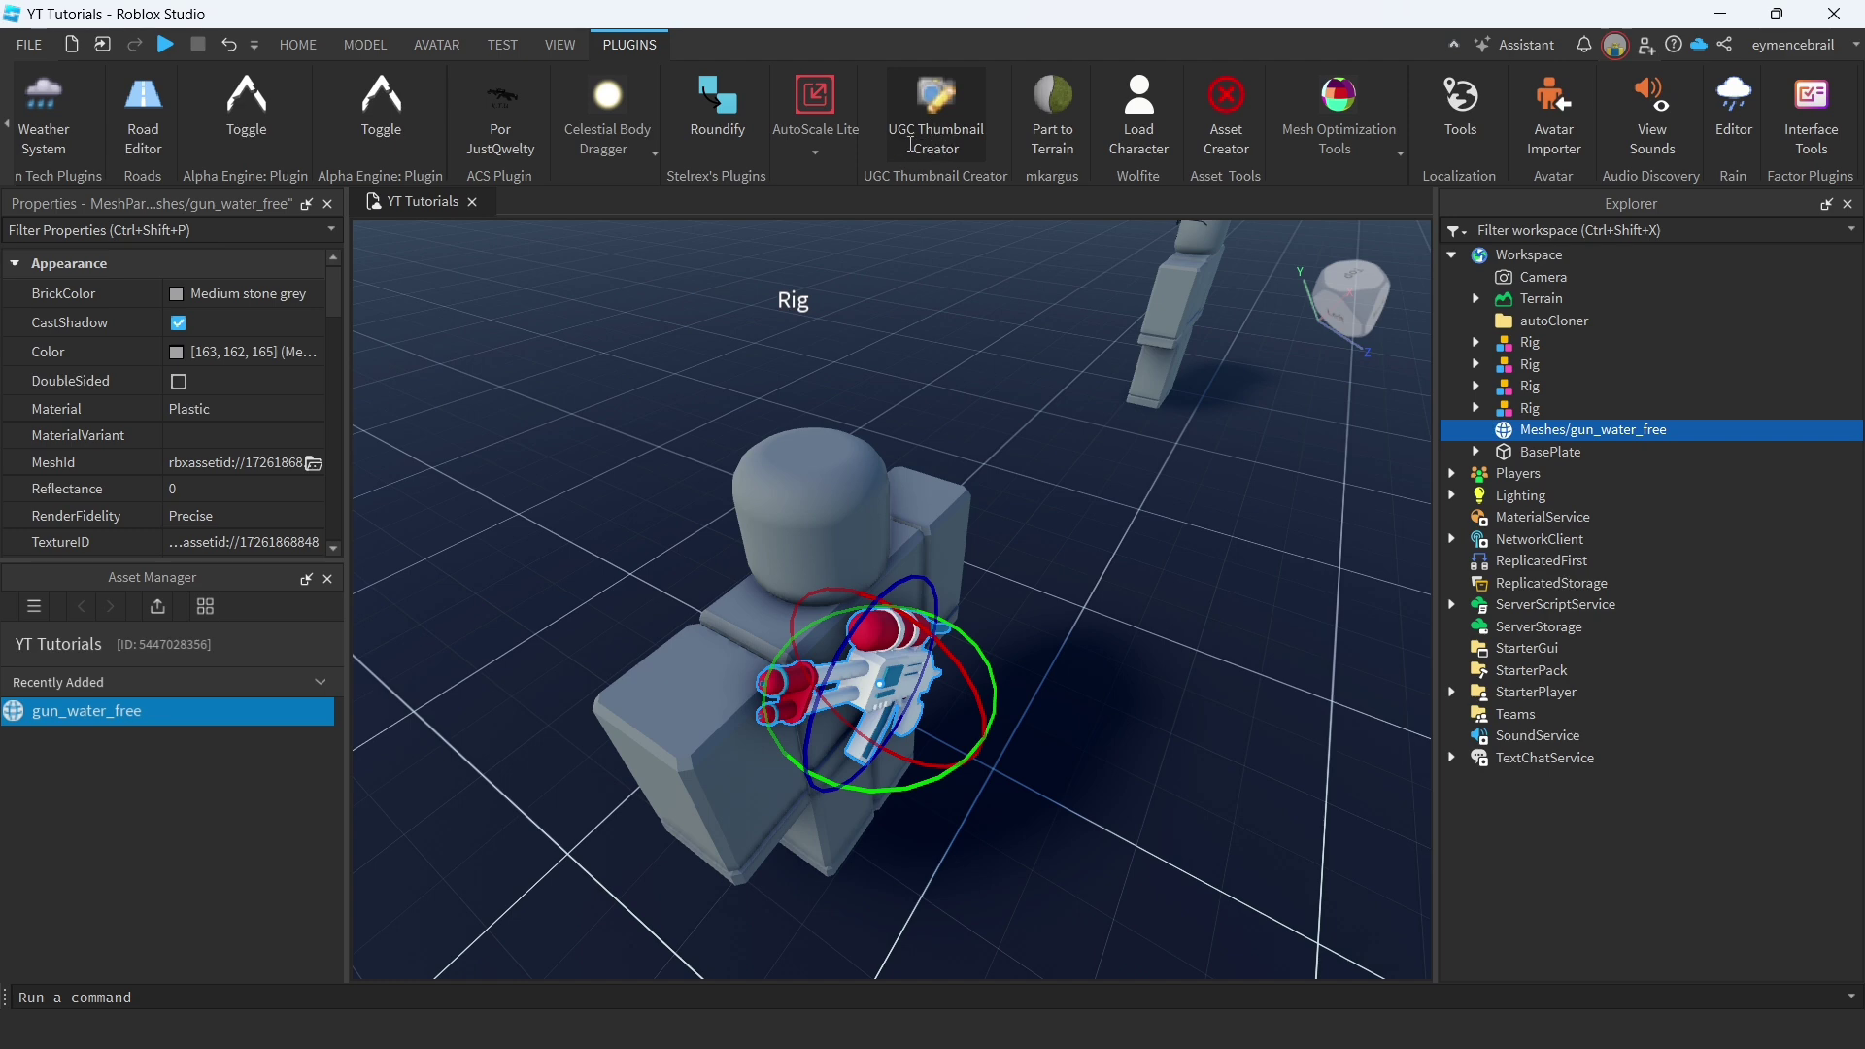
{"action": "left_click", "coordinate": [1080, 683]}
{"action": "left_click", "coordinate": [1237, 124]}
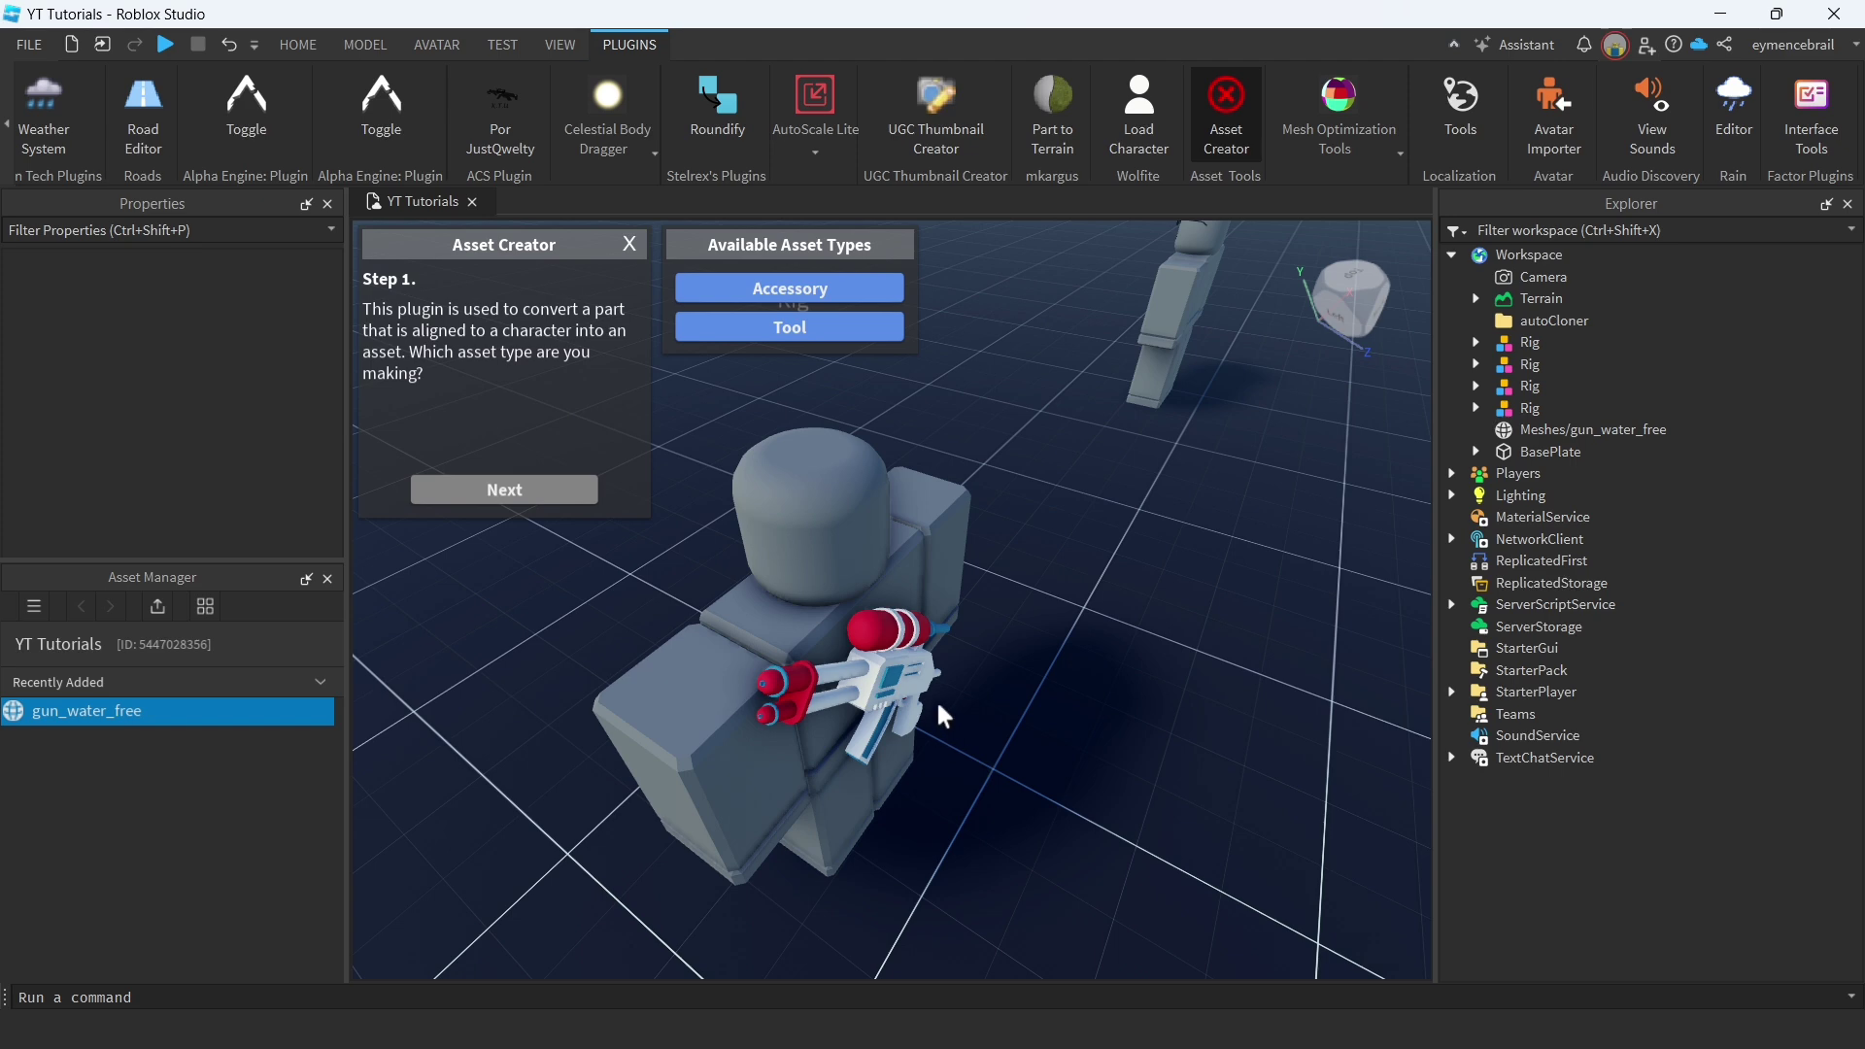
{"action": "left_click", "coordinate": [792, 289]}
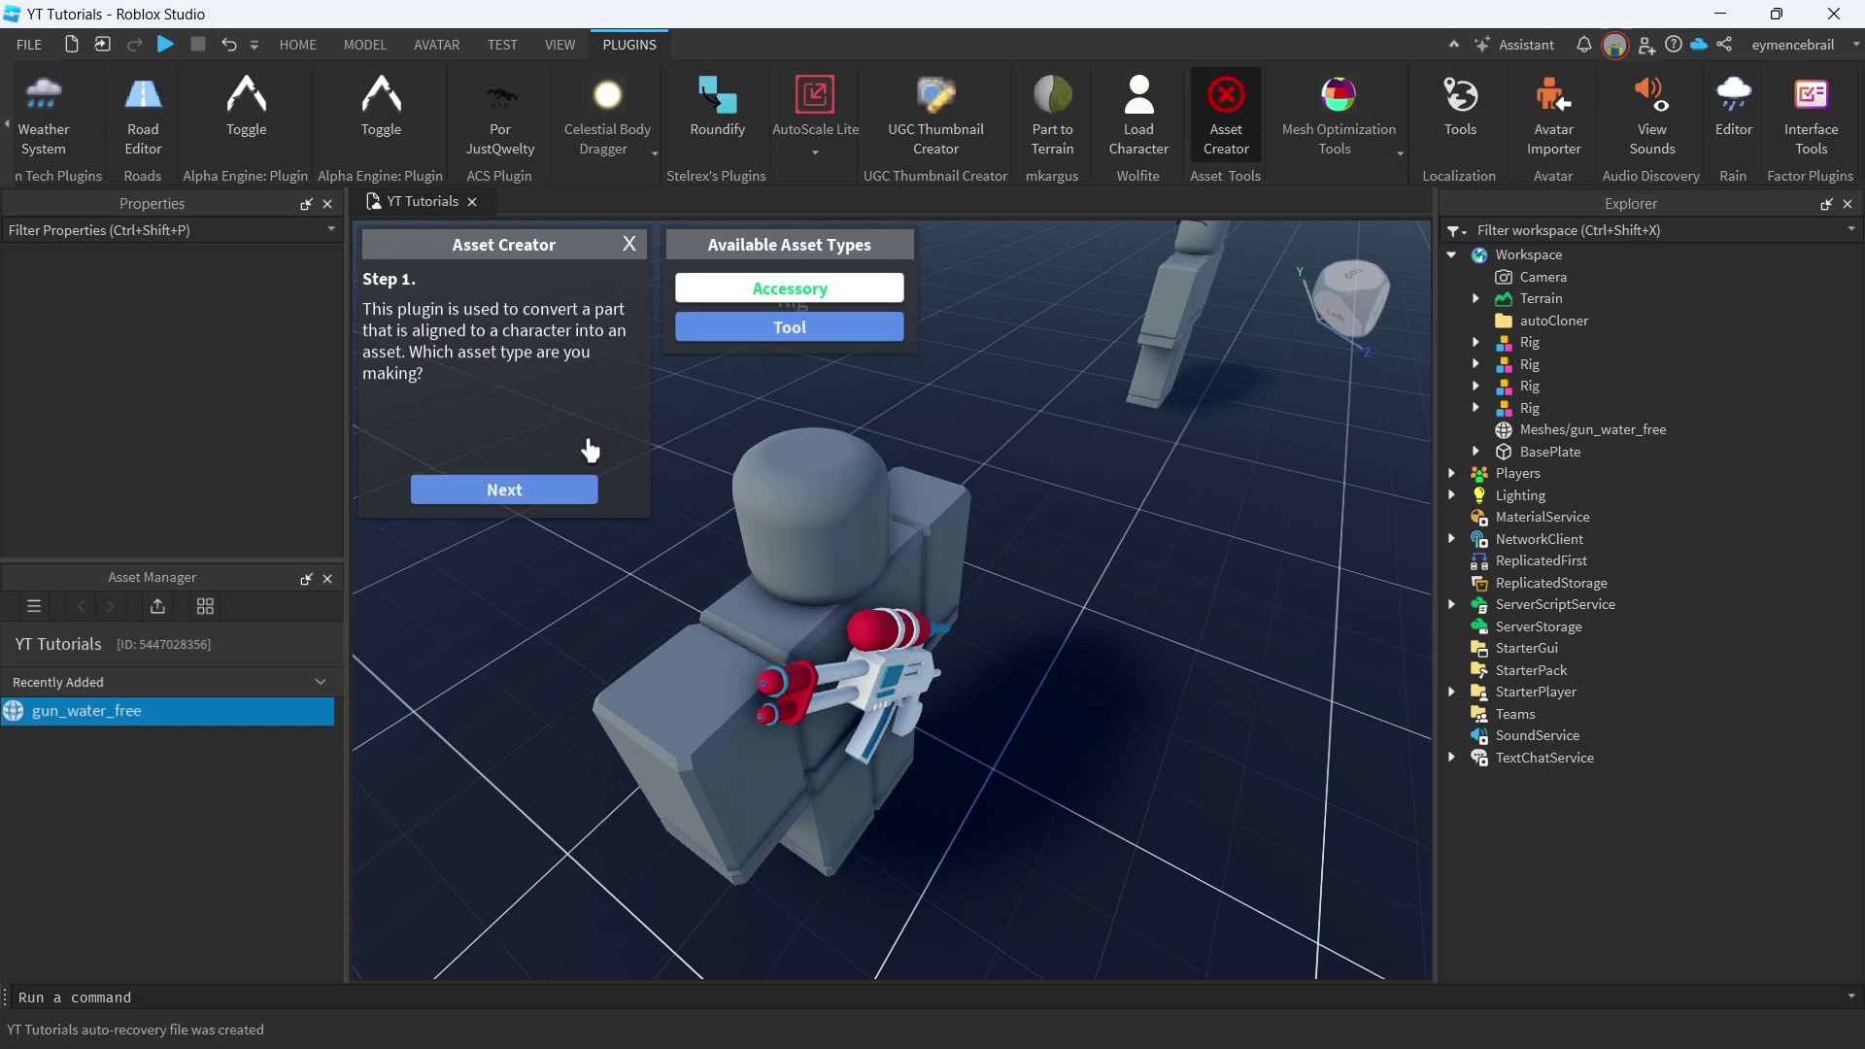
{"action": "left_click", "coordinate": [520, 494]}
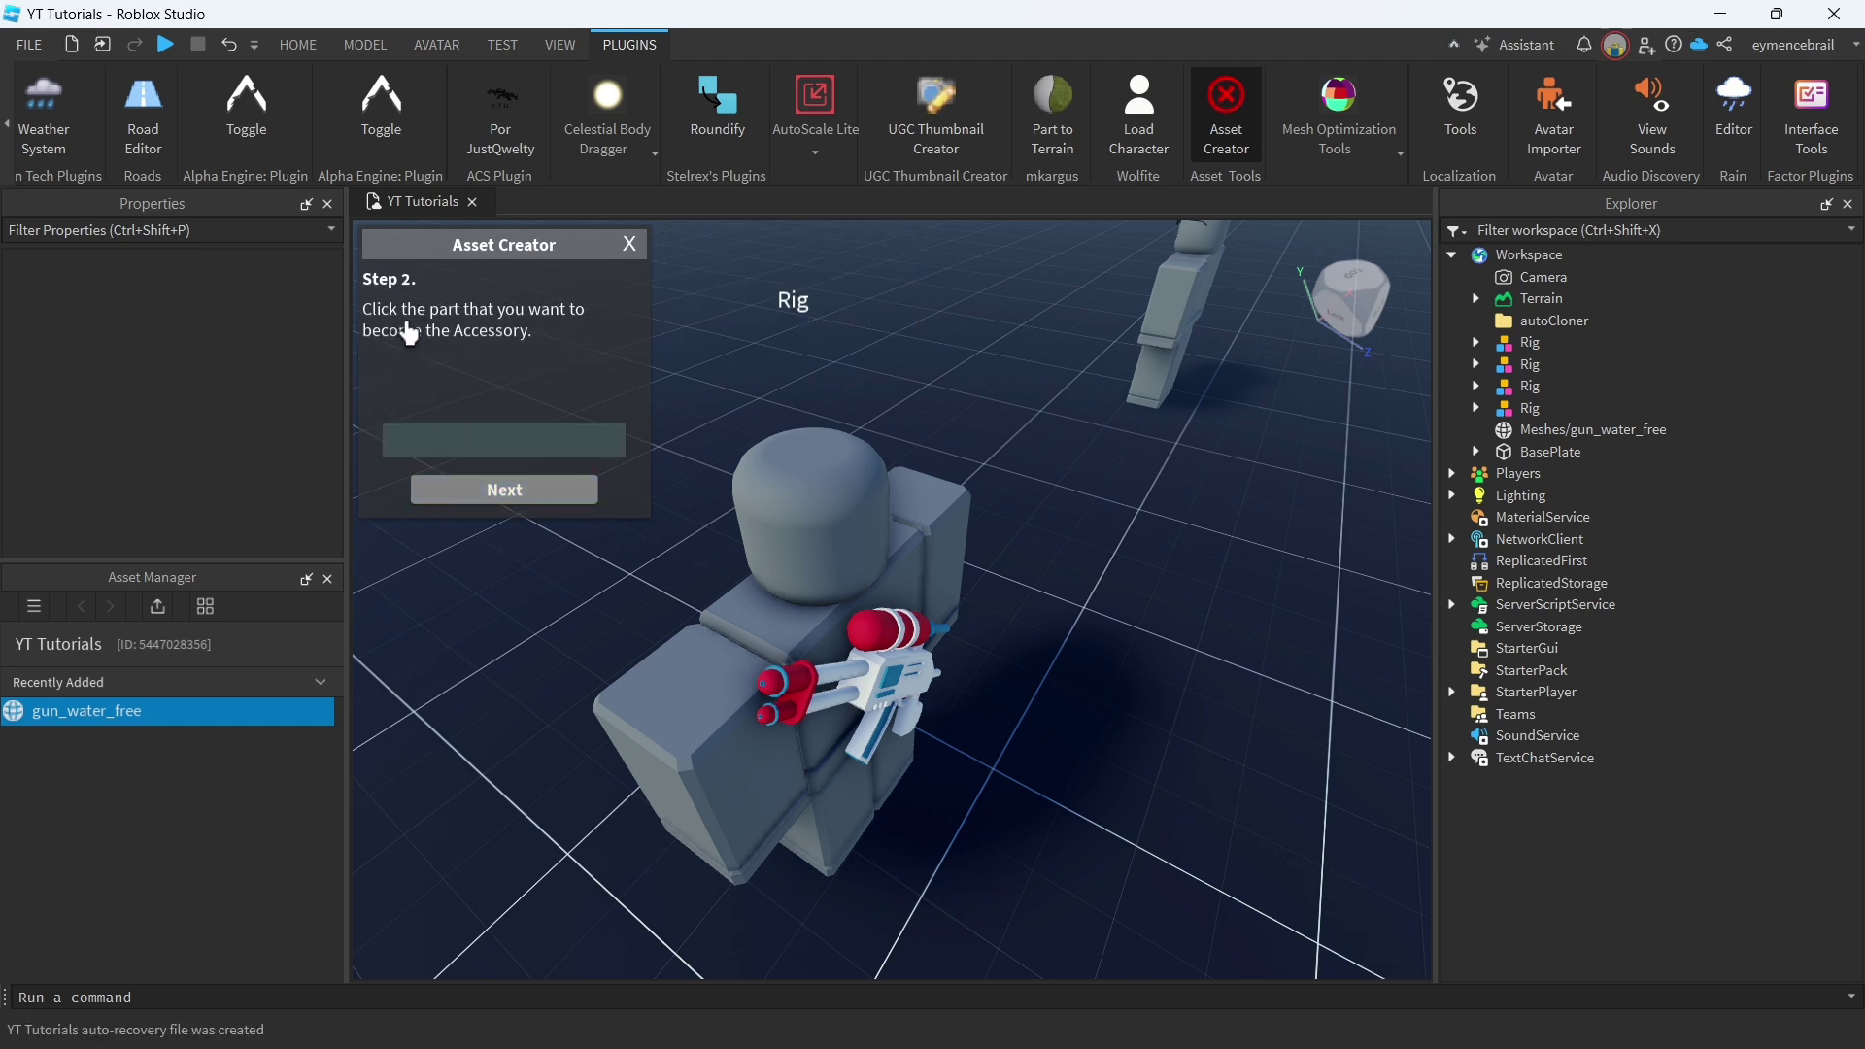
{"action": "left_click", "coordinate": [900, 686]}
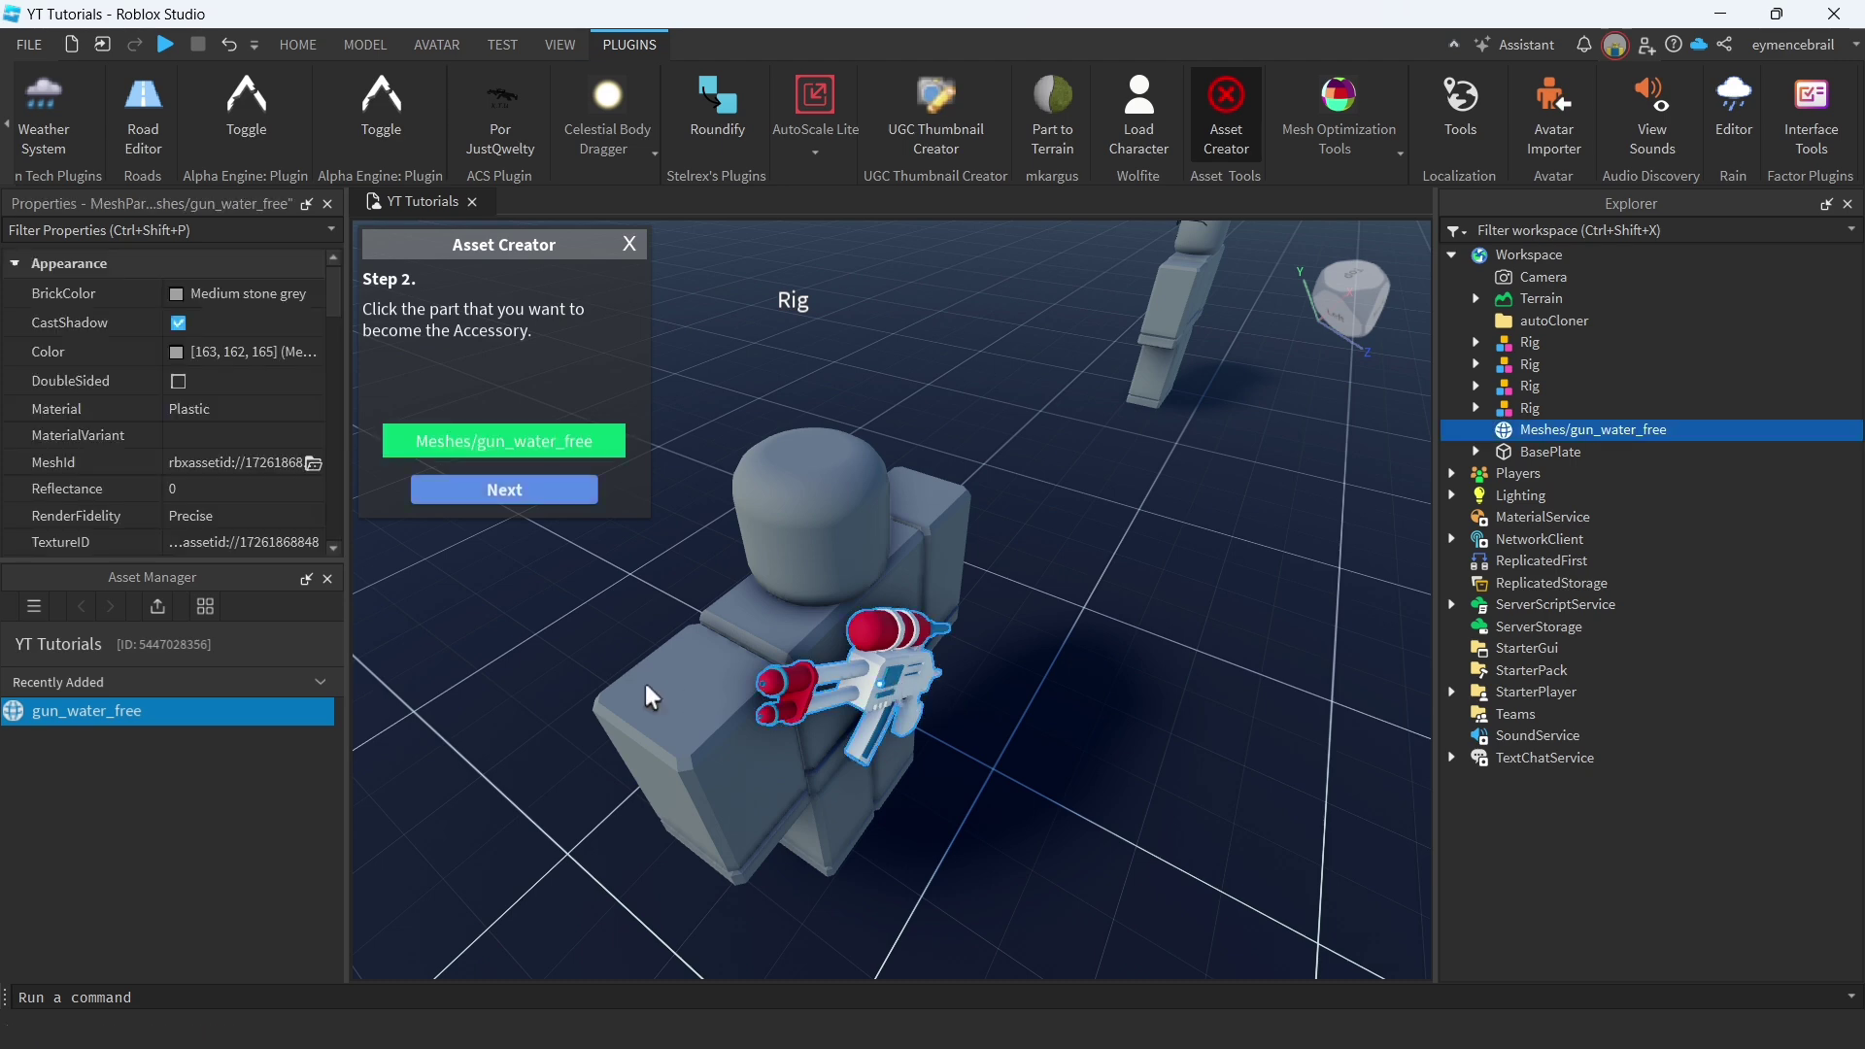
{"action": "left_click", "coordinate": [525, 495]}
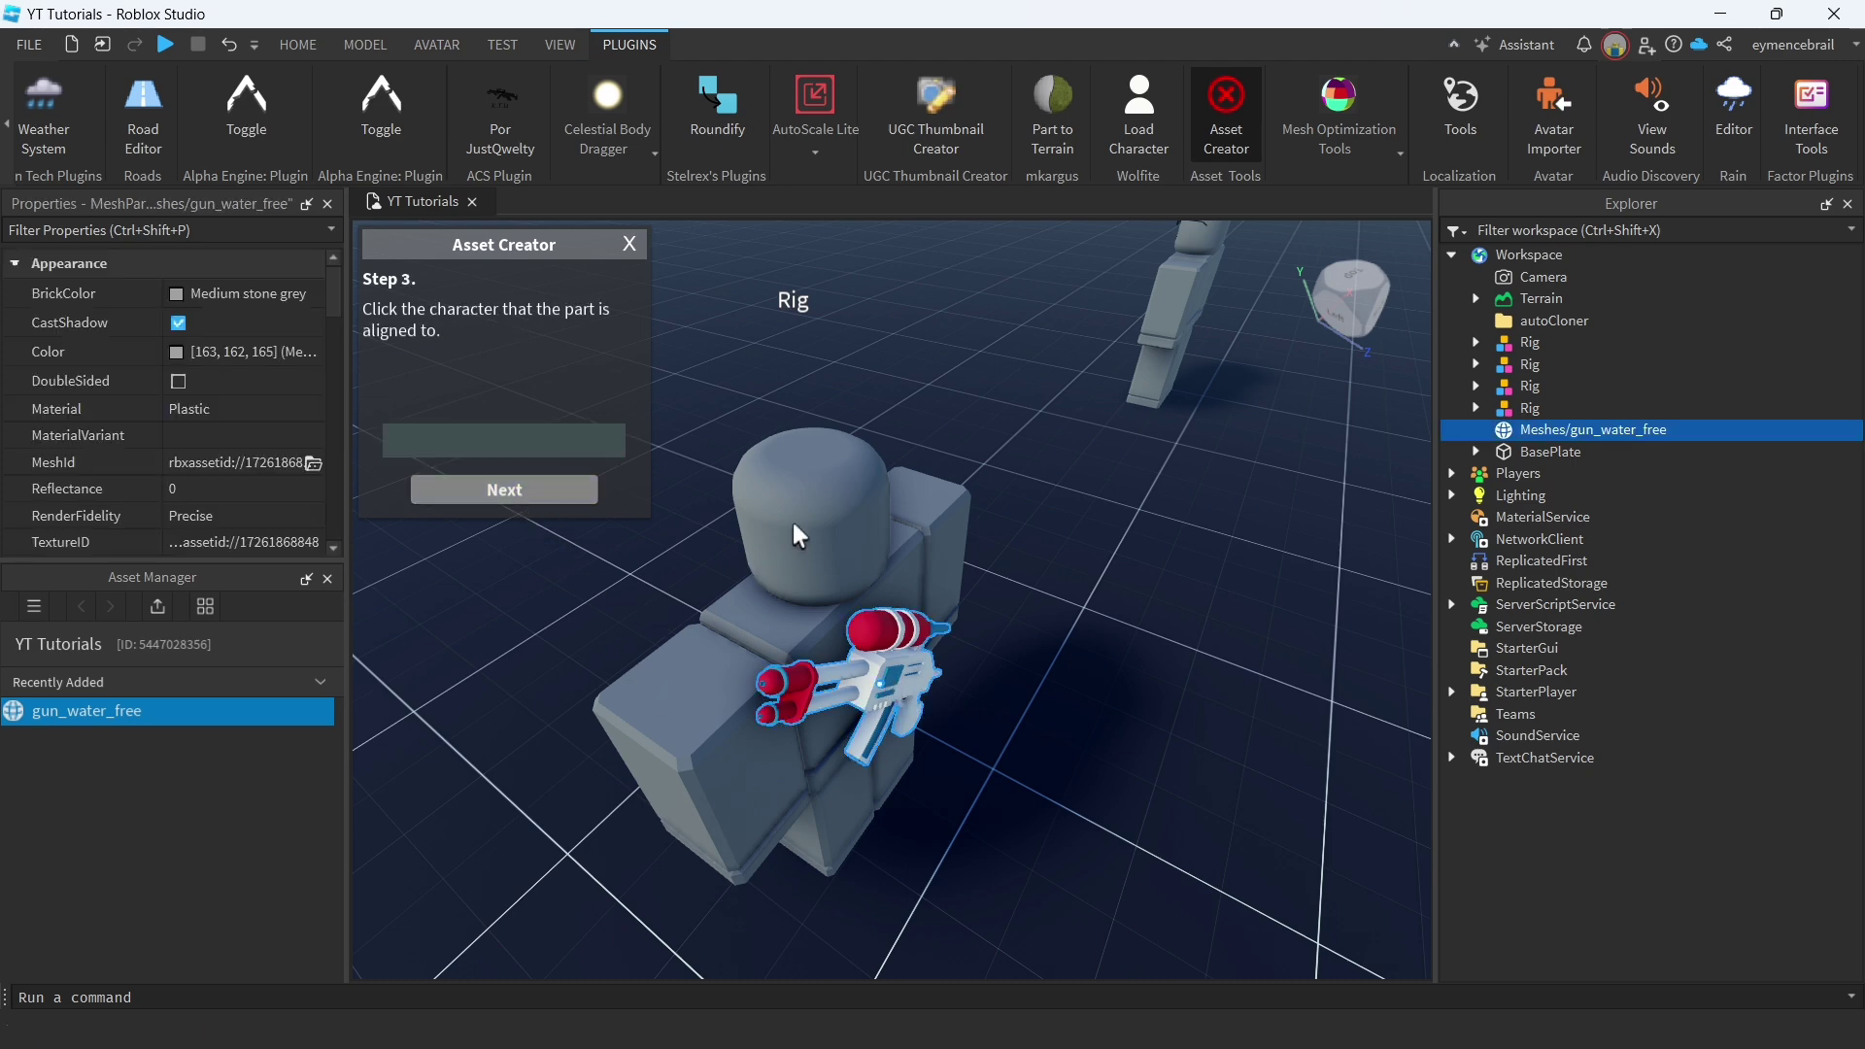
Pick the Rig as the character and BodyBack as the attachment point.
{"action": "left_click", "coordinate": [807, 644]}
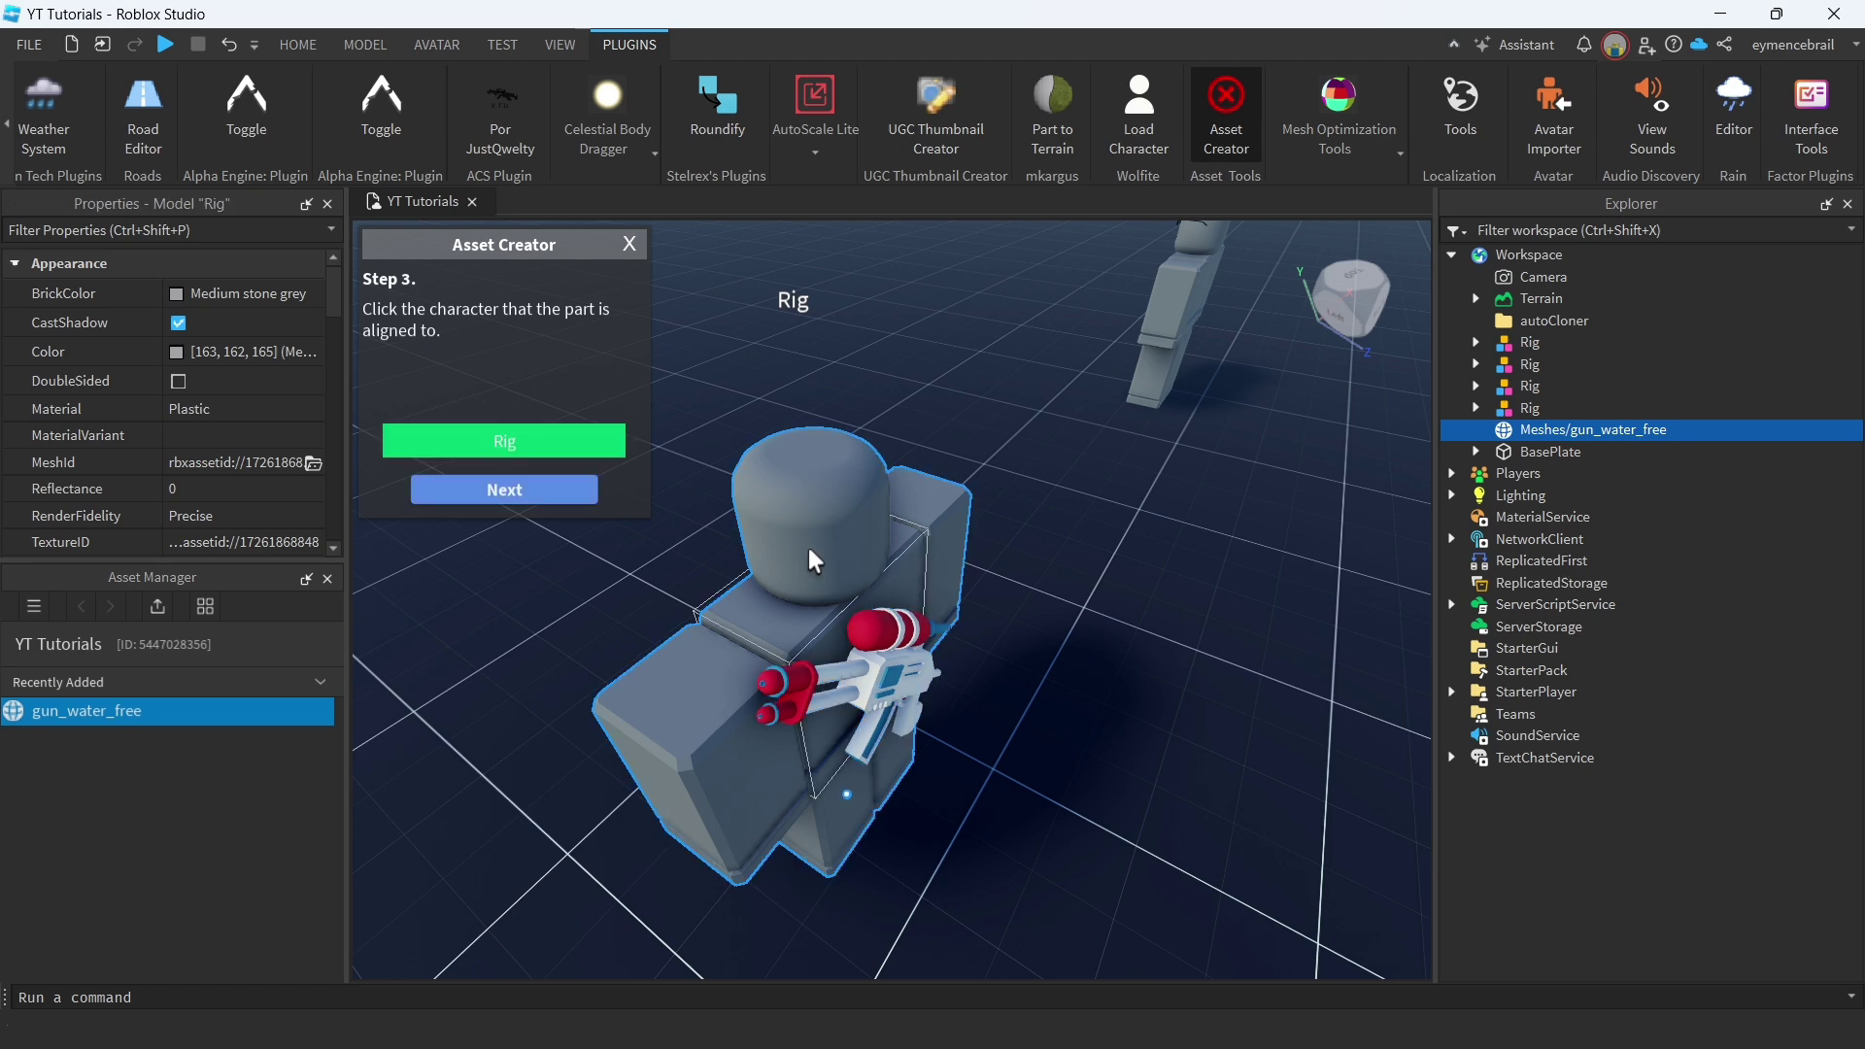
{"action": "left_click", "coordinate": [502, 491]}
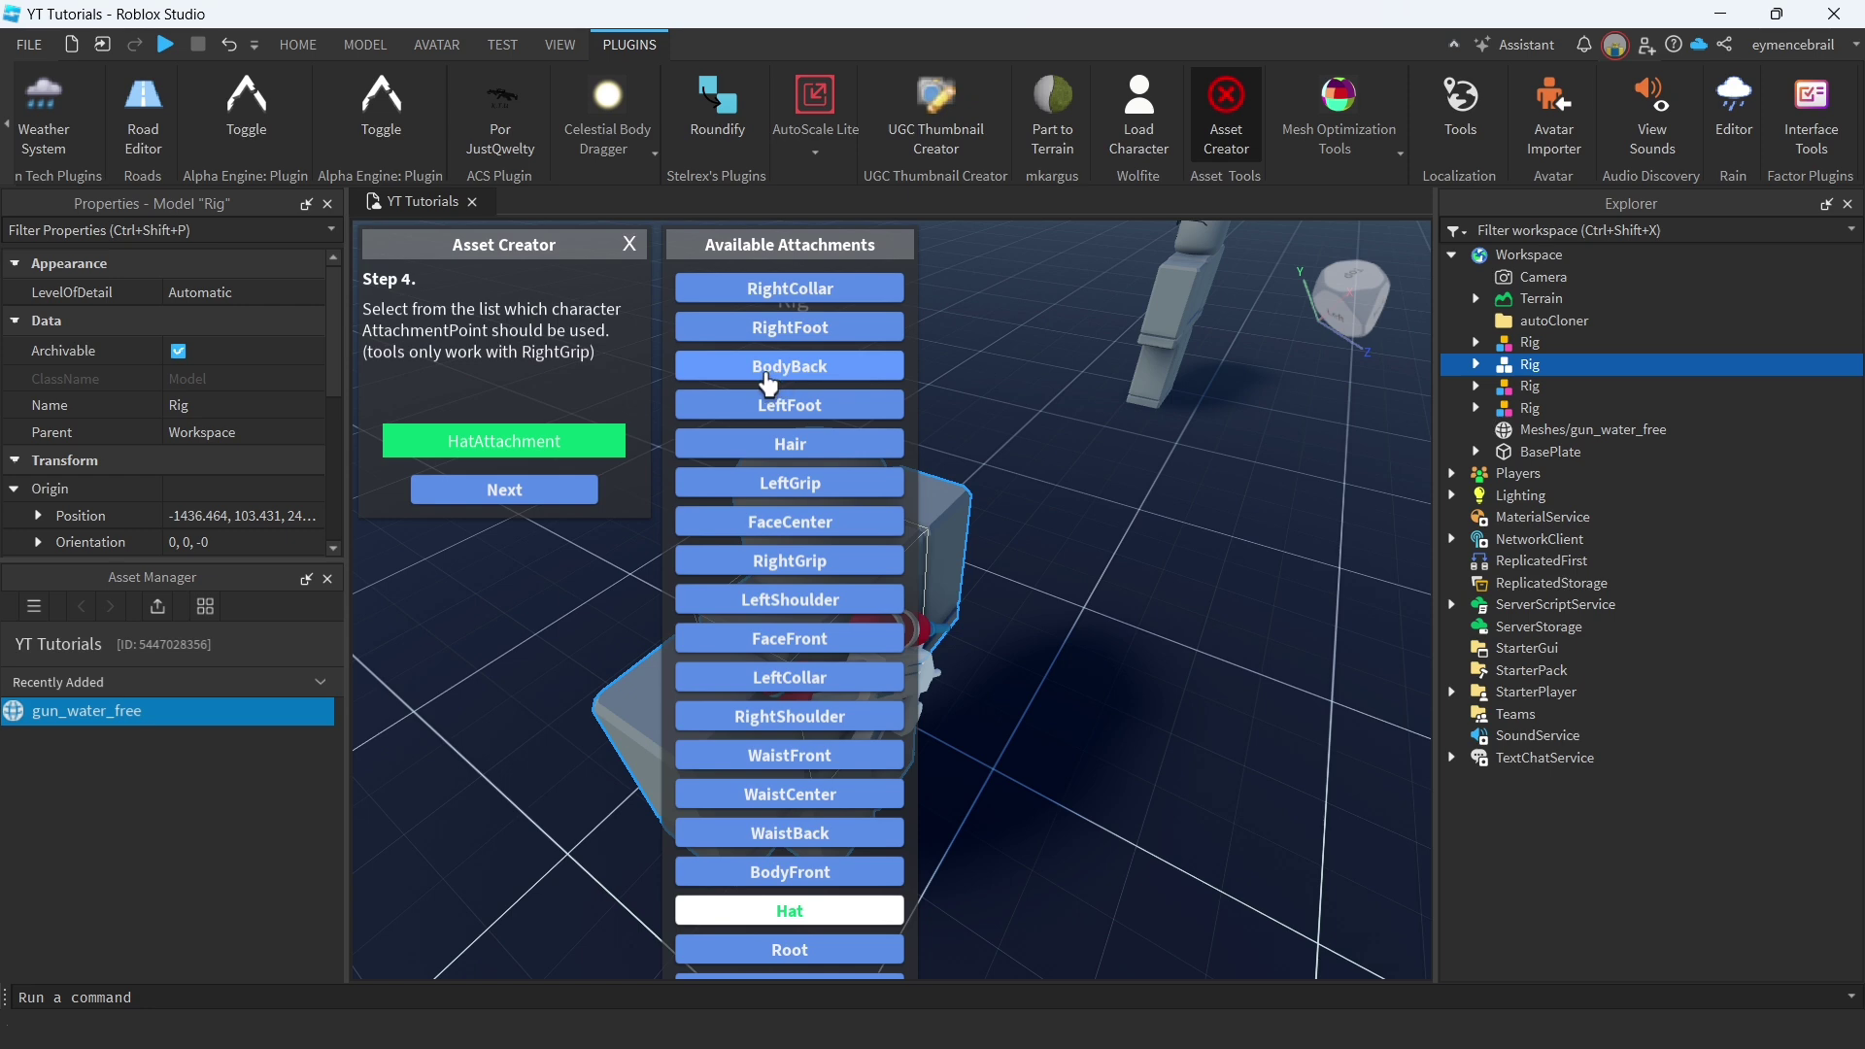
{"action": "left_click", "coordinate": [814, 378]}
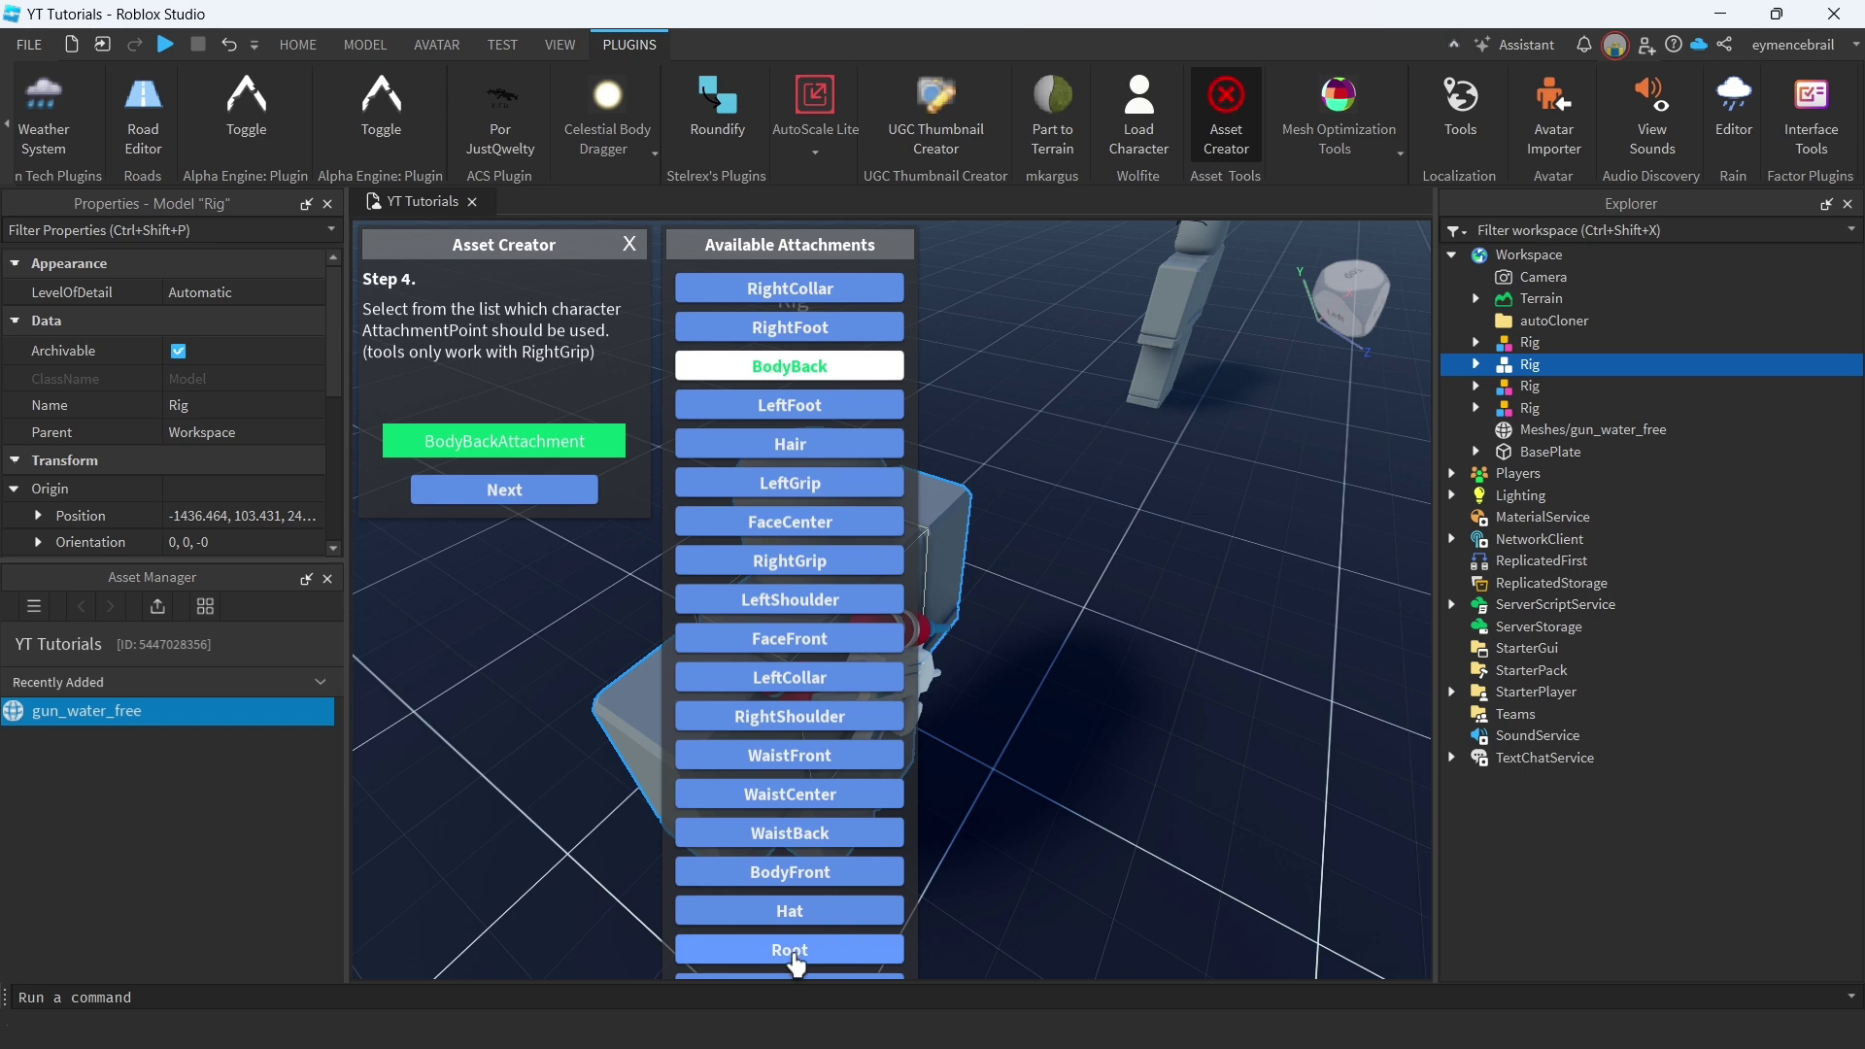
{"action": "key", "text": "f"}
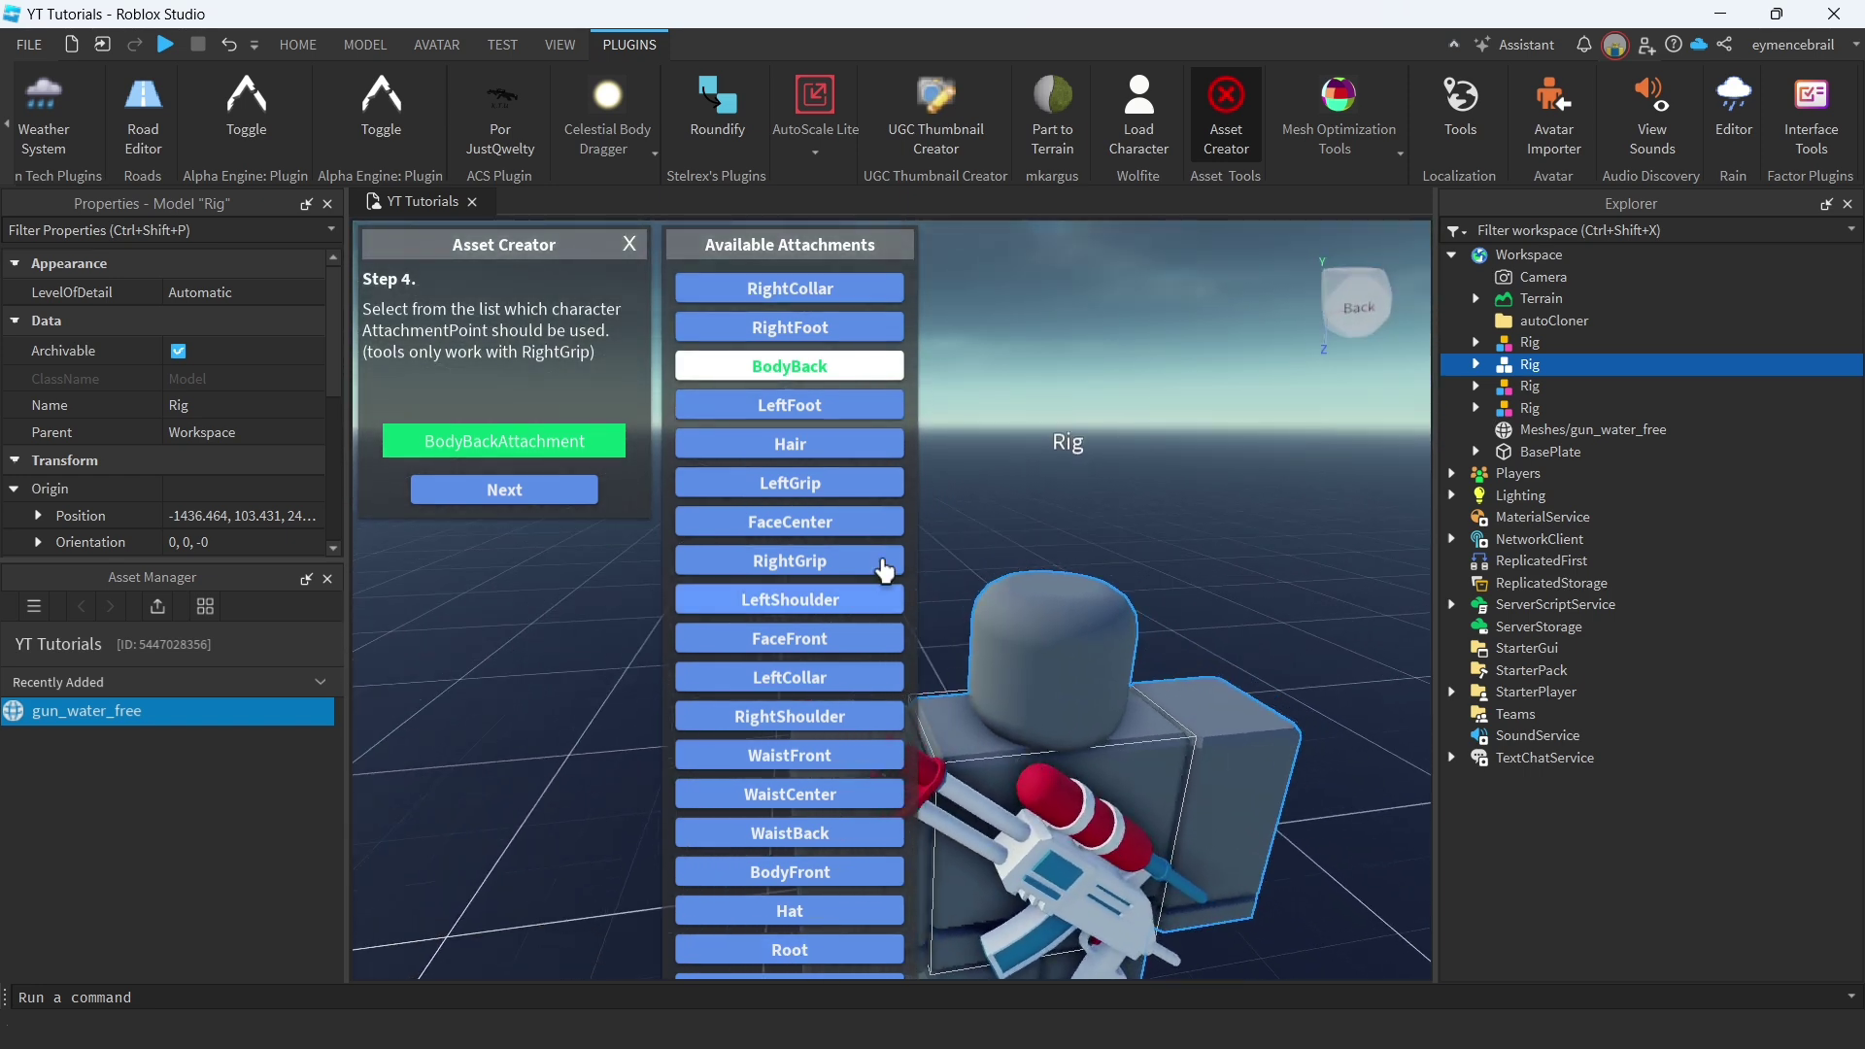
{"action": "left_click", "coordinate": [529, 490]}
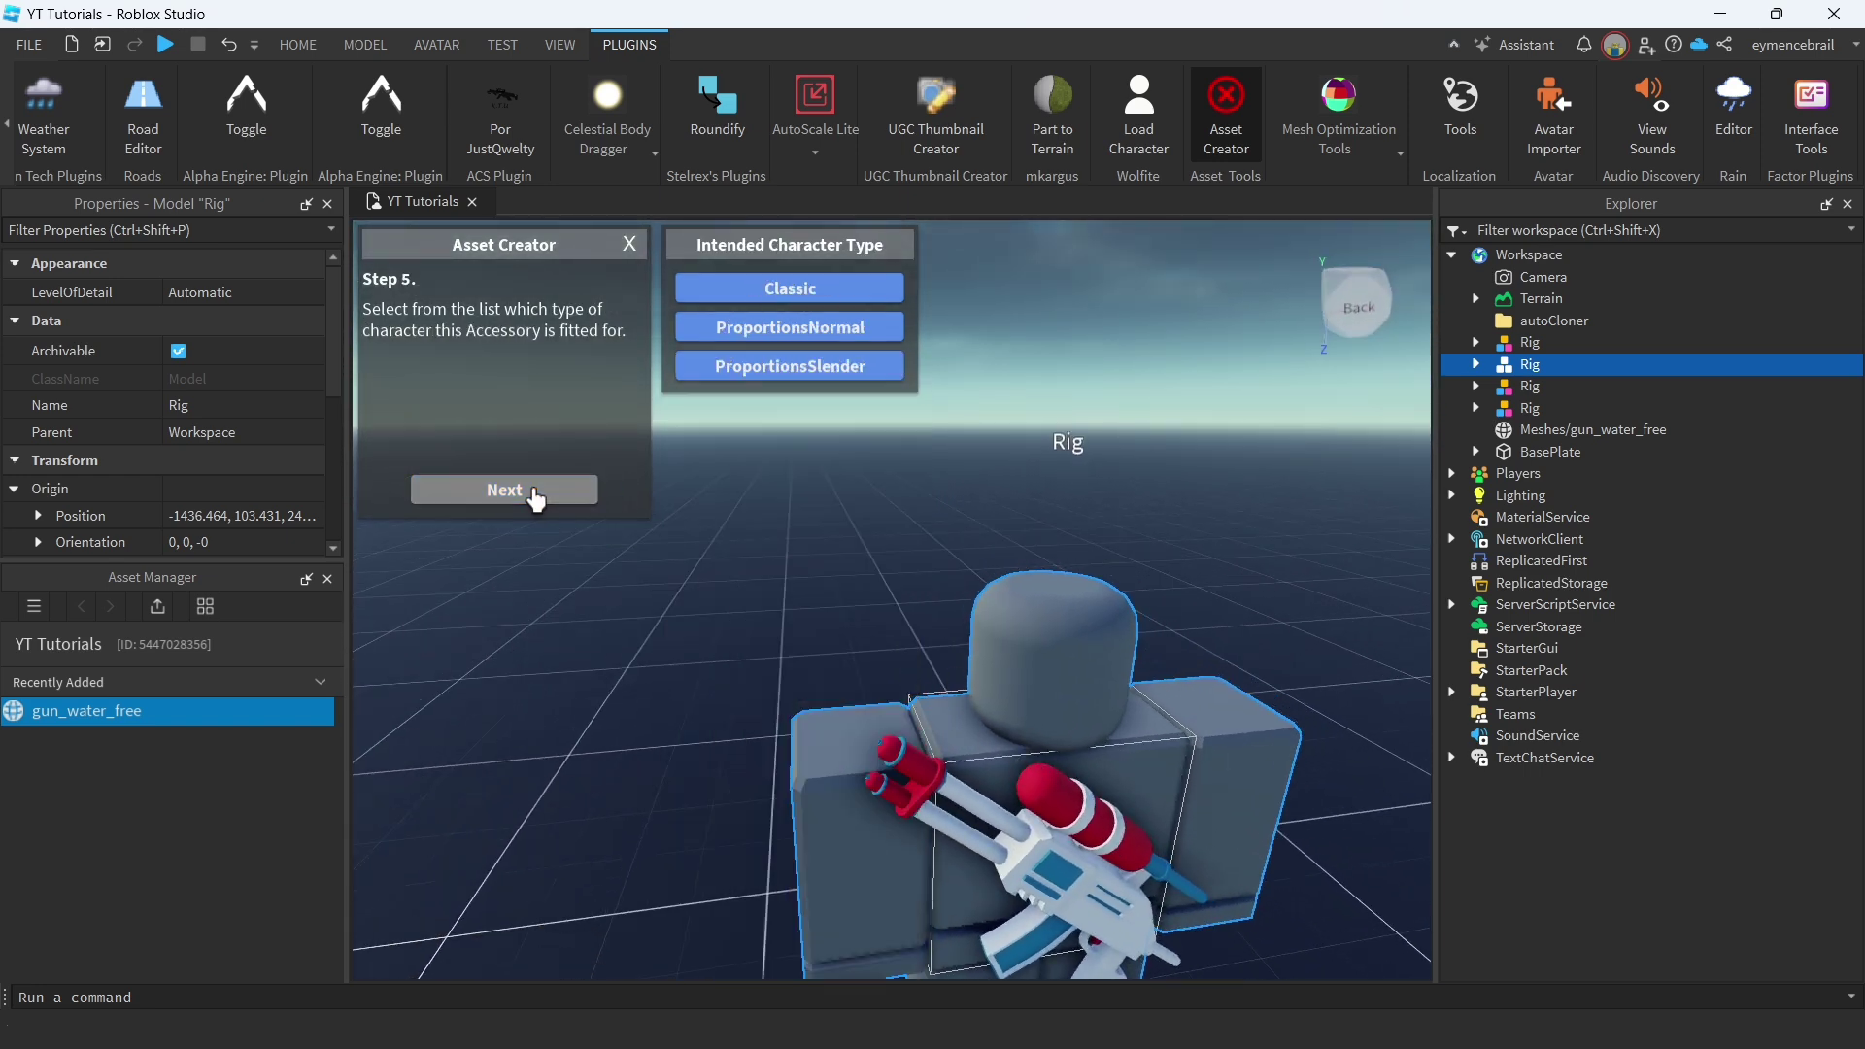
Choose the Classic character type and generate the water gun accessory.
{"action": "left_click", "coordinate": [797, 299]}
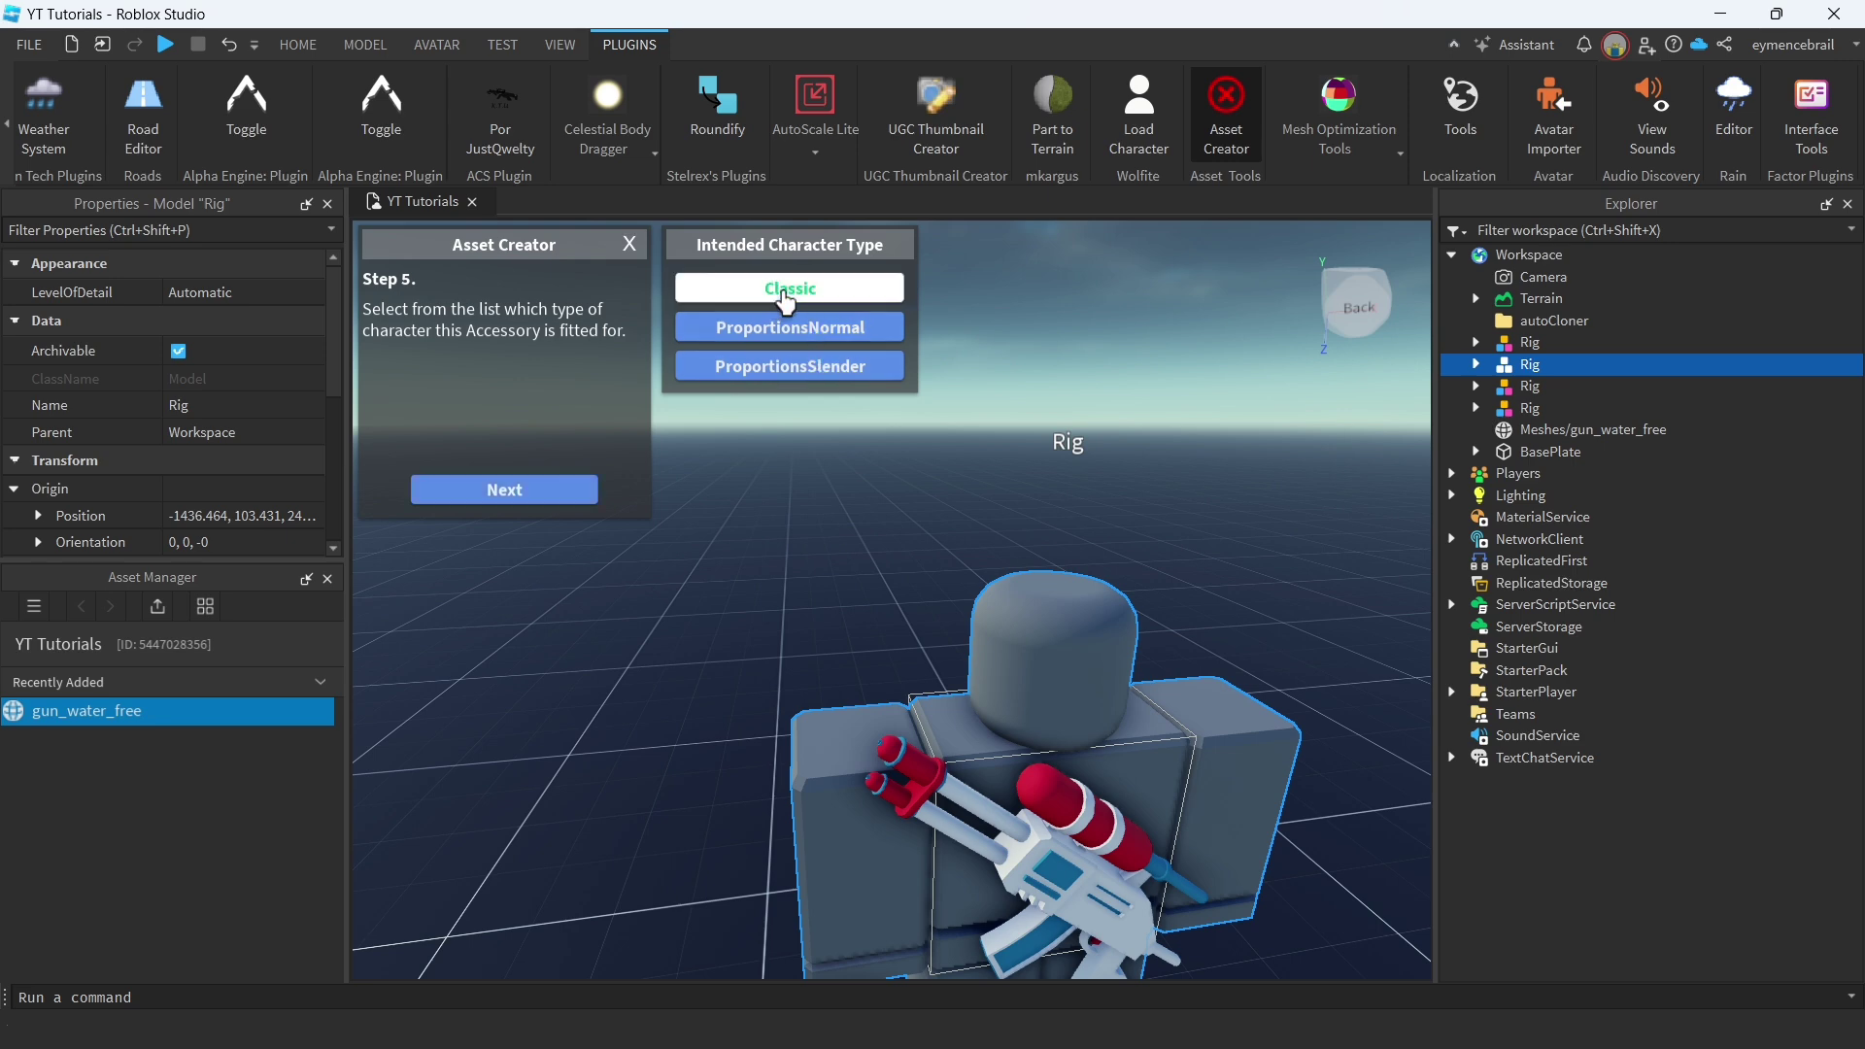
{"action": "left_click", "coordinate": [540, 493]}
{"action": "left_click", "coordinate": [542, 496]}
{"action": "right_click_drag", "start_coordinate": [1008, 550], "coordinate": [1010, 550]}
{"action": "right_click_drag", "start_coordinate": [1025, 425], "coordinate": [1030, 472]}
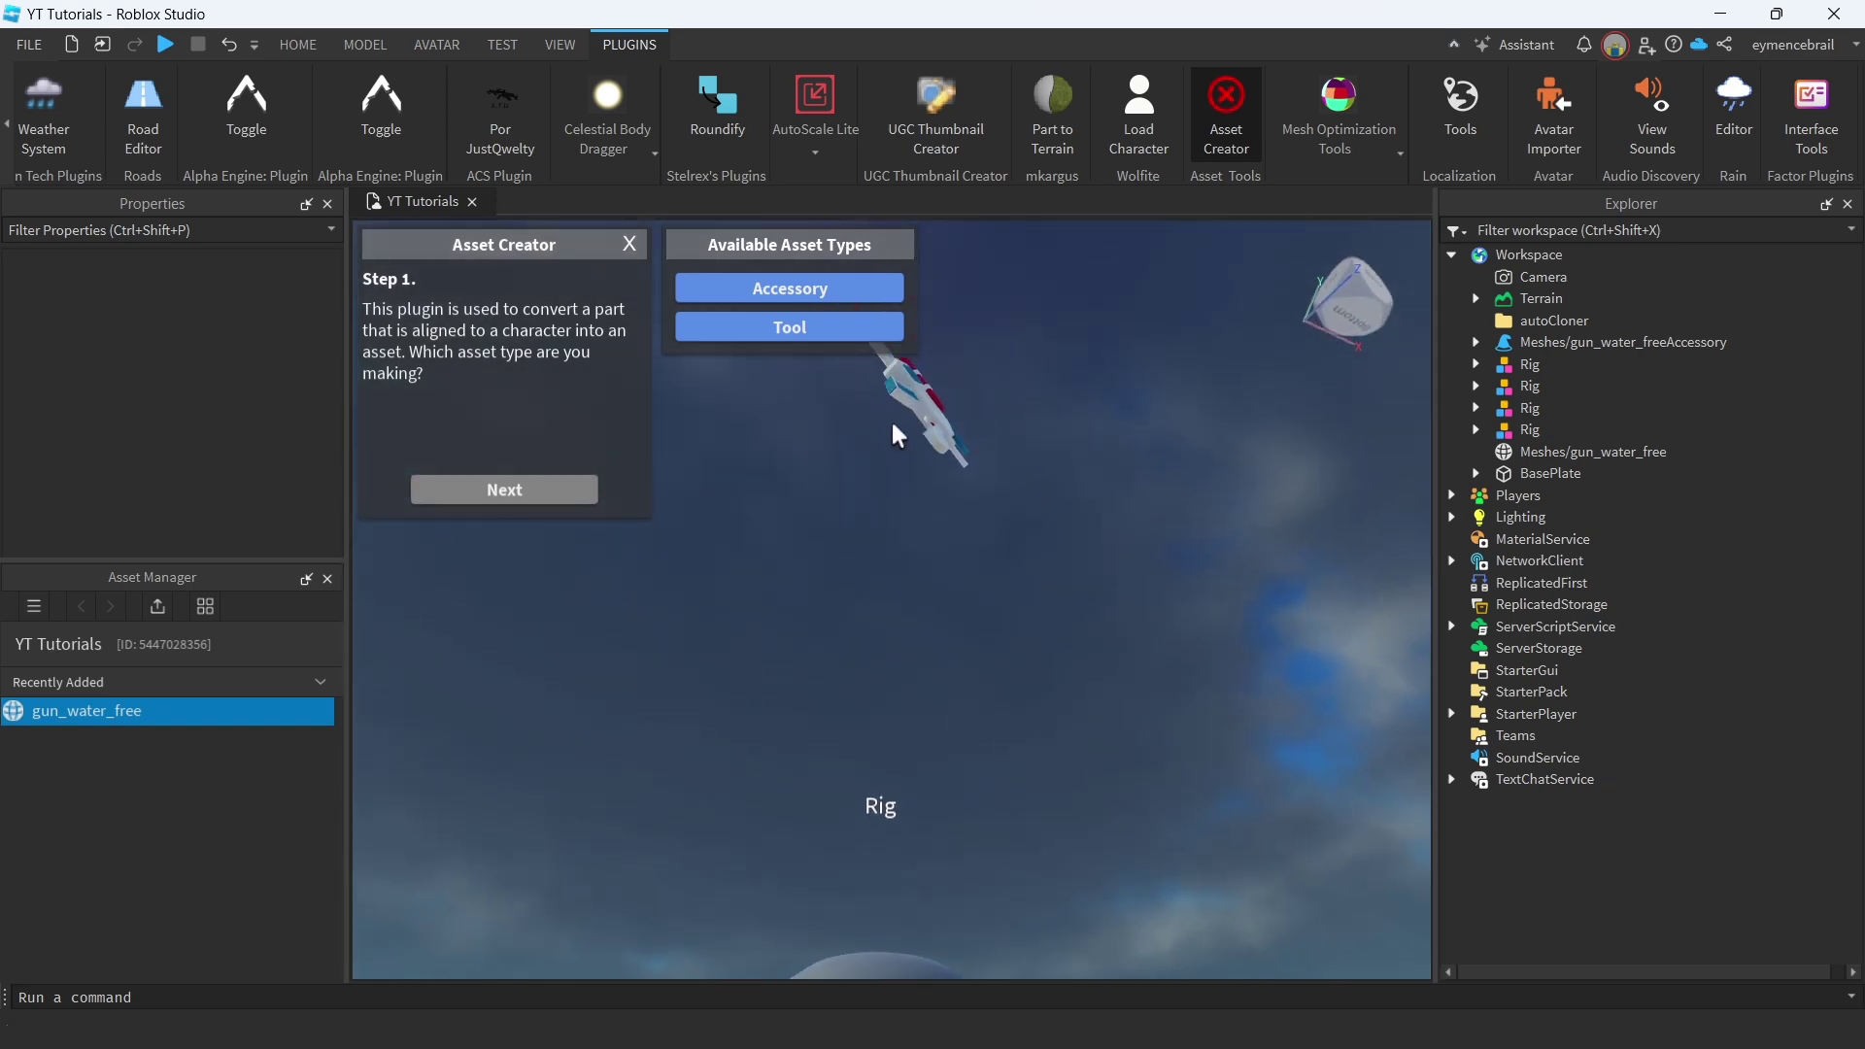
Delete the original gun mesh, keeping the new gun accessory.
{"action": "left_click", "coordinate": [931, 413]}
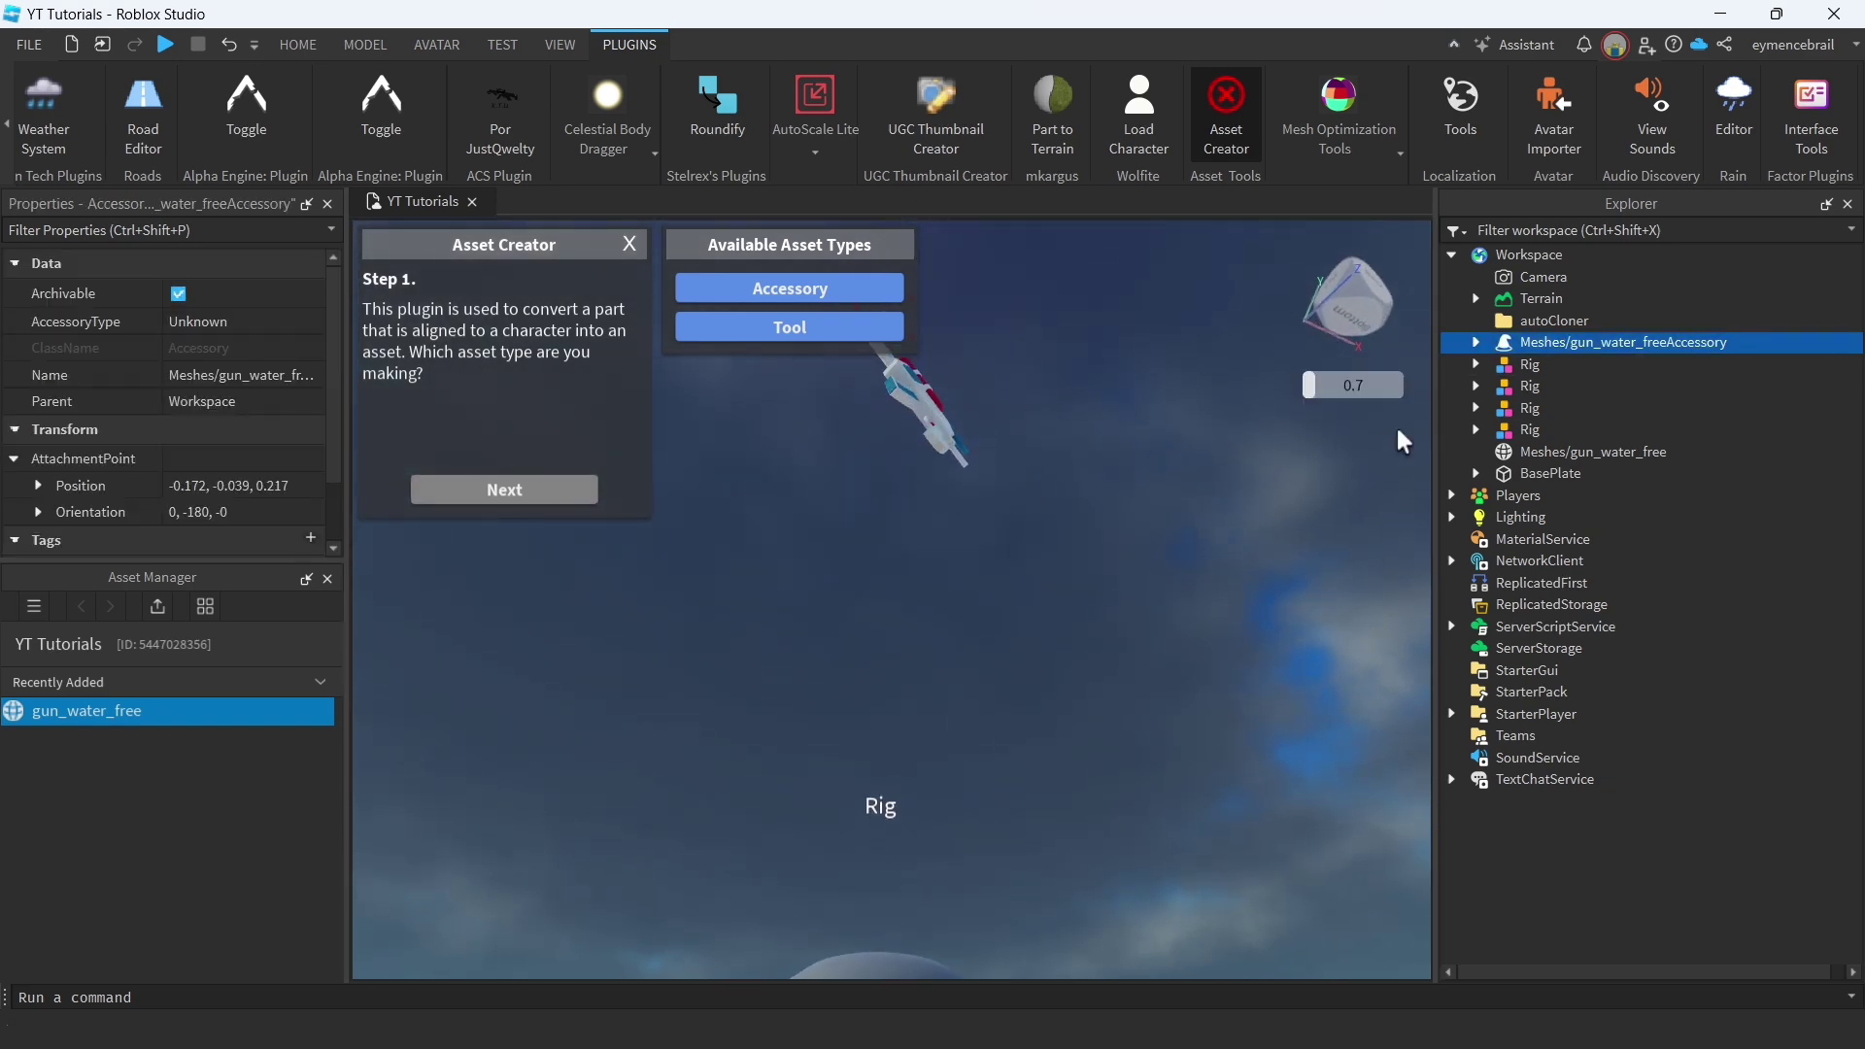
{"action": "key", "text": "f"}
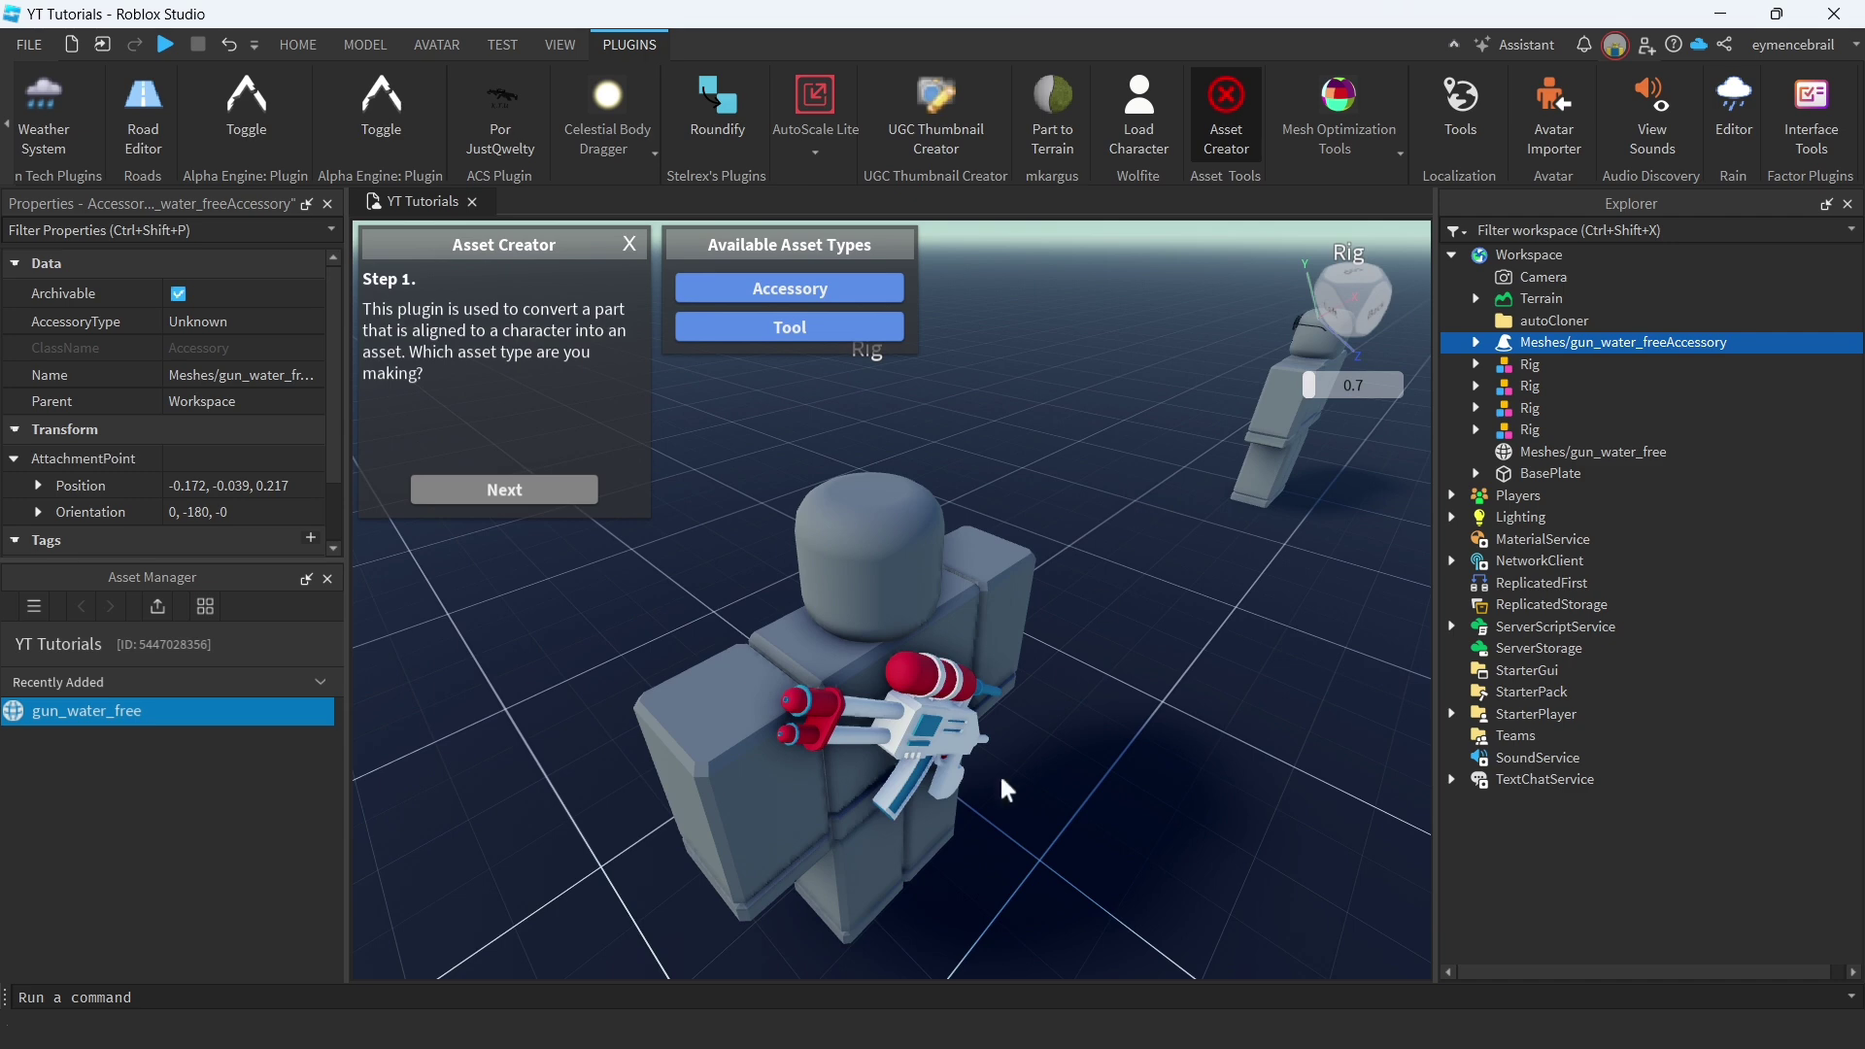
{"action": "left_click", "coordinate": [1476, 342]}
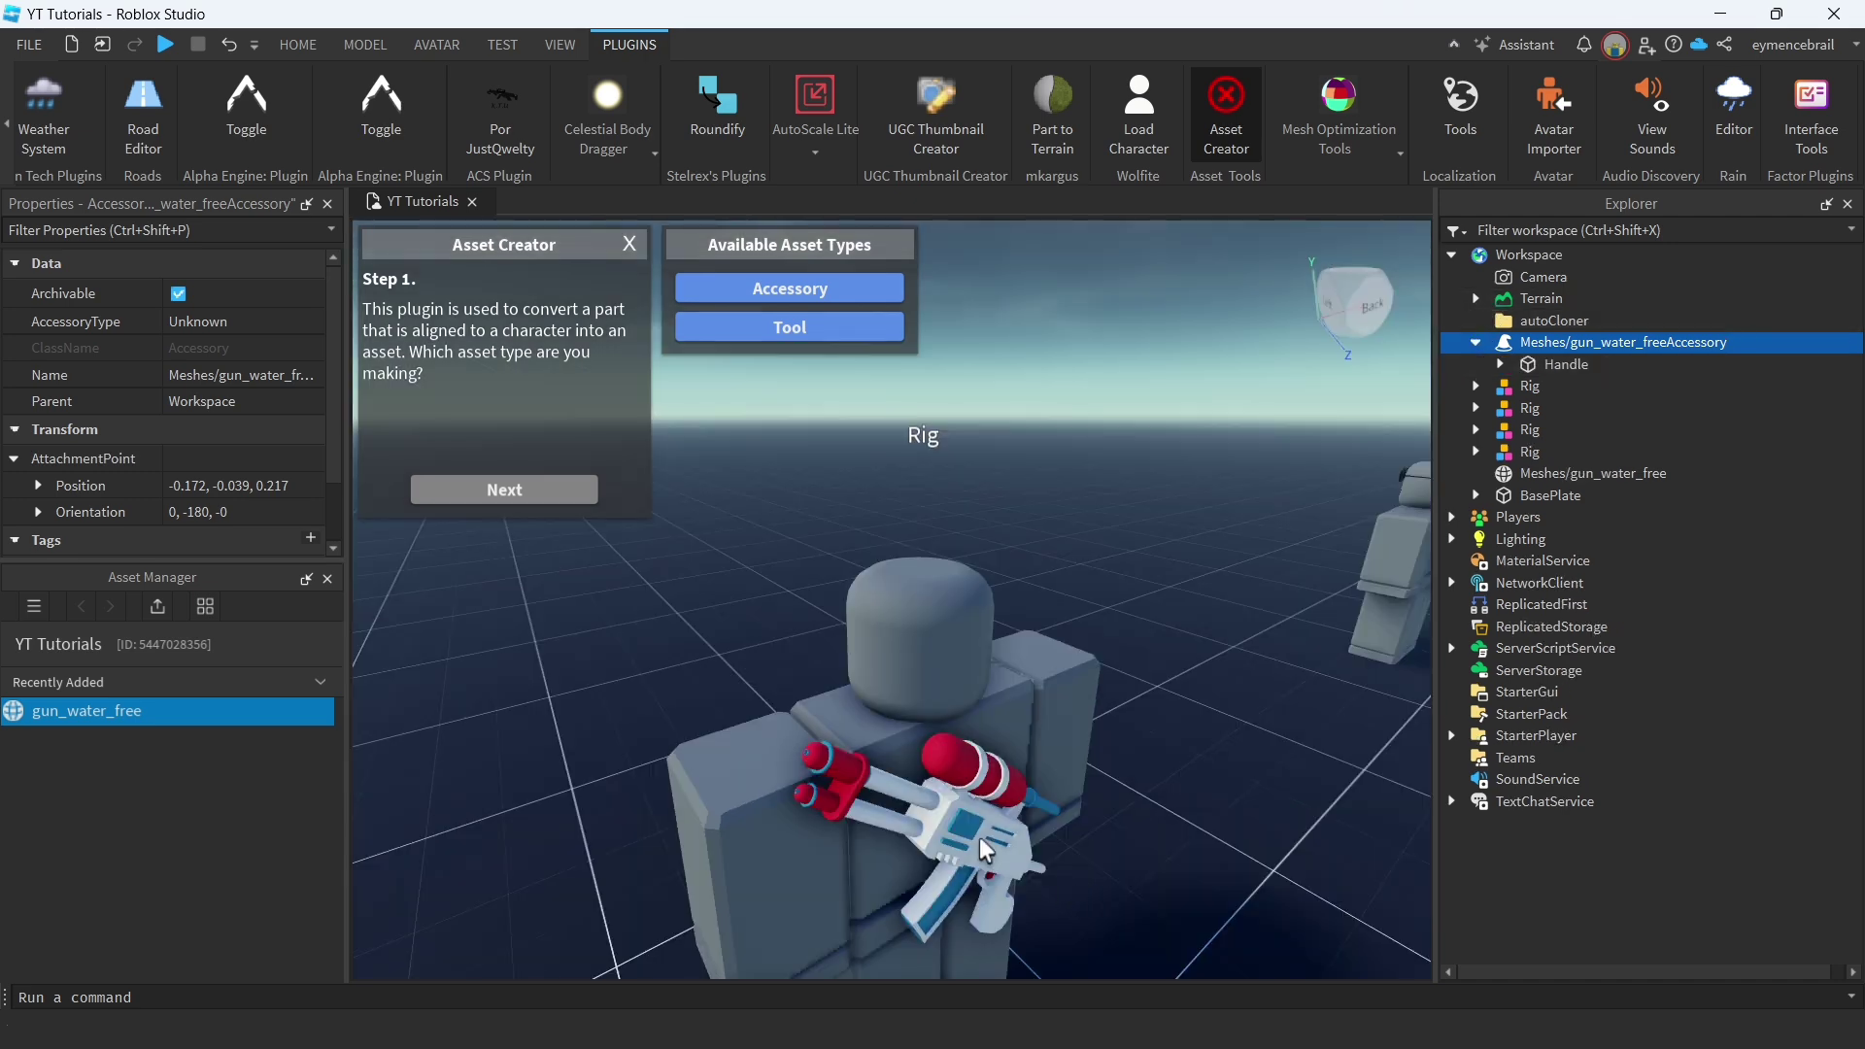
{"action": "left_click", "coordinate": [1574, 473]}
{"action": "key", "text": "Delete"}
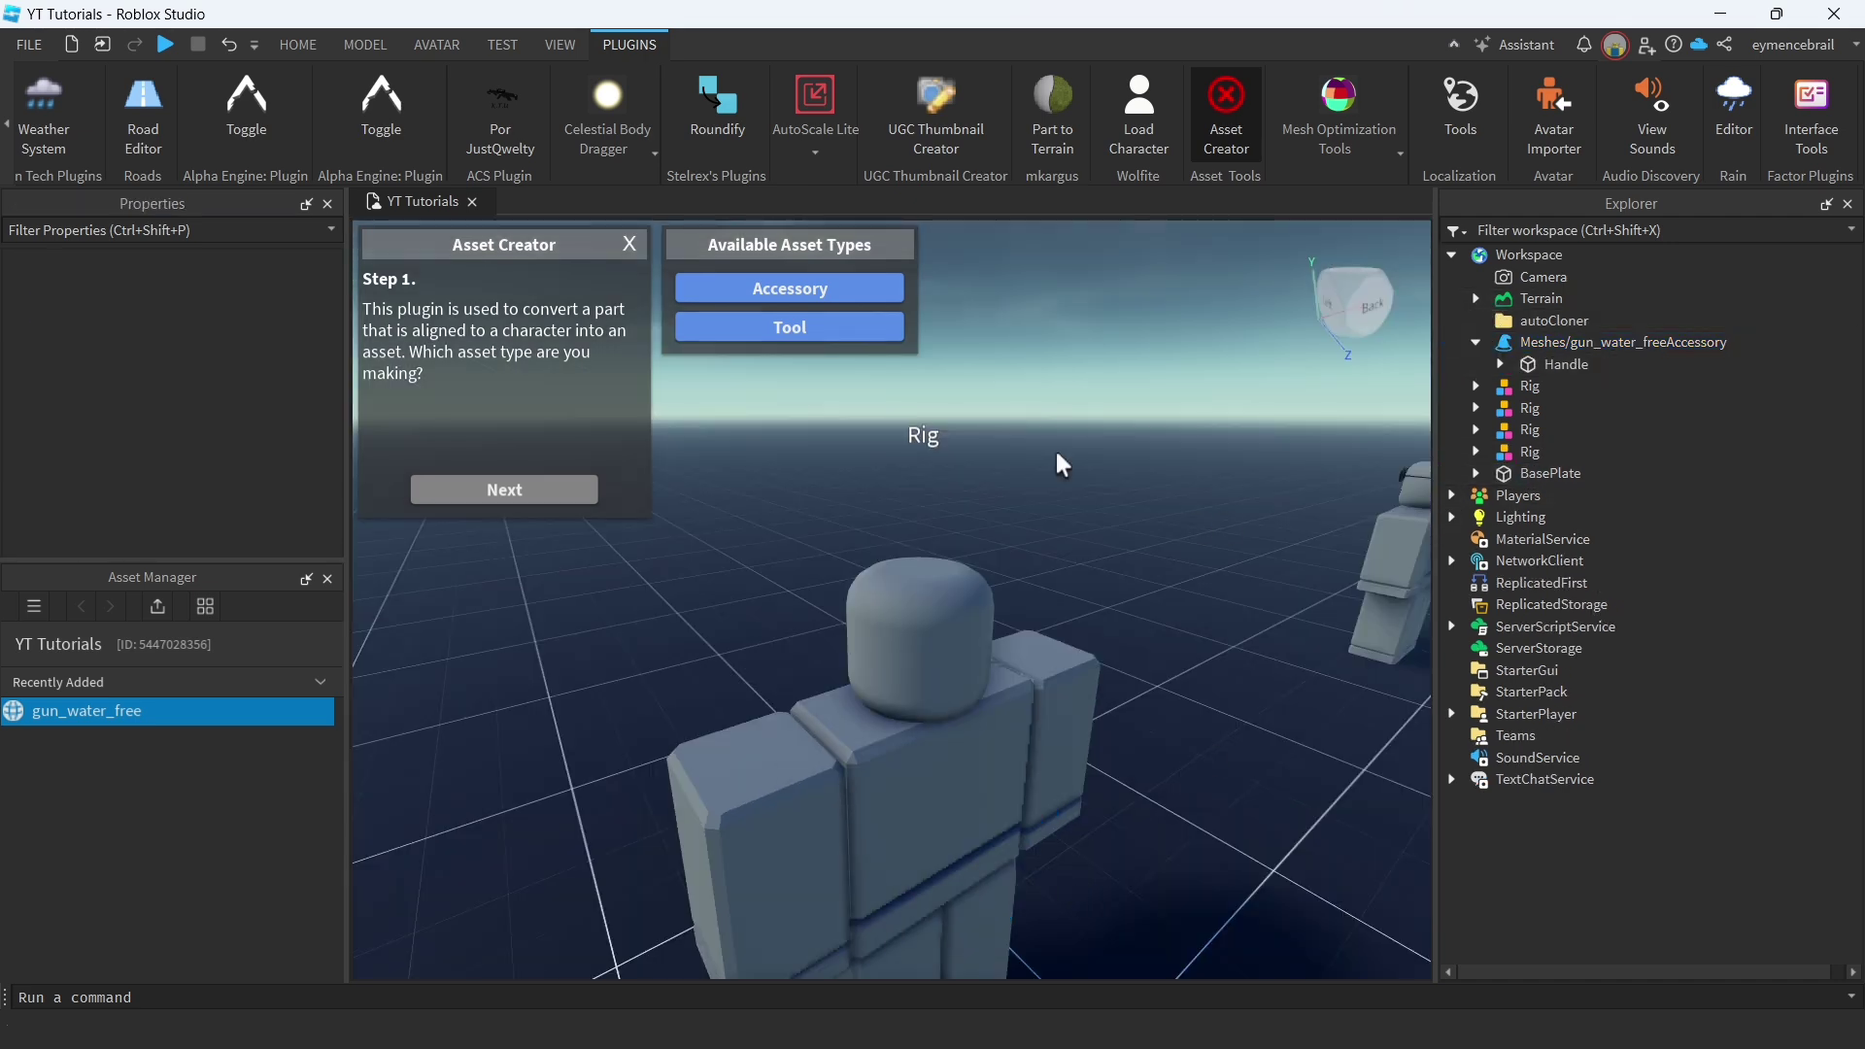
Parent Meshes/gun_water_freeAccessory into the Rig in the Explorer.
{"action": "left_click", "coordinate": [321, 45]}
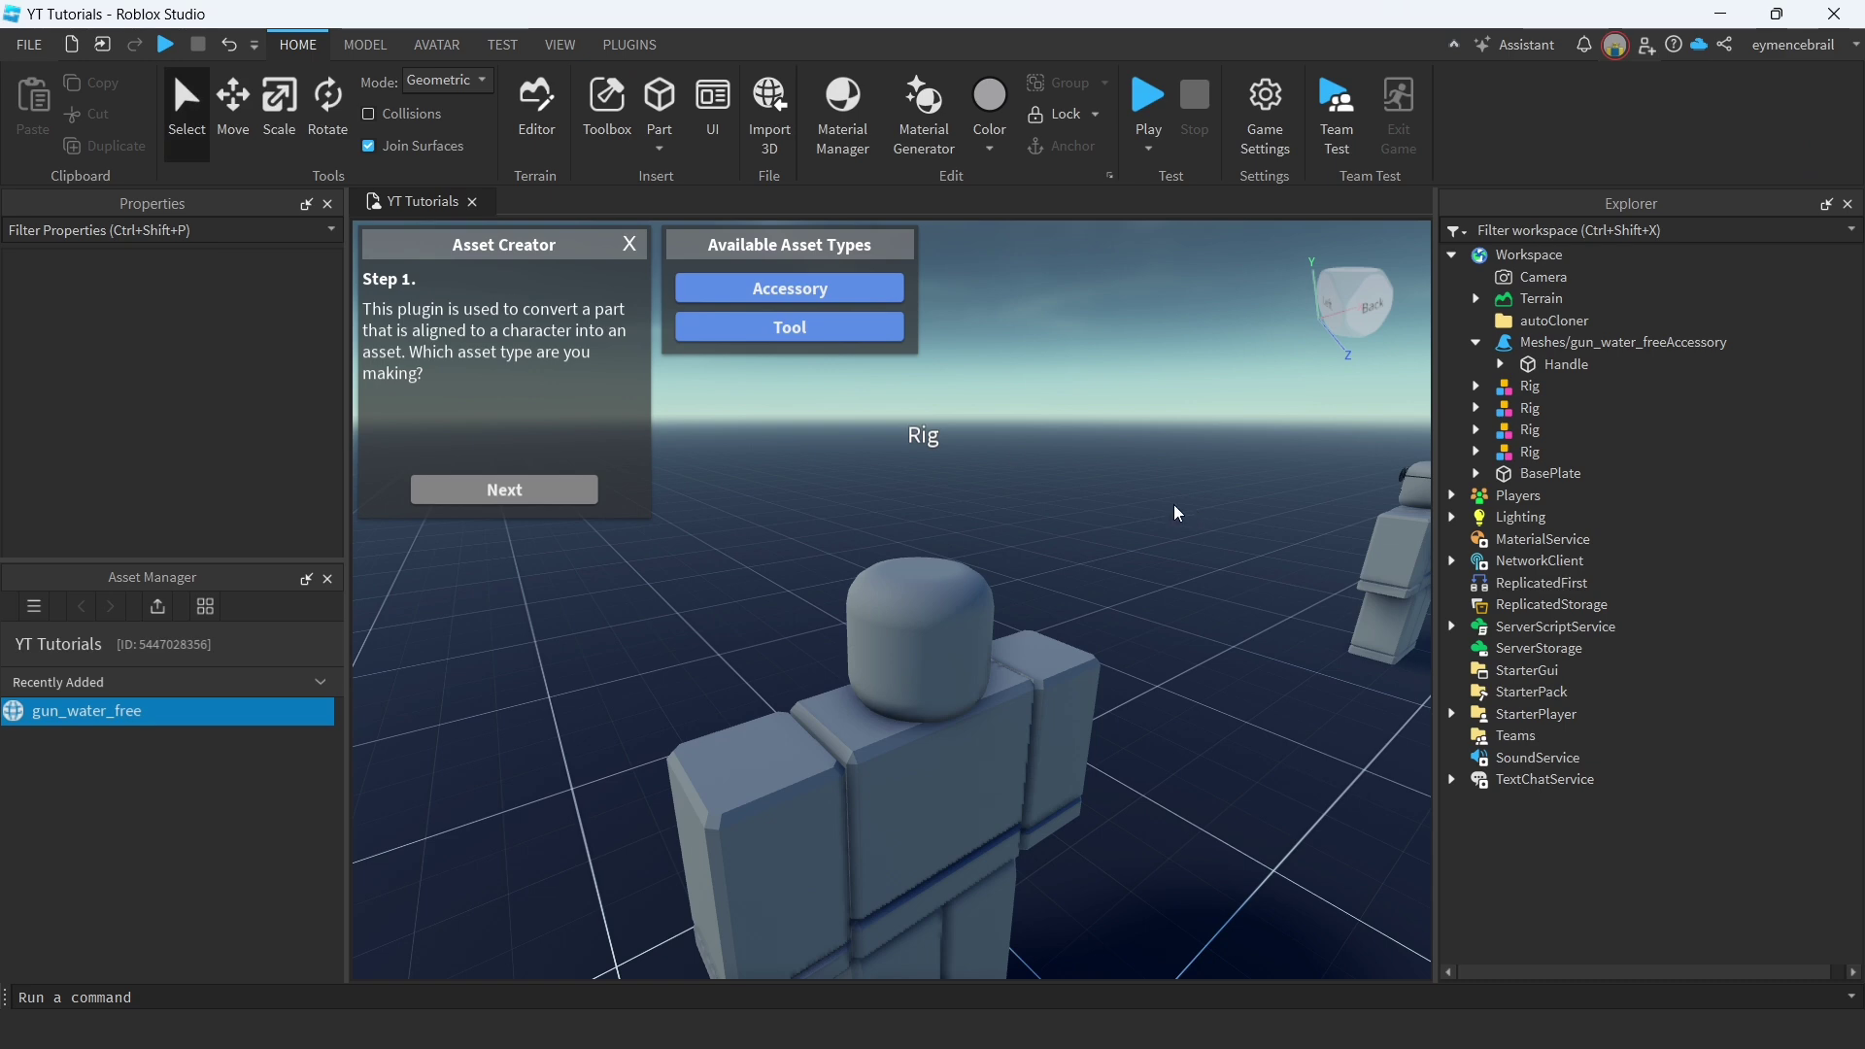
{"action": "left_click", "coordinate": [1612, 342]}
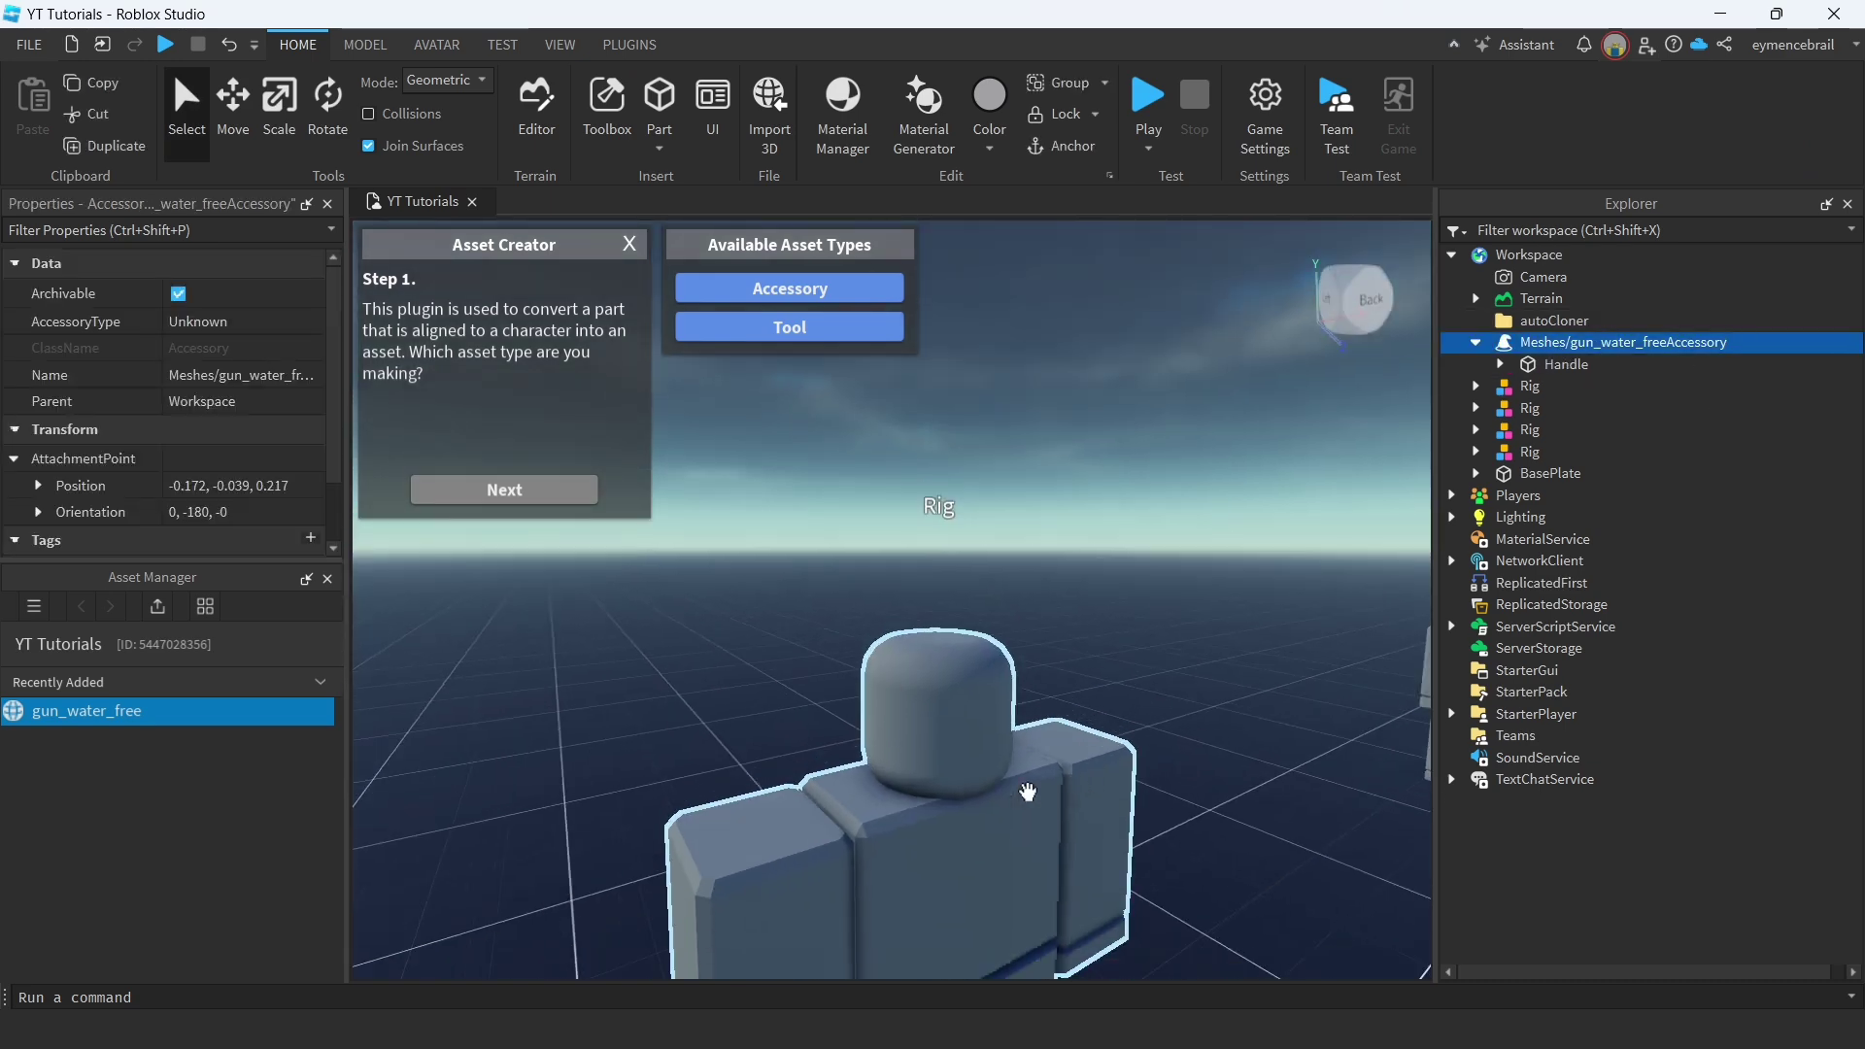
{"action": "left_click", "coordinate": [1530, 408]}
{"action": "left_click", "coordinate": [1476, 408]}
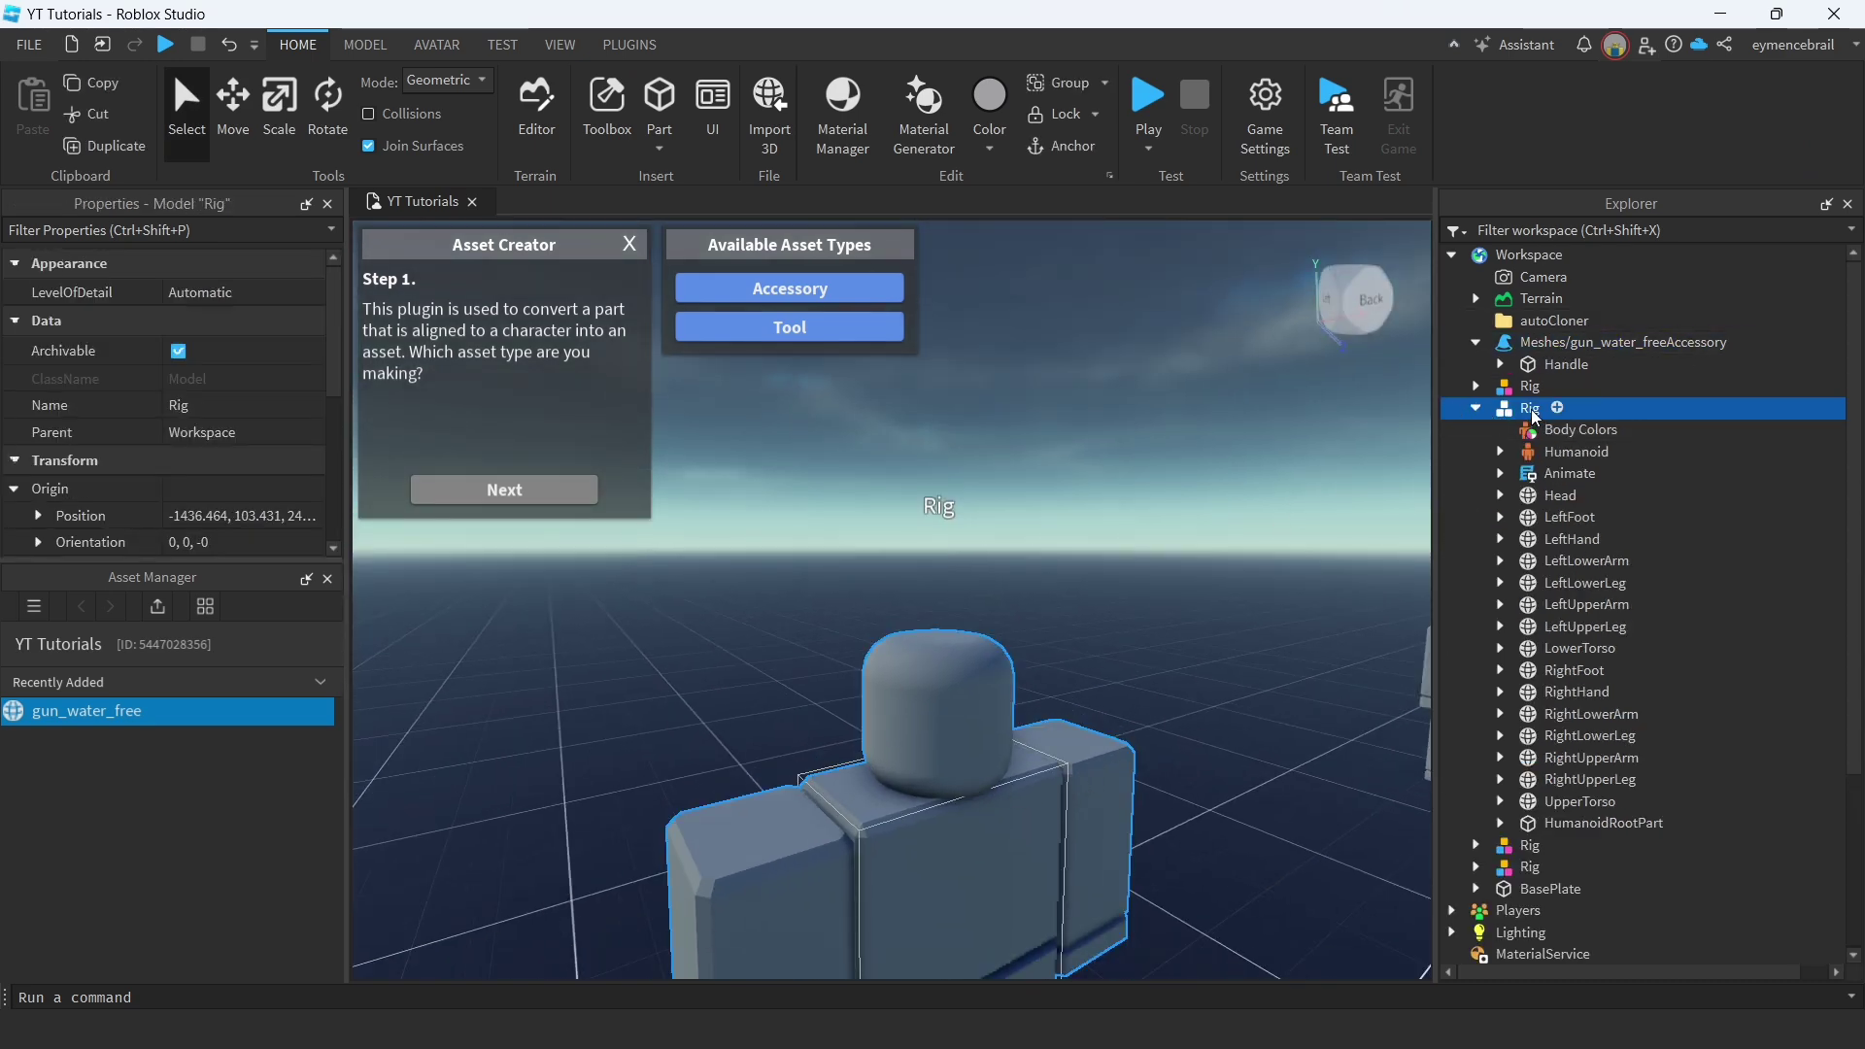
{"action": "left_click", "coordinate": [1477, 342]}
{"action": "left_click", "coordinate": [1501, 343]}
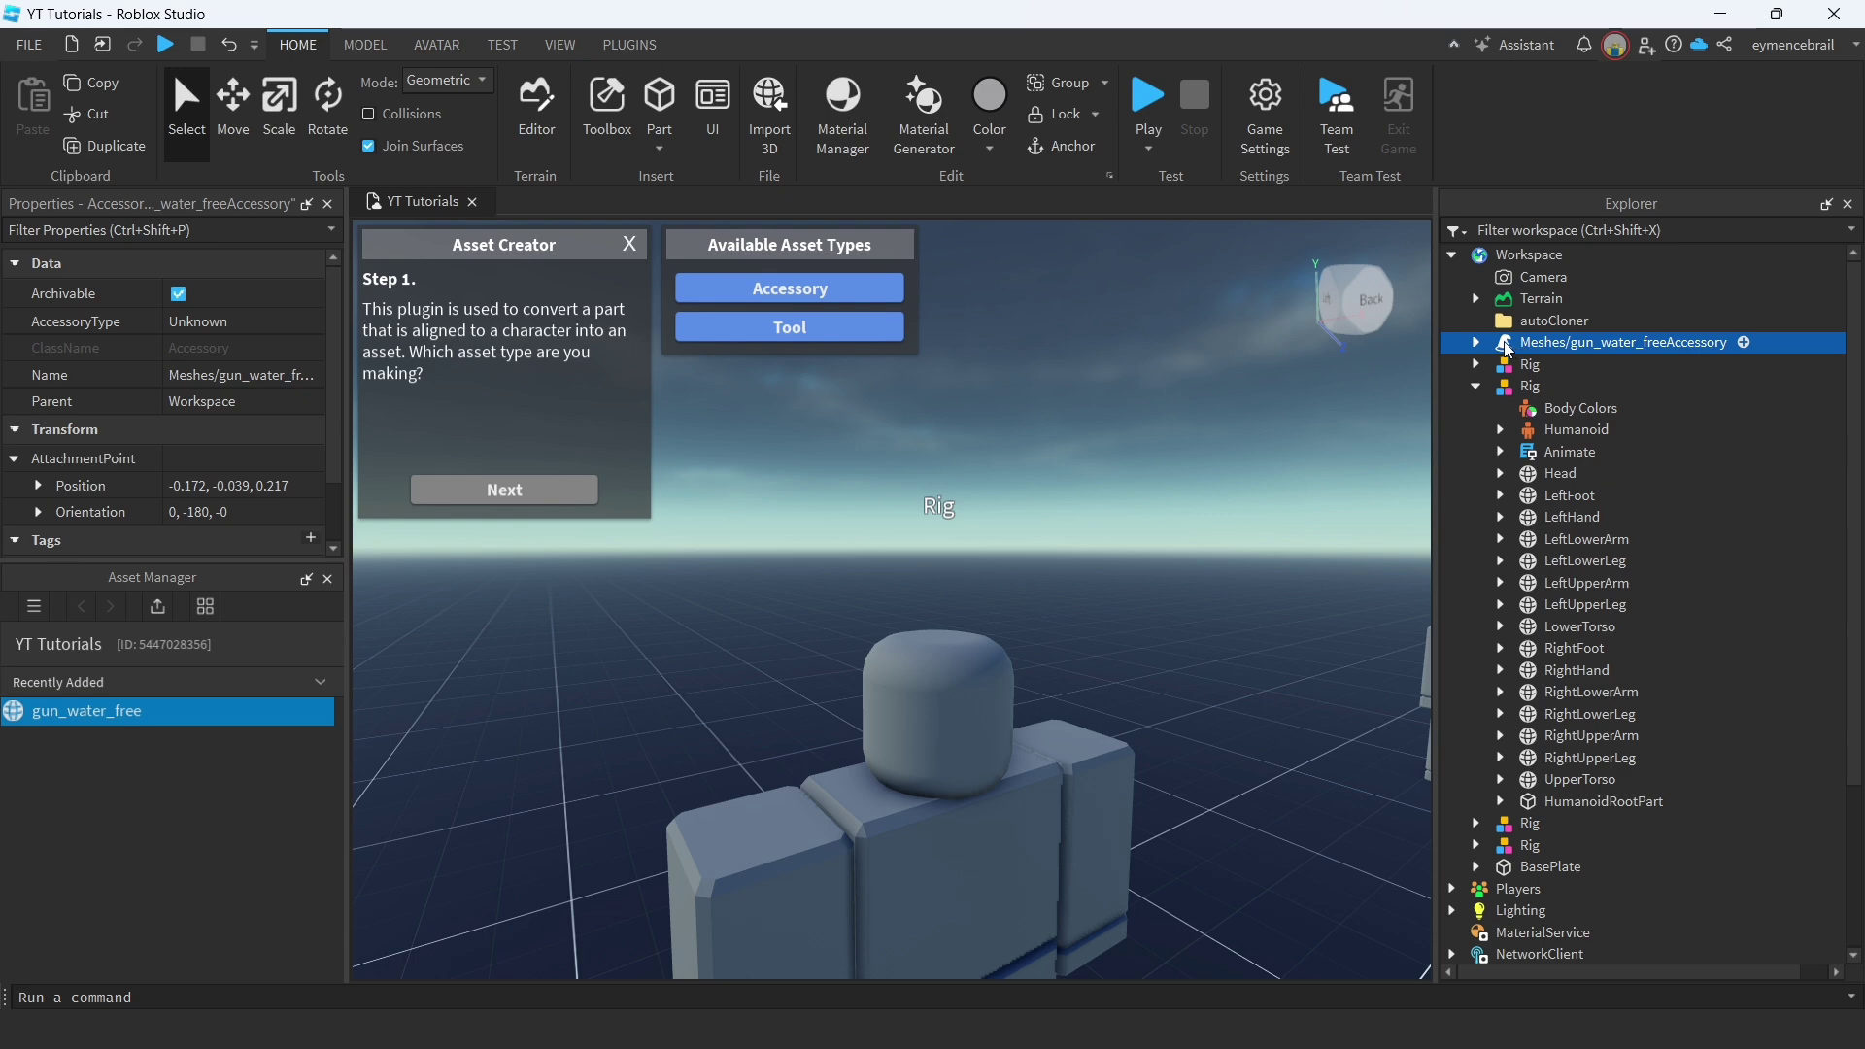
{"action": "left_click_drag", "start_coordinate": [1504, 346], "coordinate": [1516, 387]}
Select the water gun accessory on the rig to show its properties.
{"action": "left_click", "coordinate": [1170, 610]}
{"action": "right_click_drag", "start_coordinate": [1169, 611], "coordinate": [1155, 586]}
{"action": "scroll", "coordinate": [1156, 591], "scroll_direction": "up", "scroll_amount": 5}
{"action": "scroll", "coordinate": [1154, 586], "scroll_direction": "down", "scroll_amount": 3}
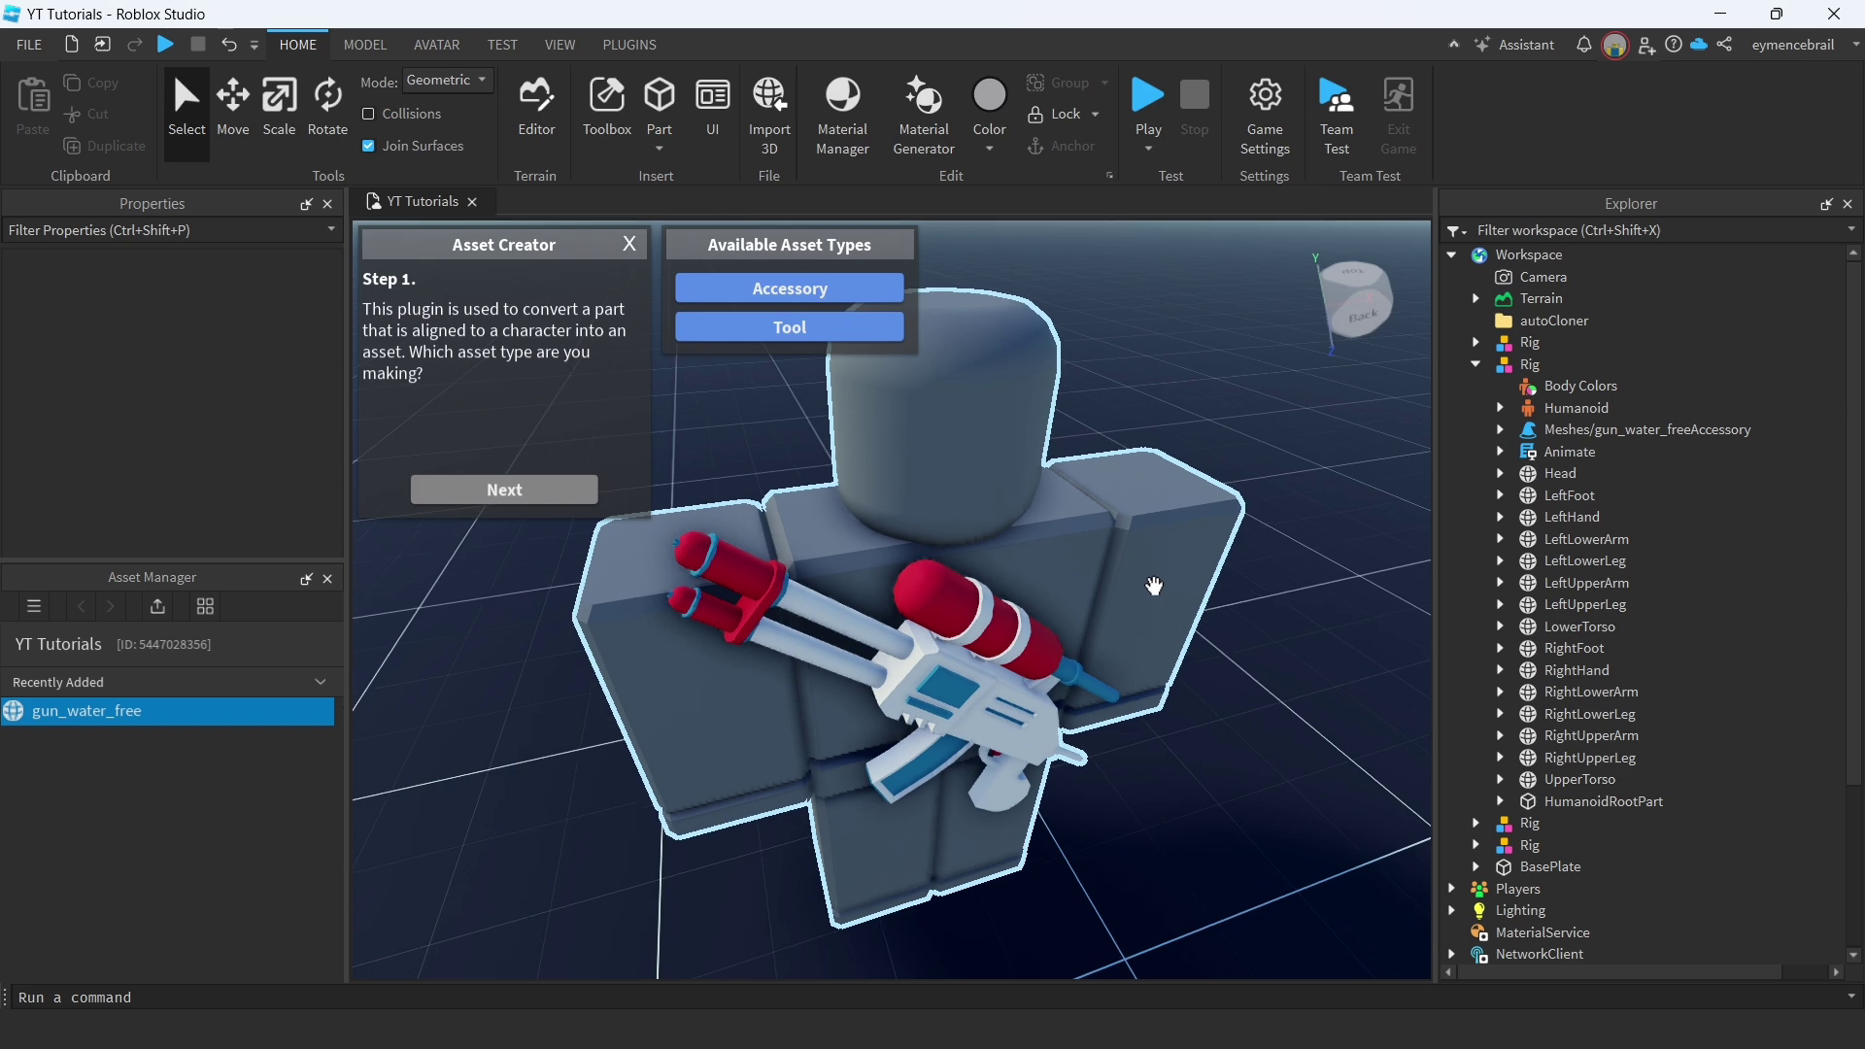
{"action": "left_click", "coordinate": [1554, 434]}
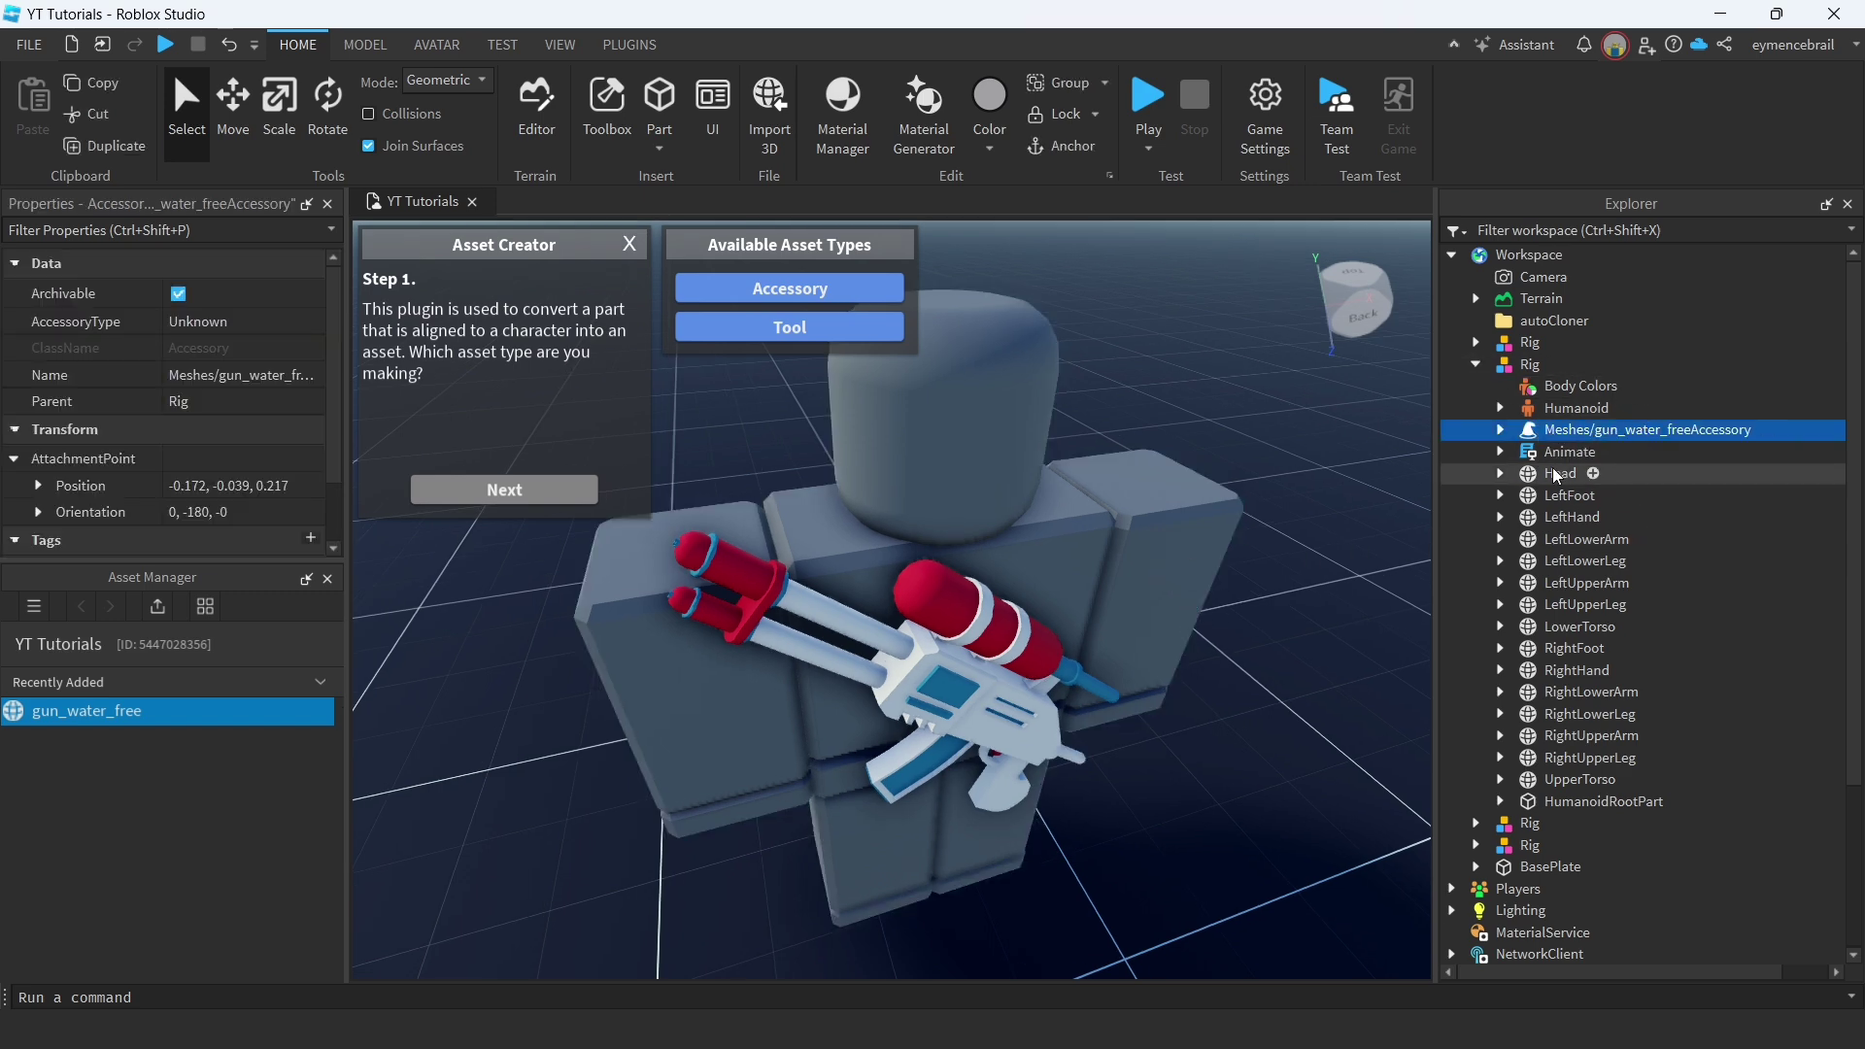
{"action": "right_click", "coordinate": [1538, 437]}
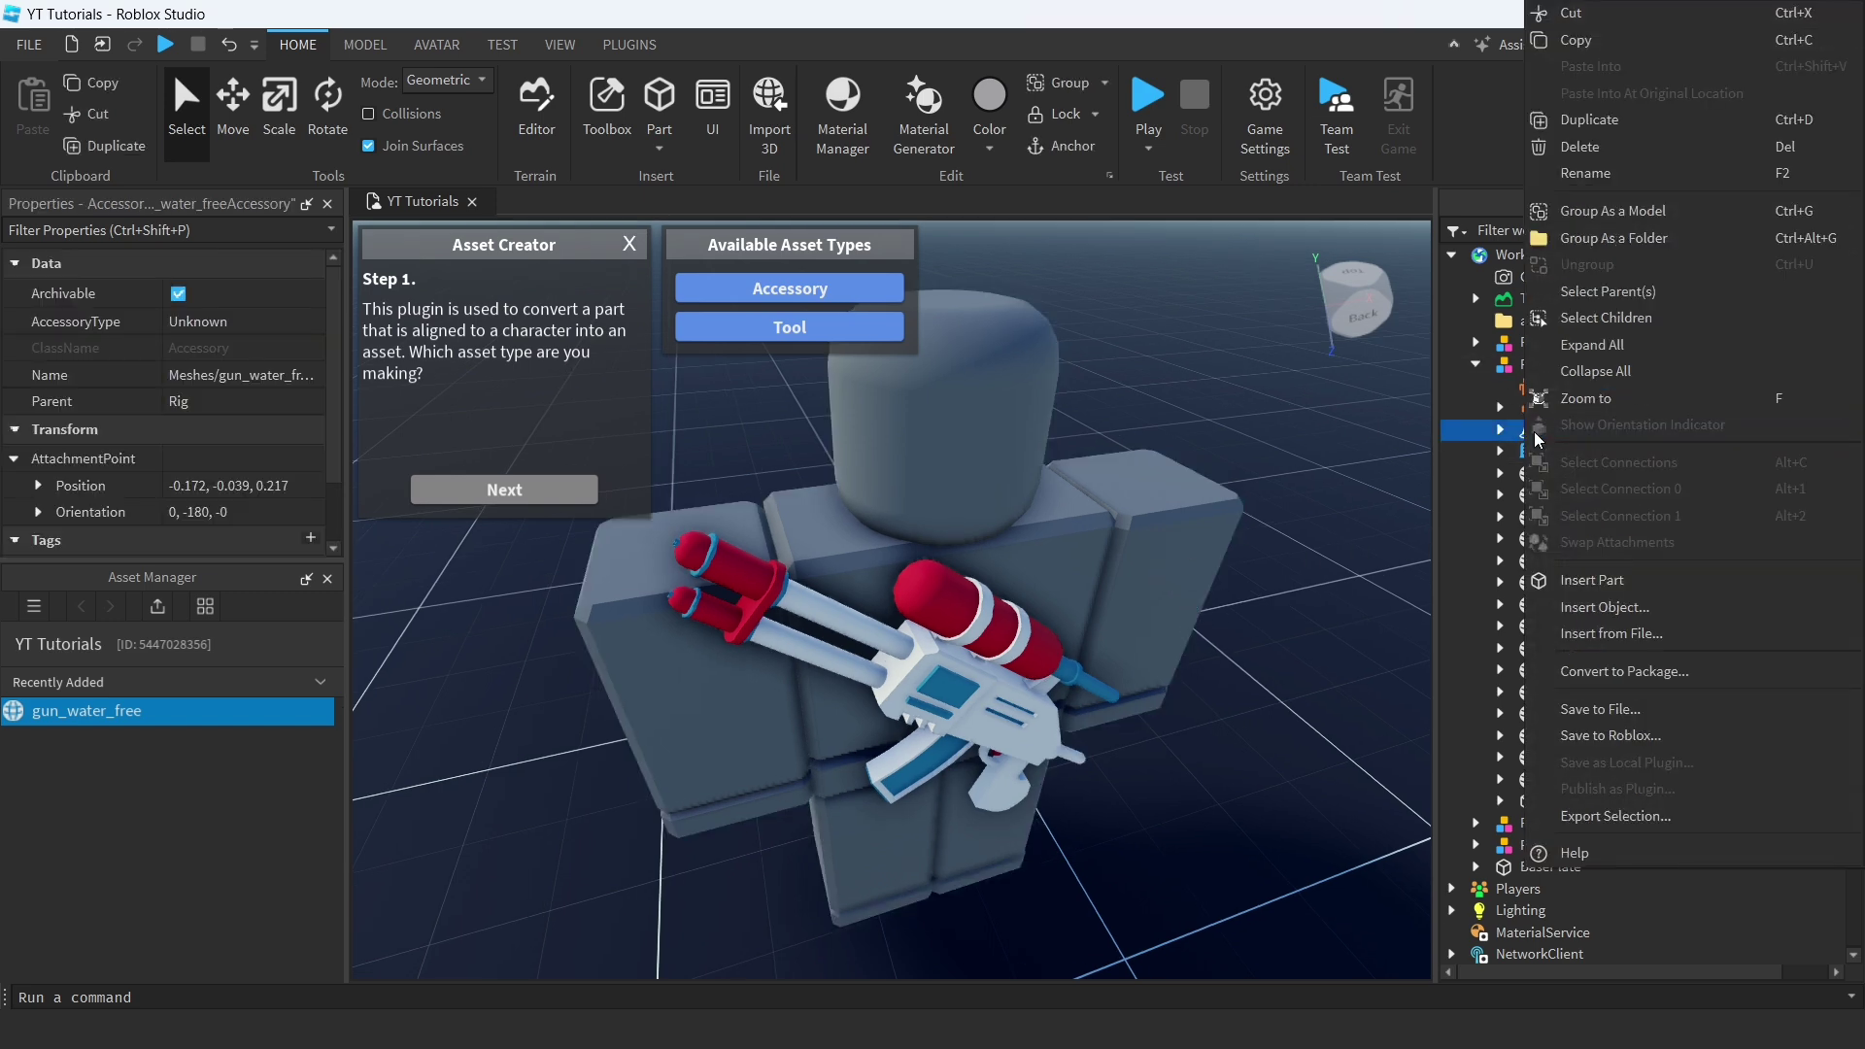
{"action": "left_click", "coordinate": [1612, 739]}
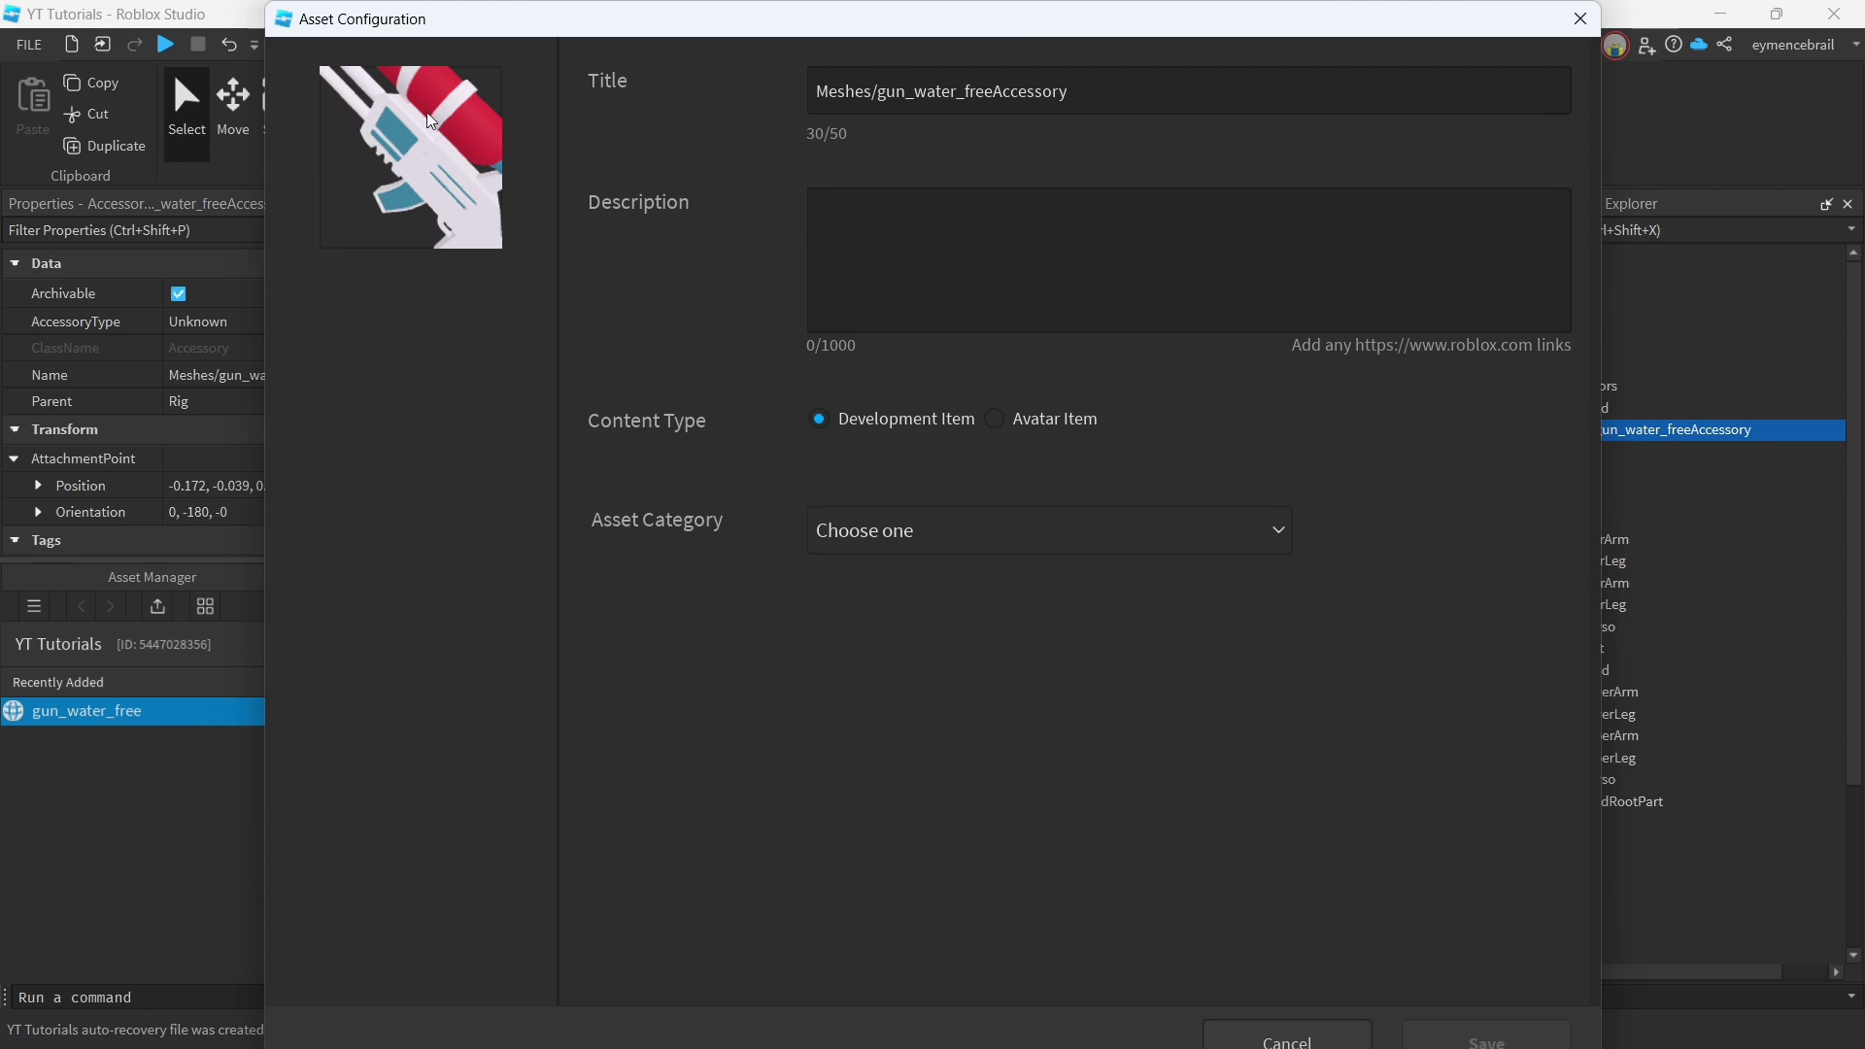
{"action": "left_click", "coordinate": [1581, 19]}
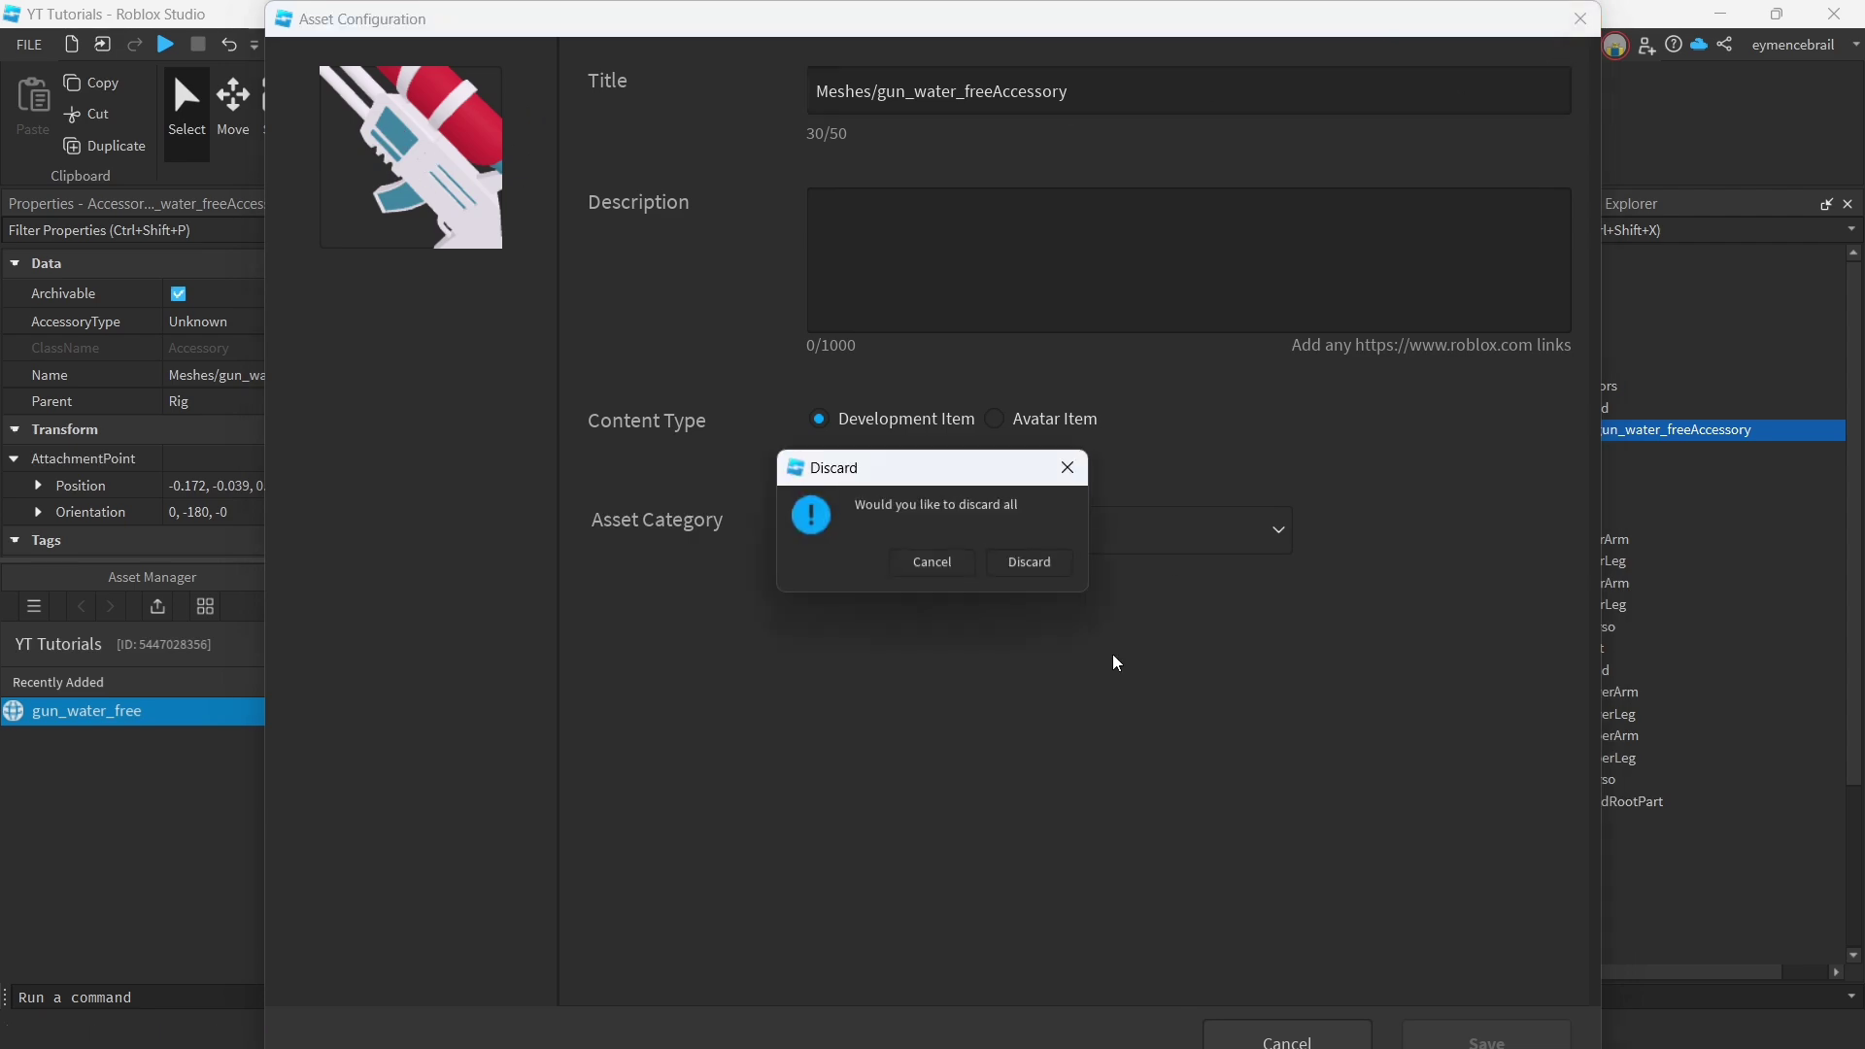
{"action": "left_click", "coordinate": [1035, 573]}
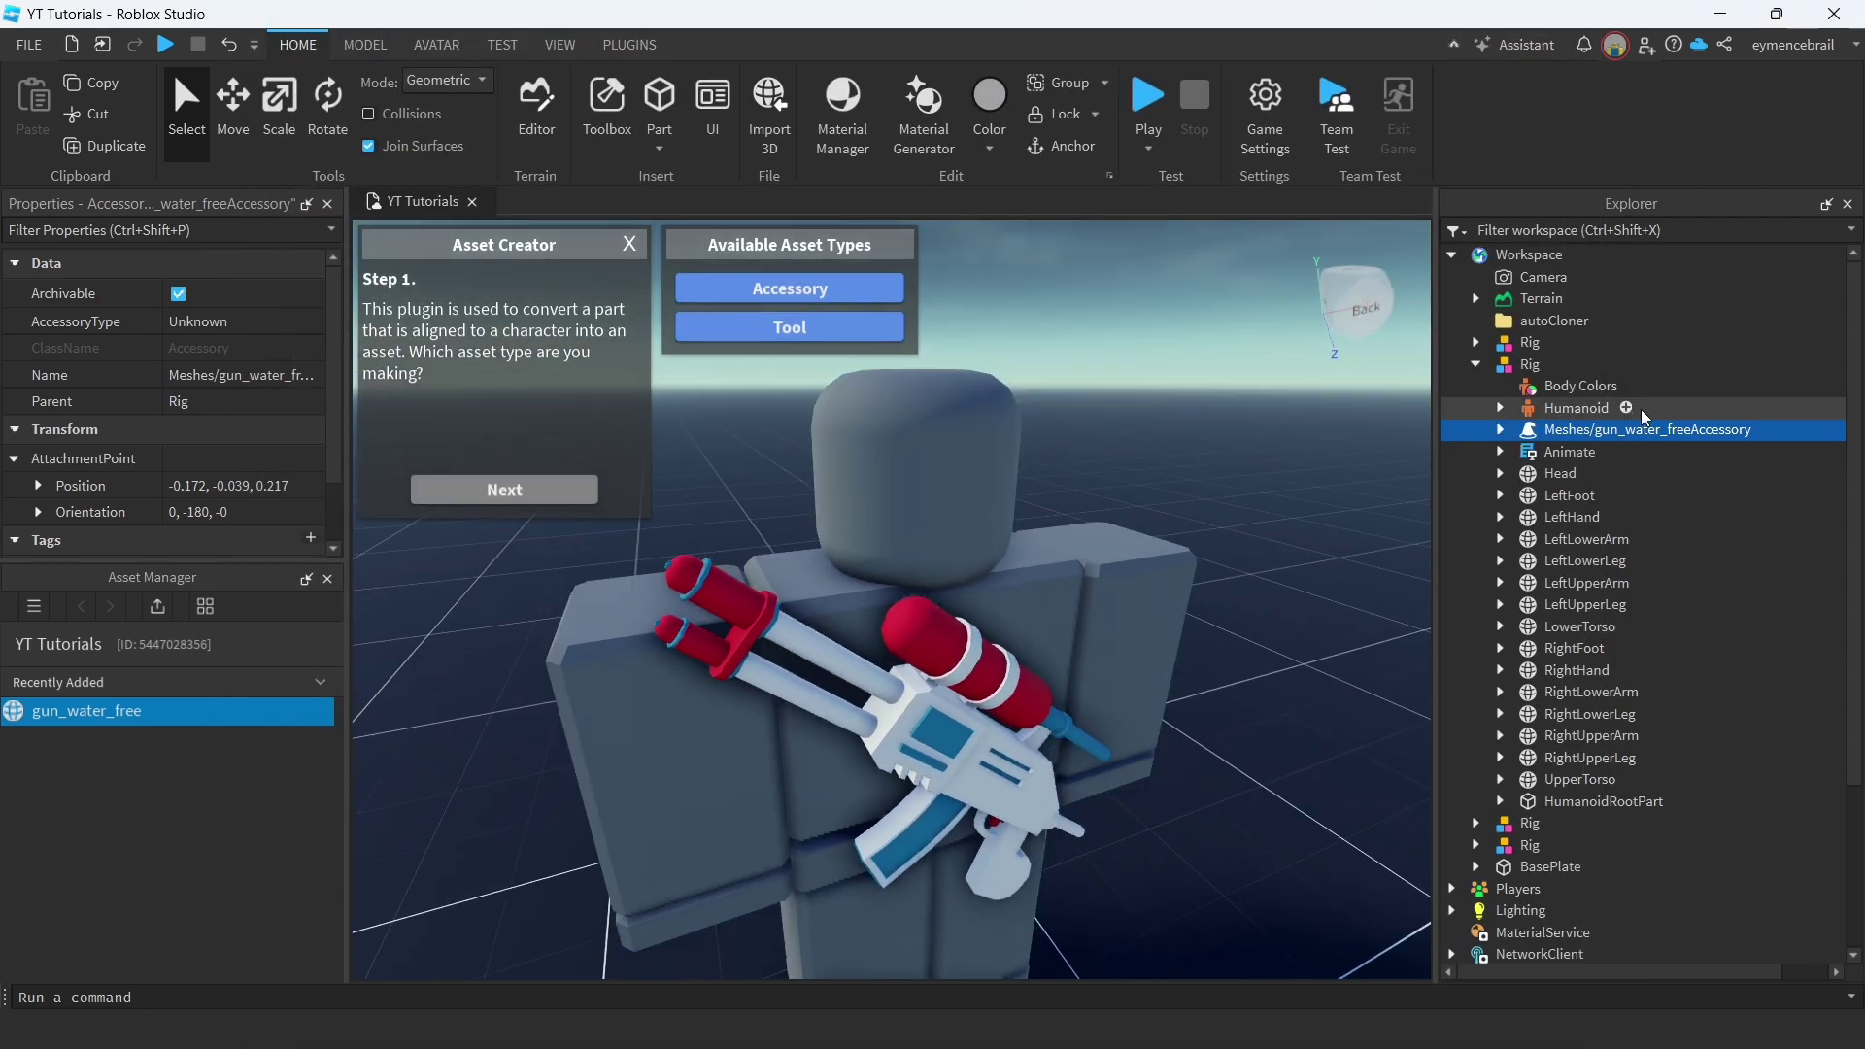
Close Asset Creator and launch the UGC Thumbnail Creator plugin.
{"action": "left_click", "coordinate": [627, 46]}
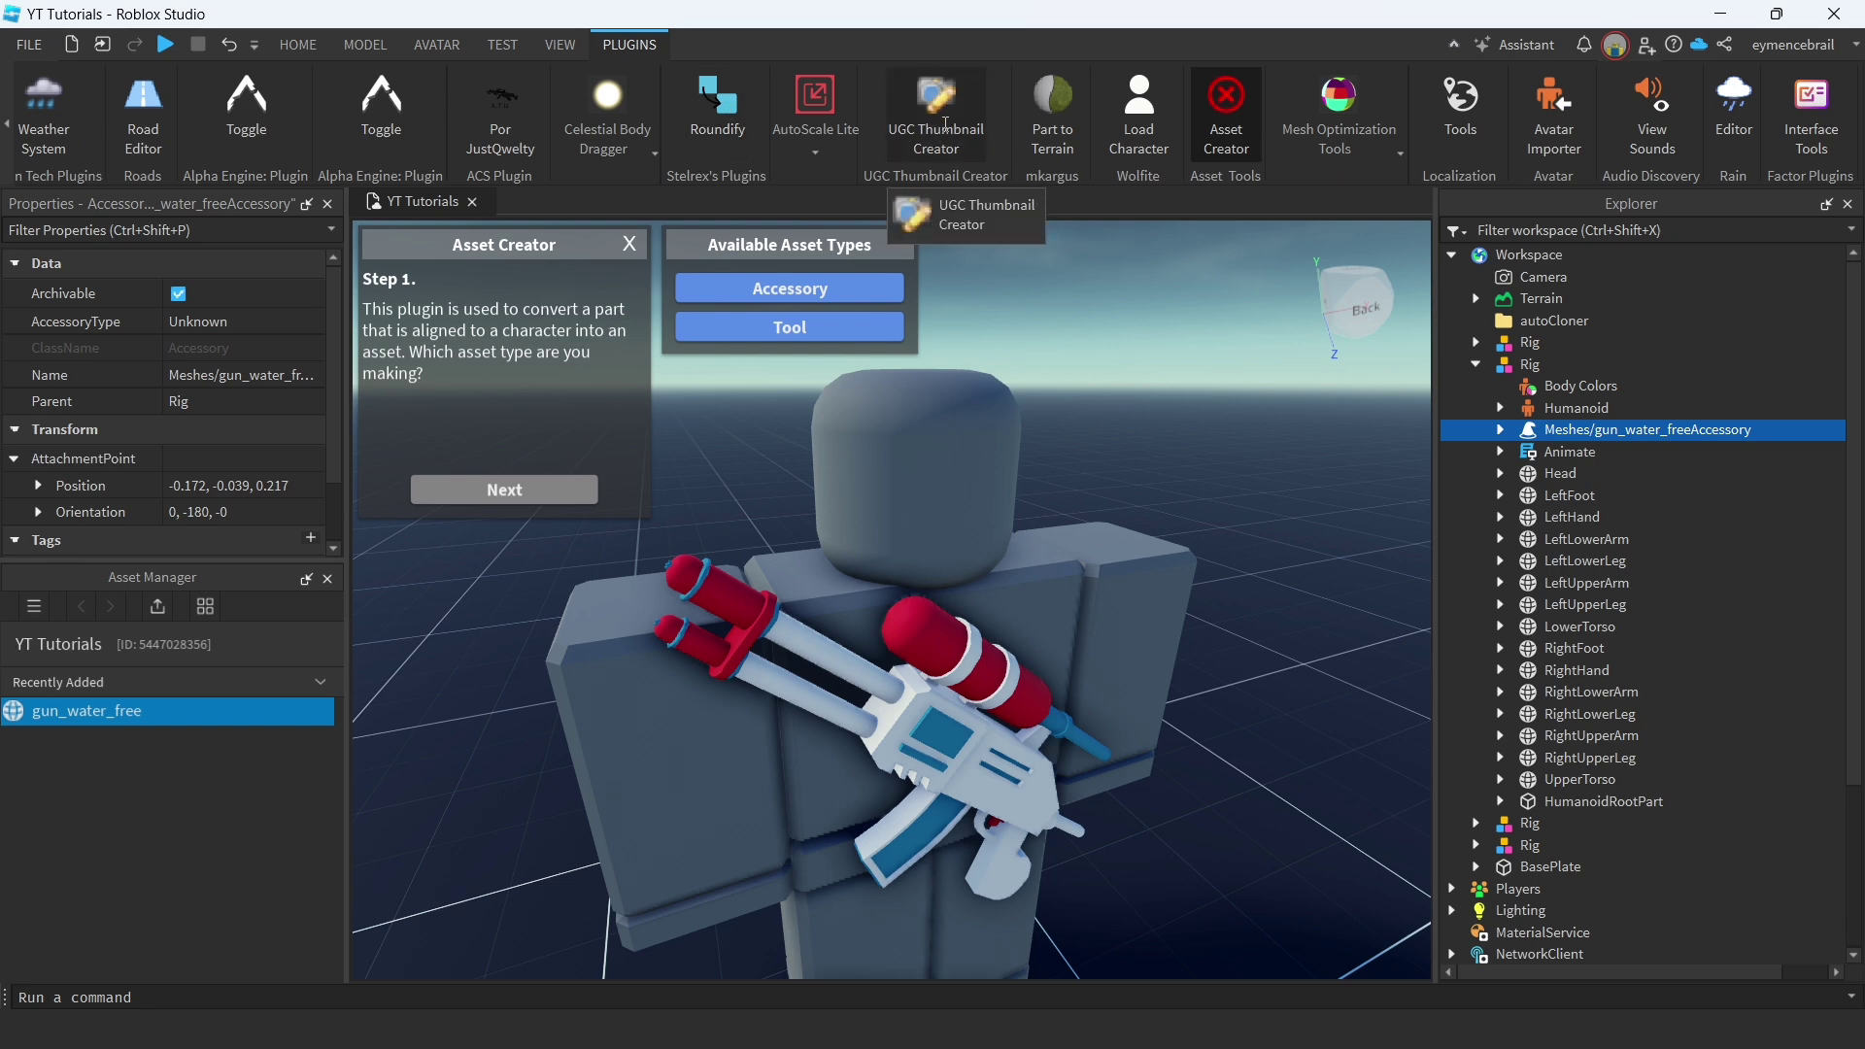
{"action": "left_click", "coordinate": [629, 244]}
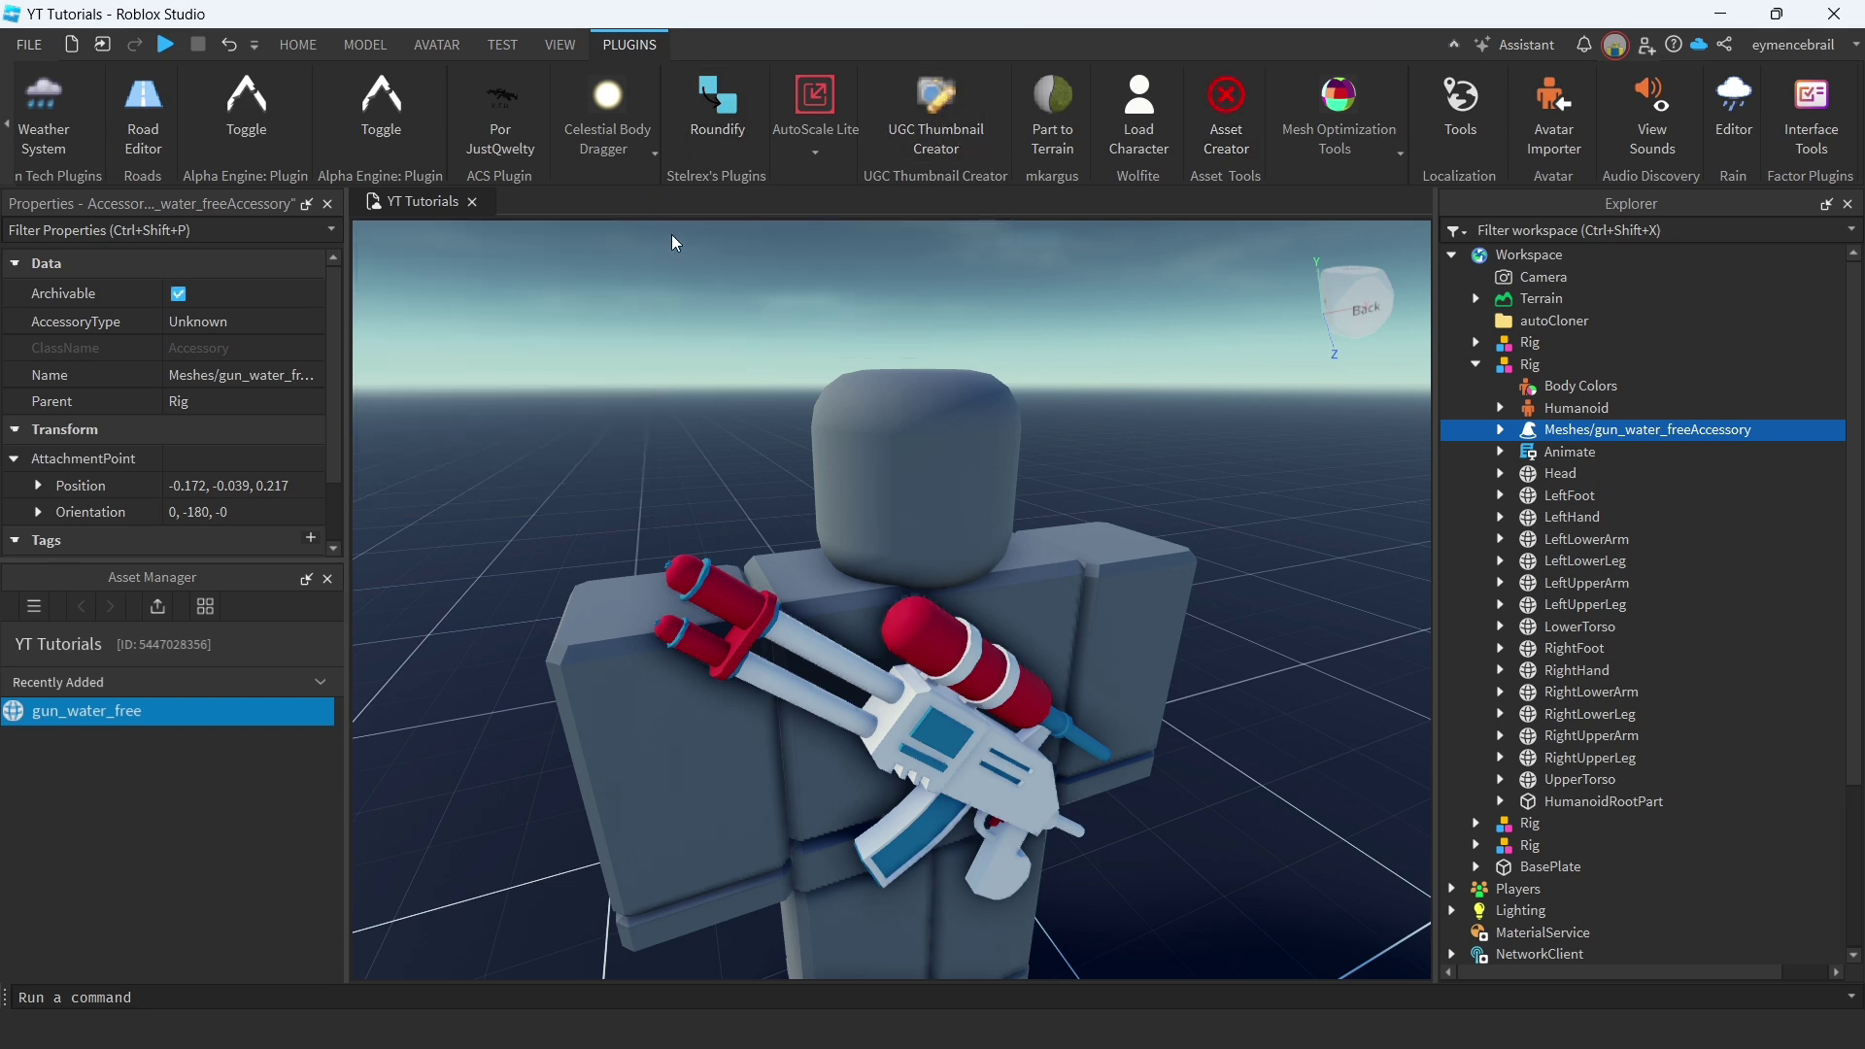
{"action": "left_click", "coordinate": [940, 122]}
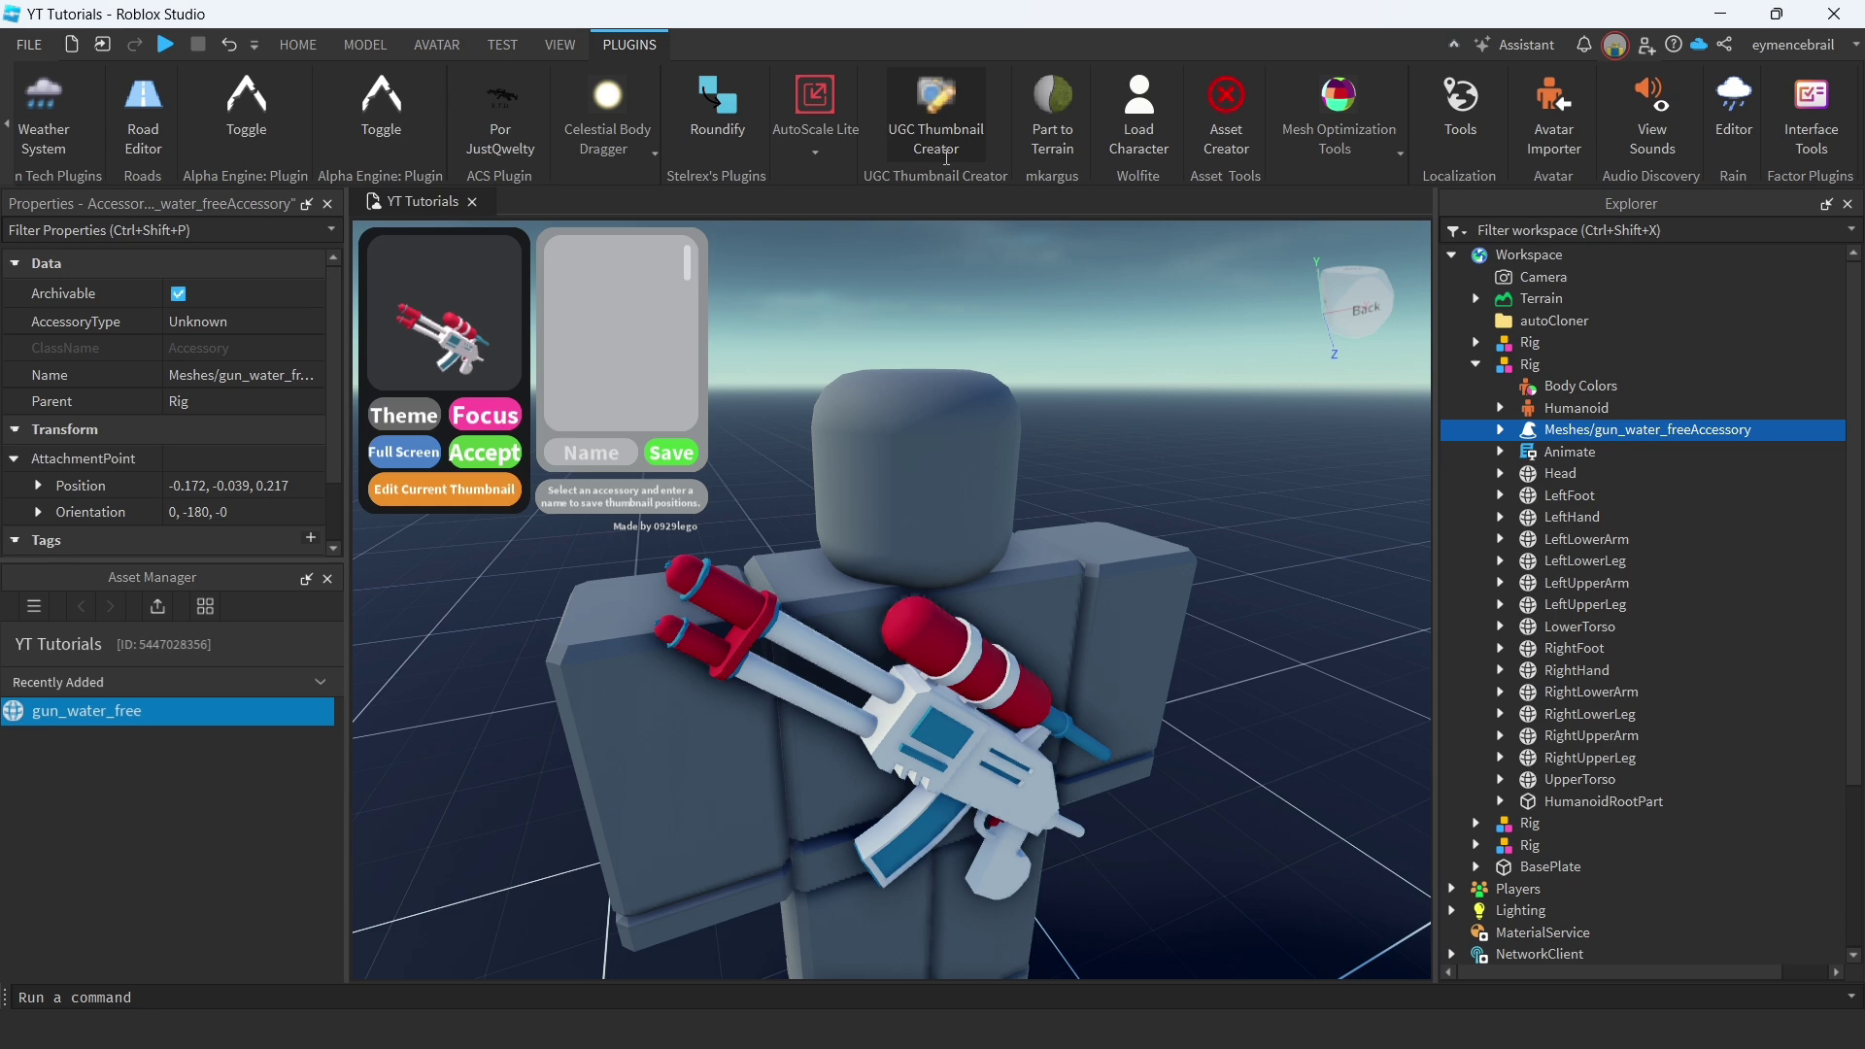
Focus on the water gun and accept a zoomed-in close-up as its thumbnail.
{"action": "left_click", "coordinate": [486, 425]}
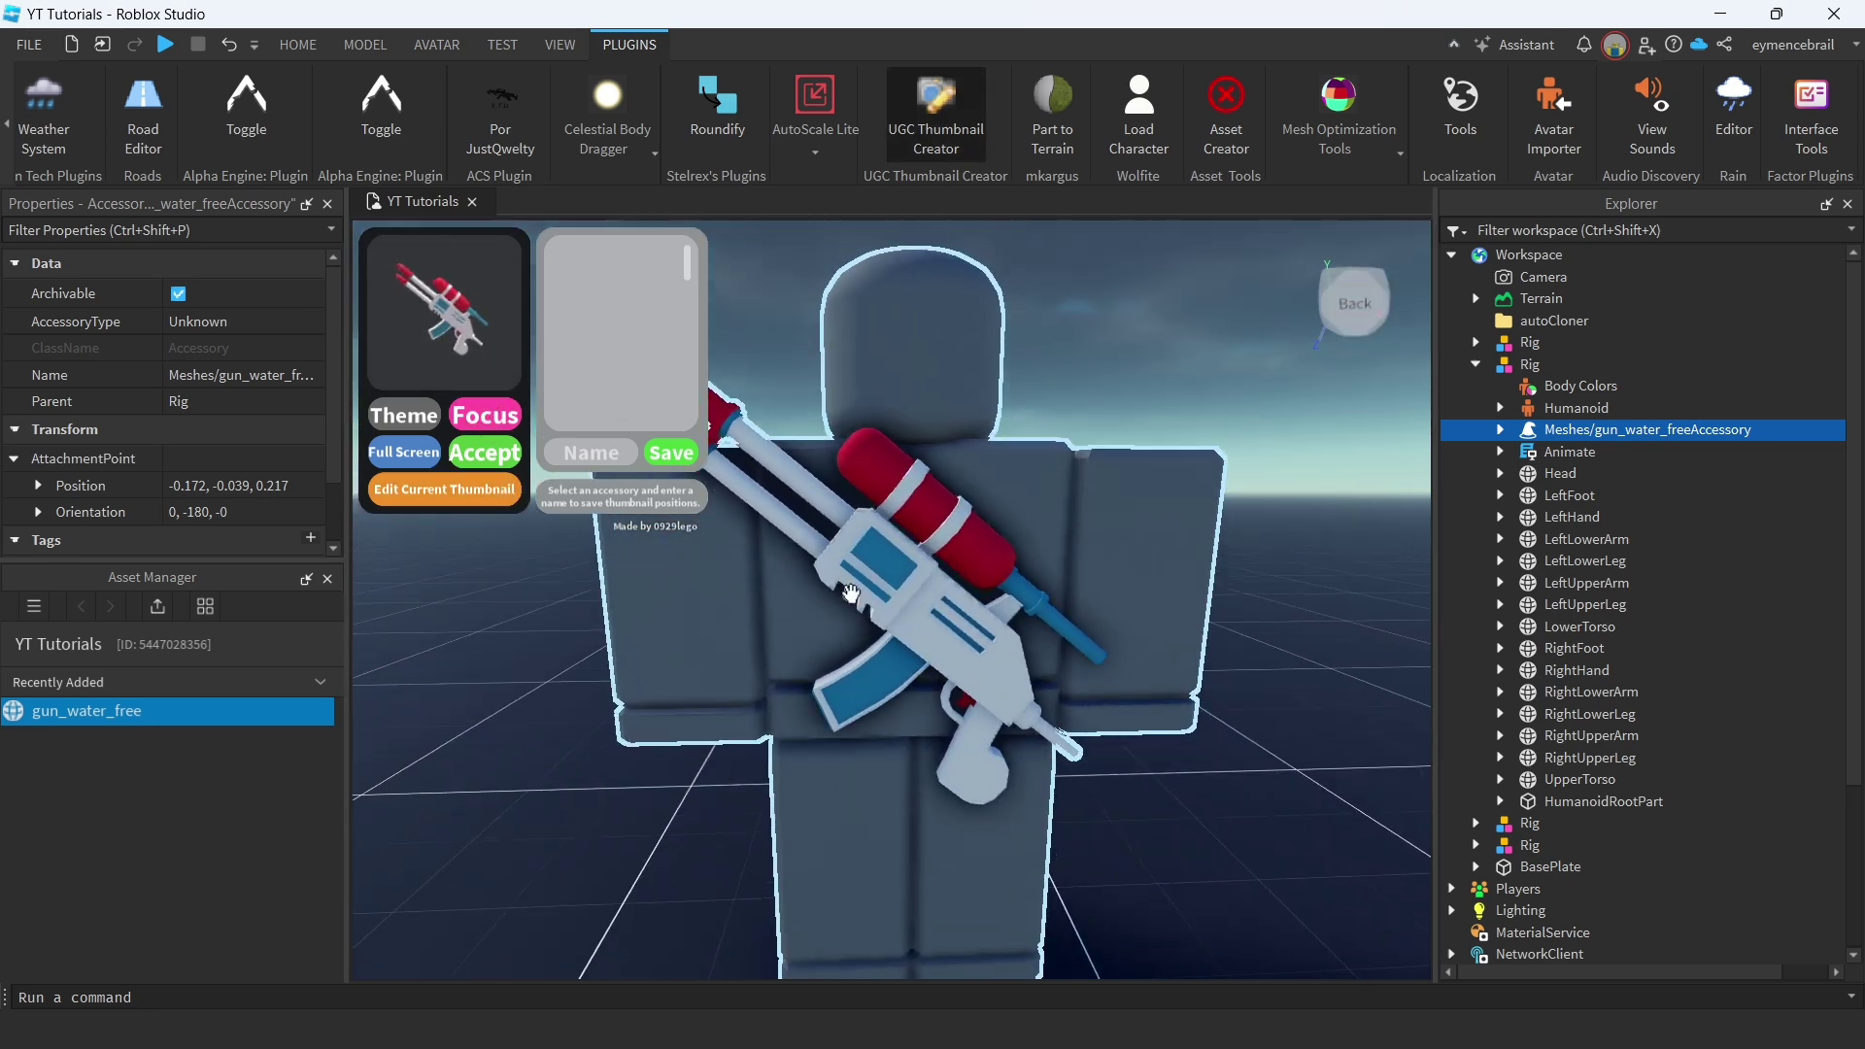
{"action": "left_click", "coordinate": [485, 416]}
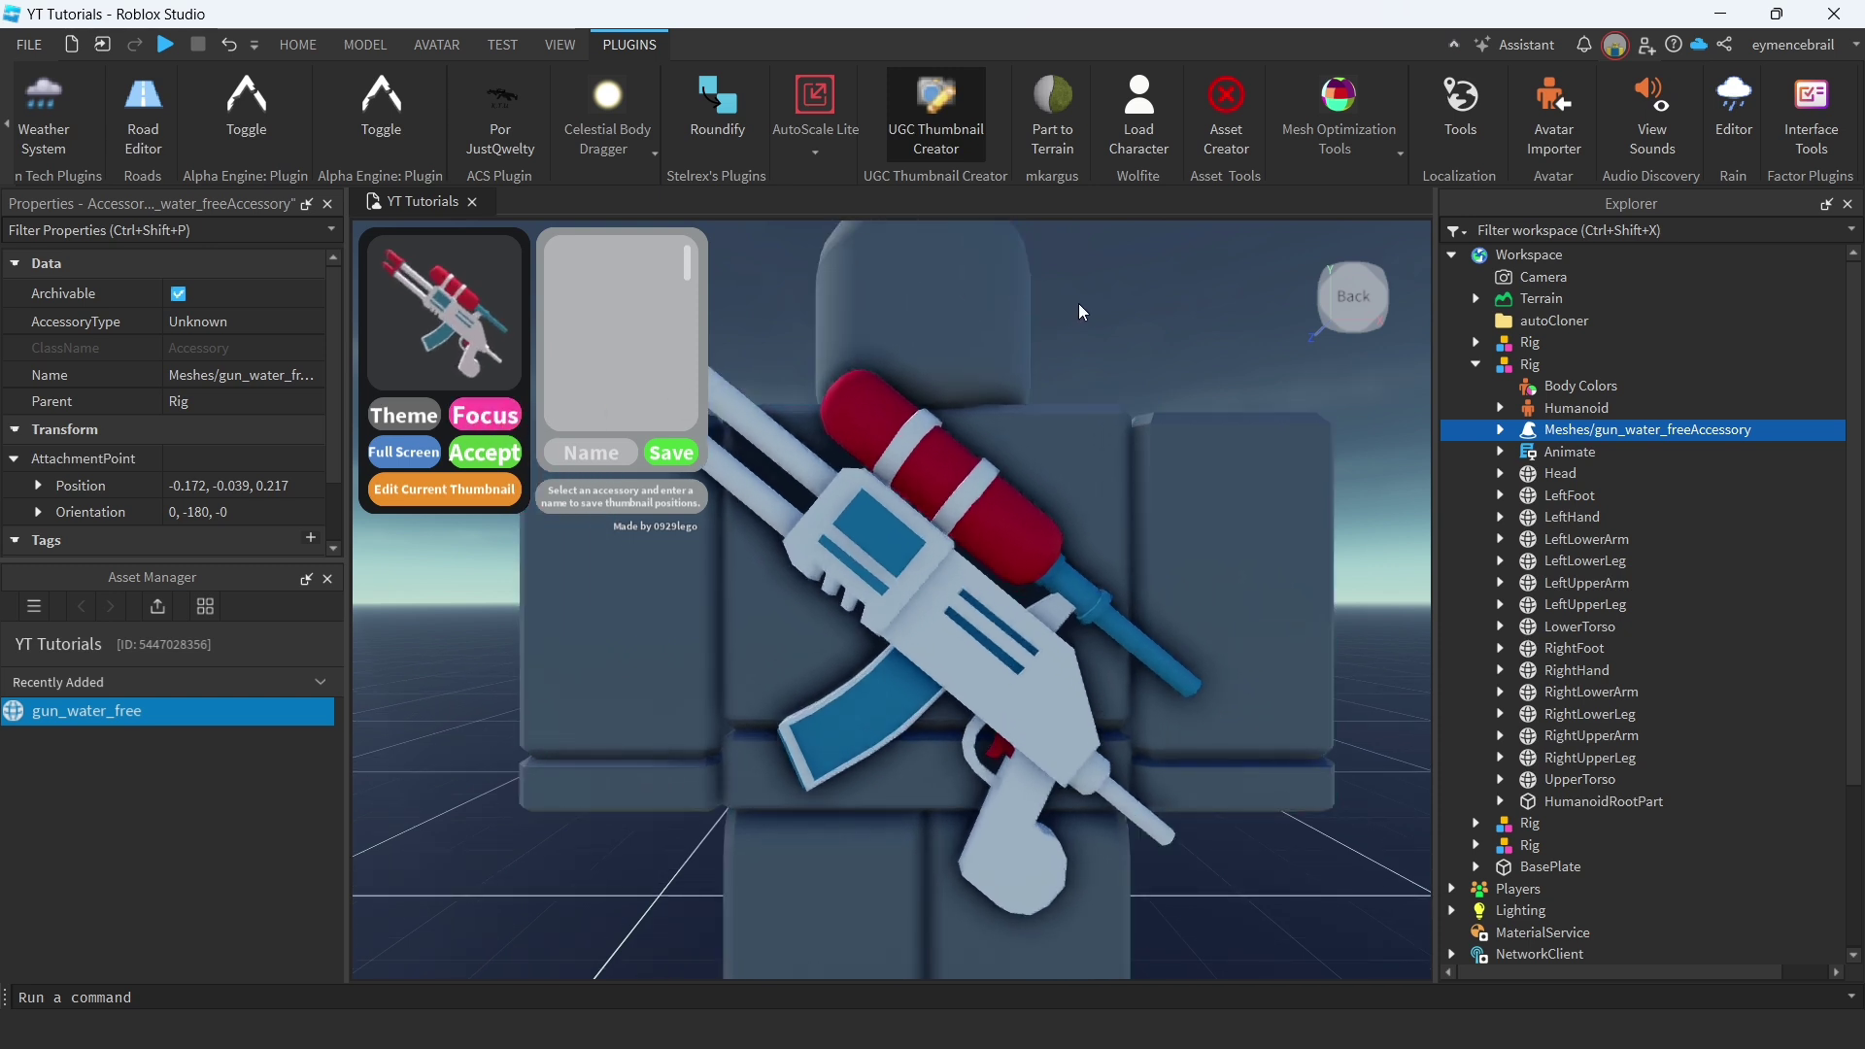
{"action": "left_click", "coordinate": [444, 488]}
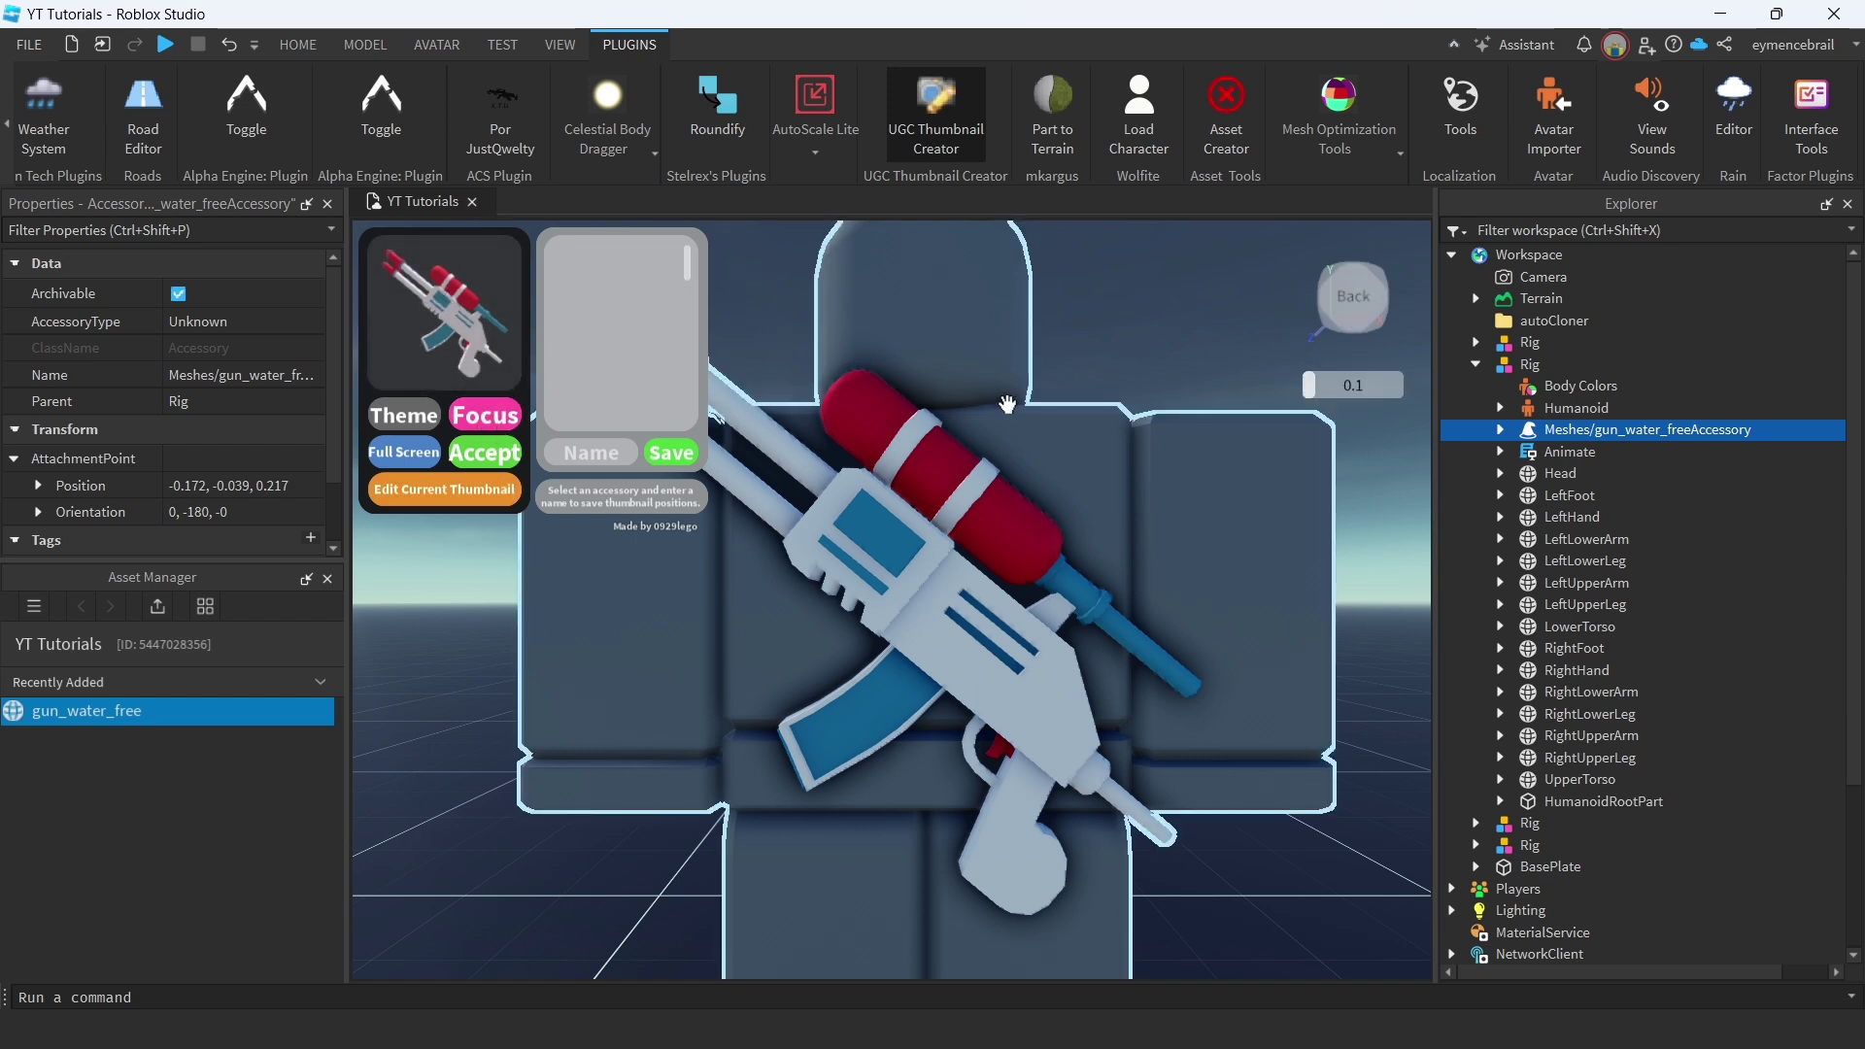
{"action": "scroll", "coordinate": [1006, 404], "scroll_direction": "up", "scroll_amount": 3}
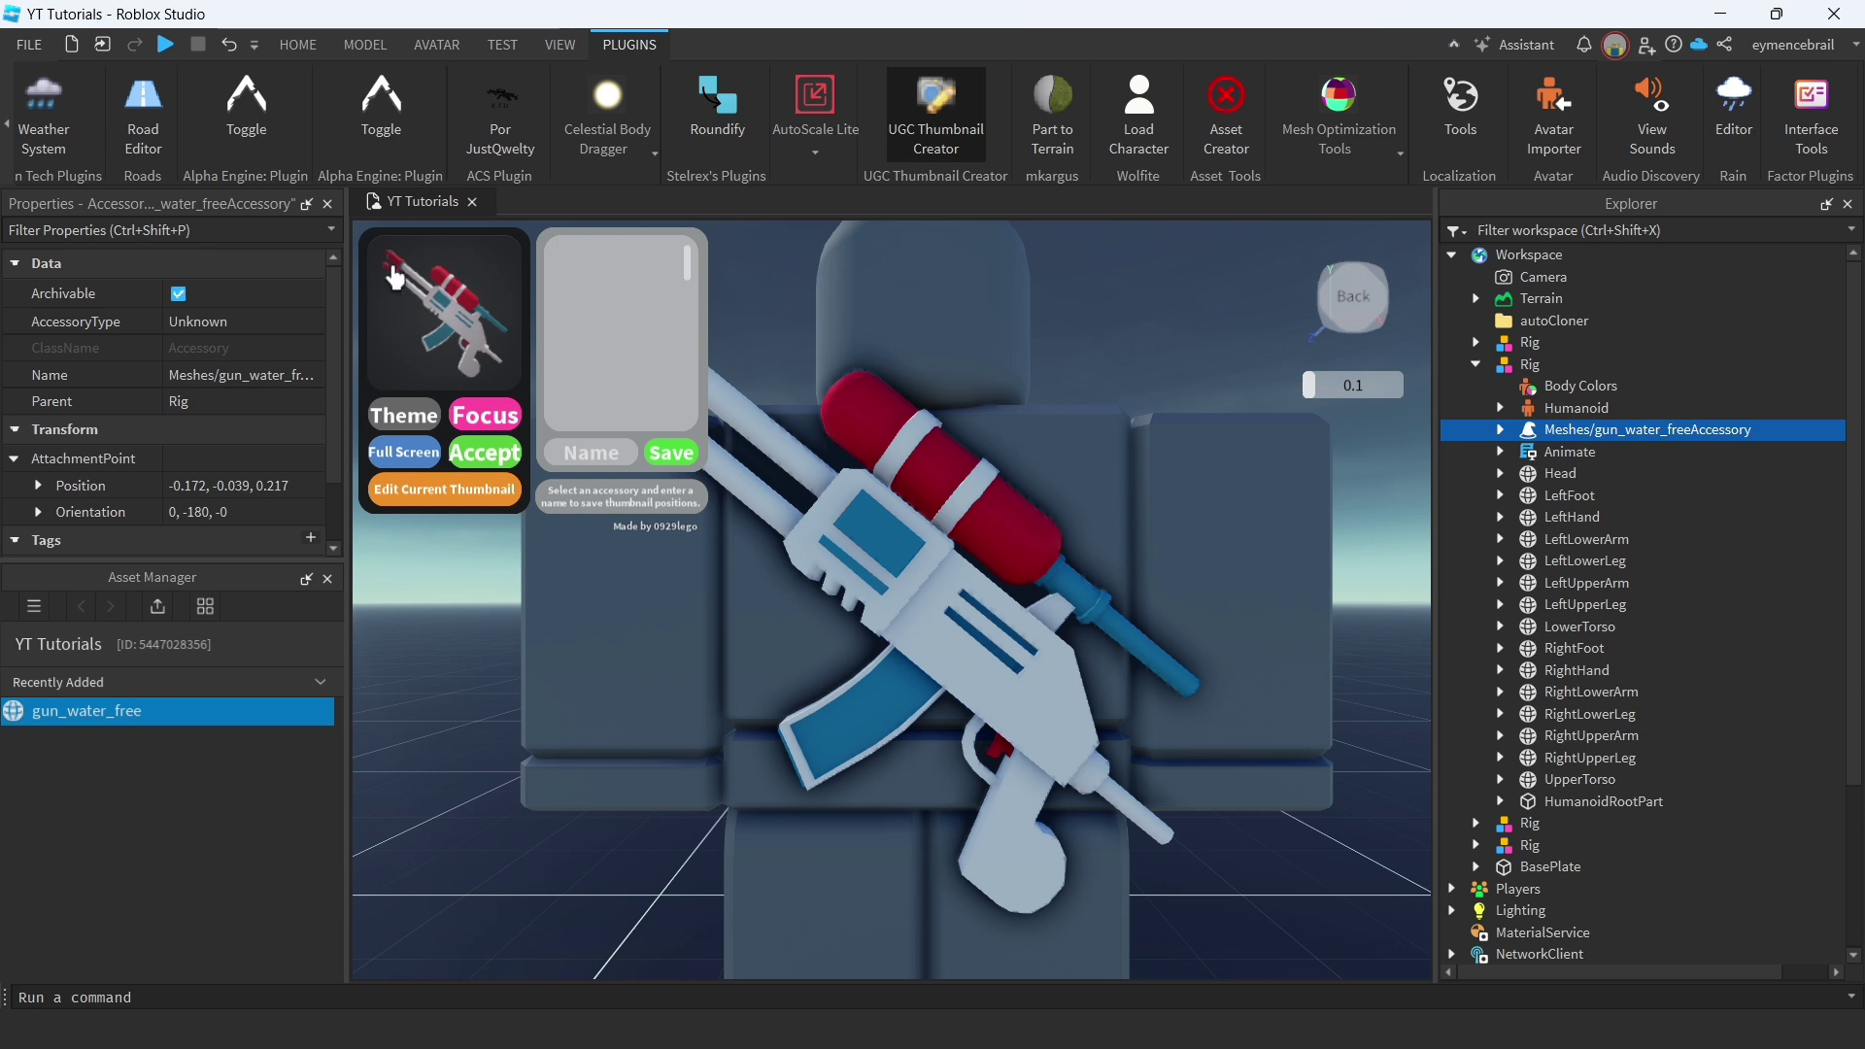
{"action": "left_click", "coordinate": [494, 467]}
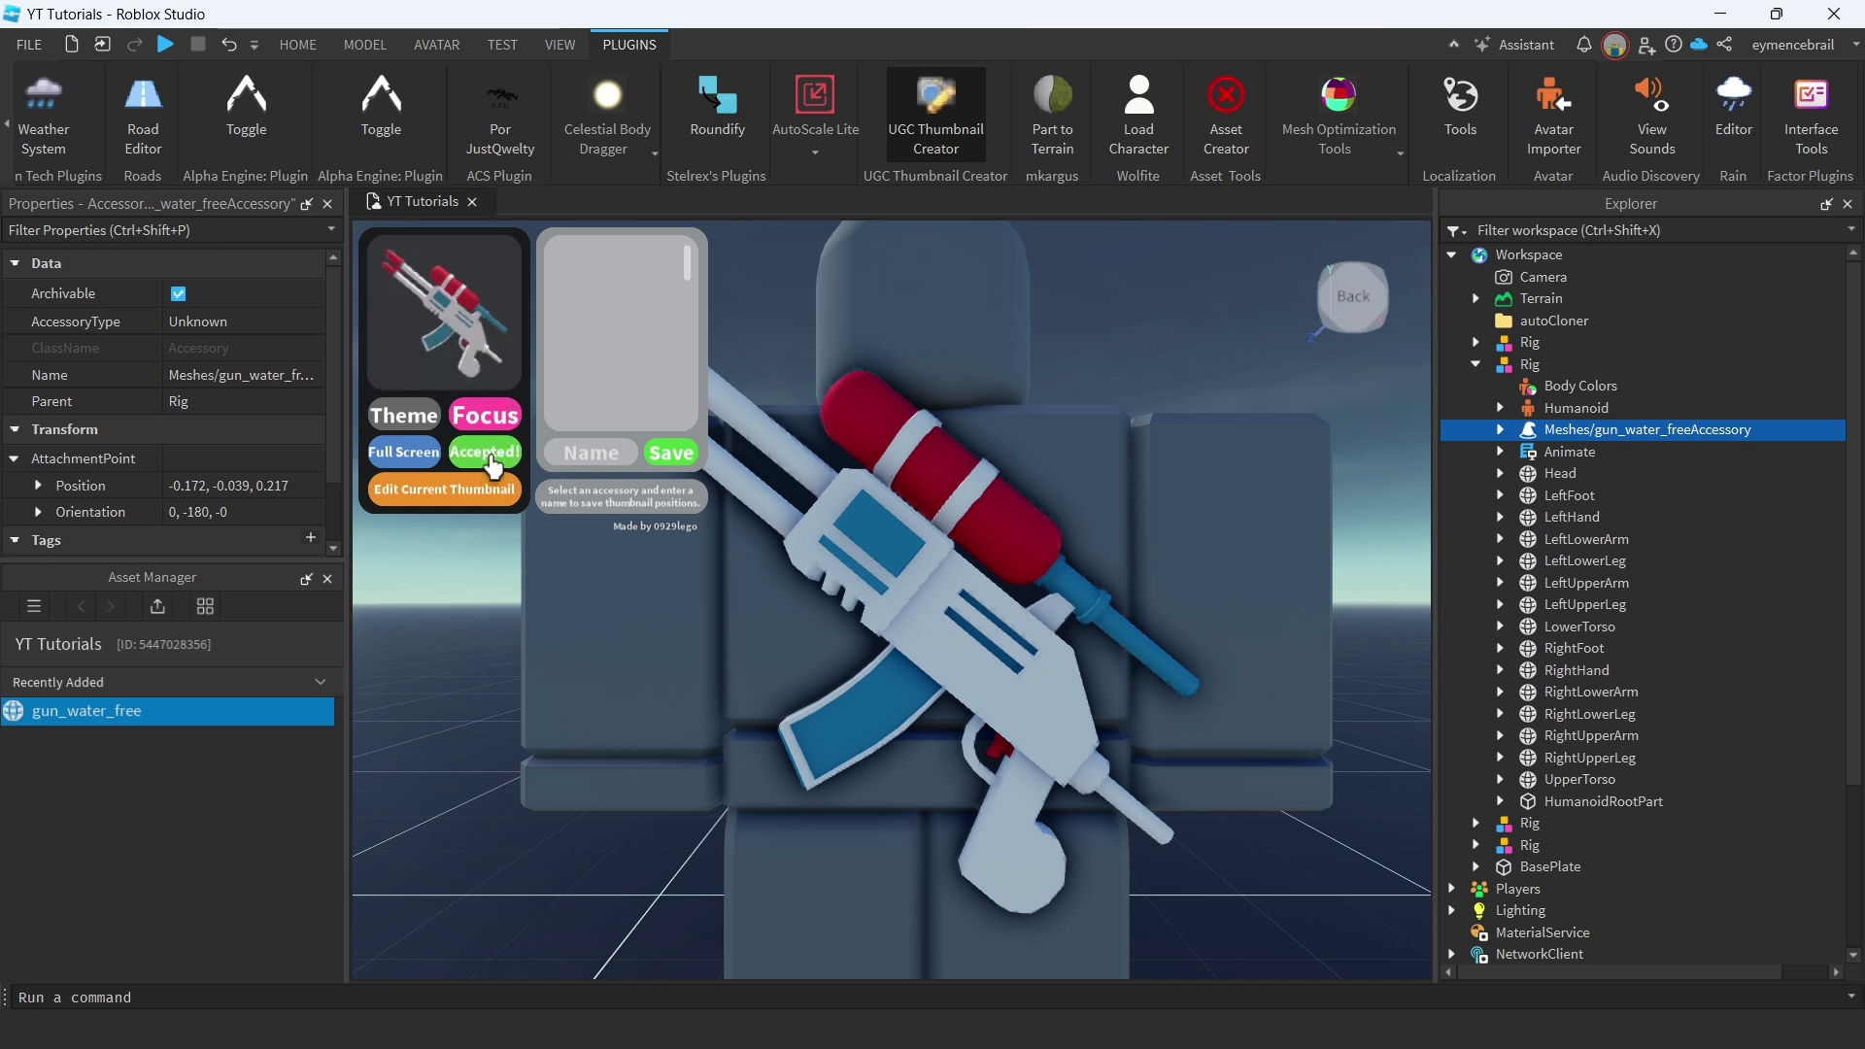
{"action": "right_click", "coordinate": [1547, 435]}
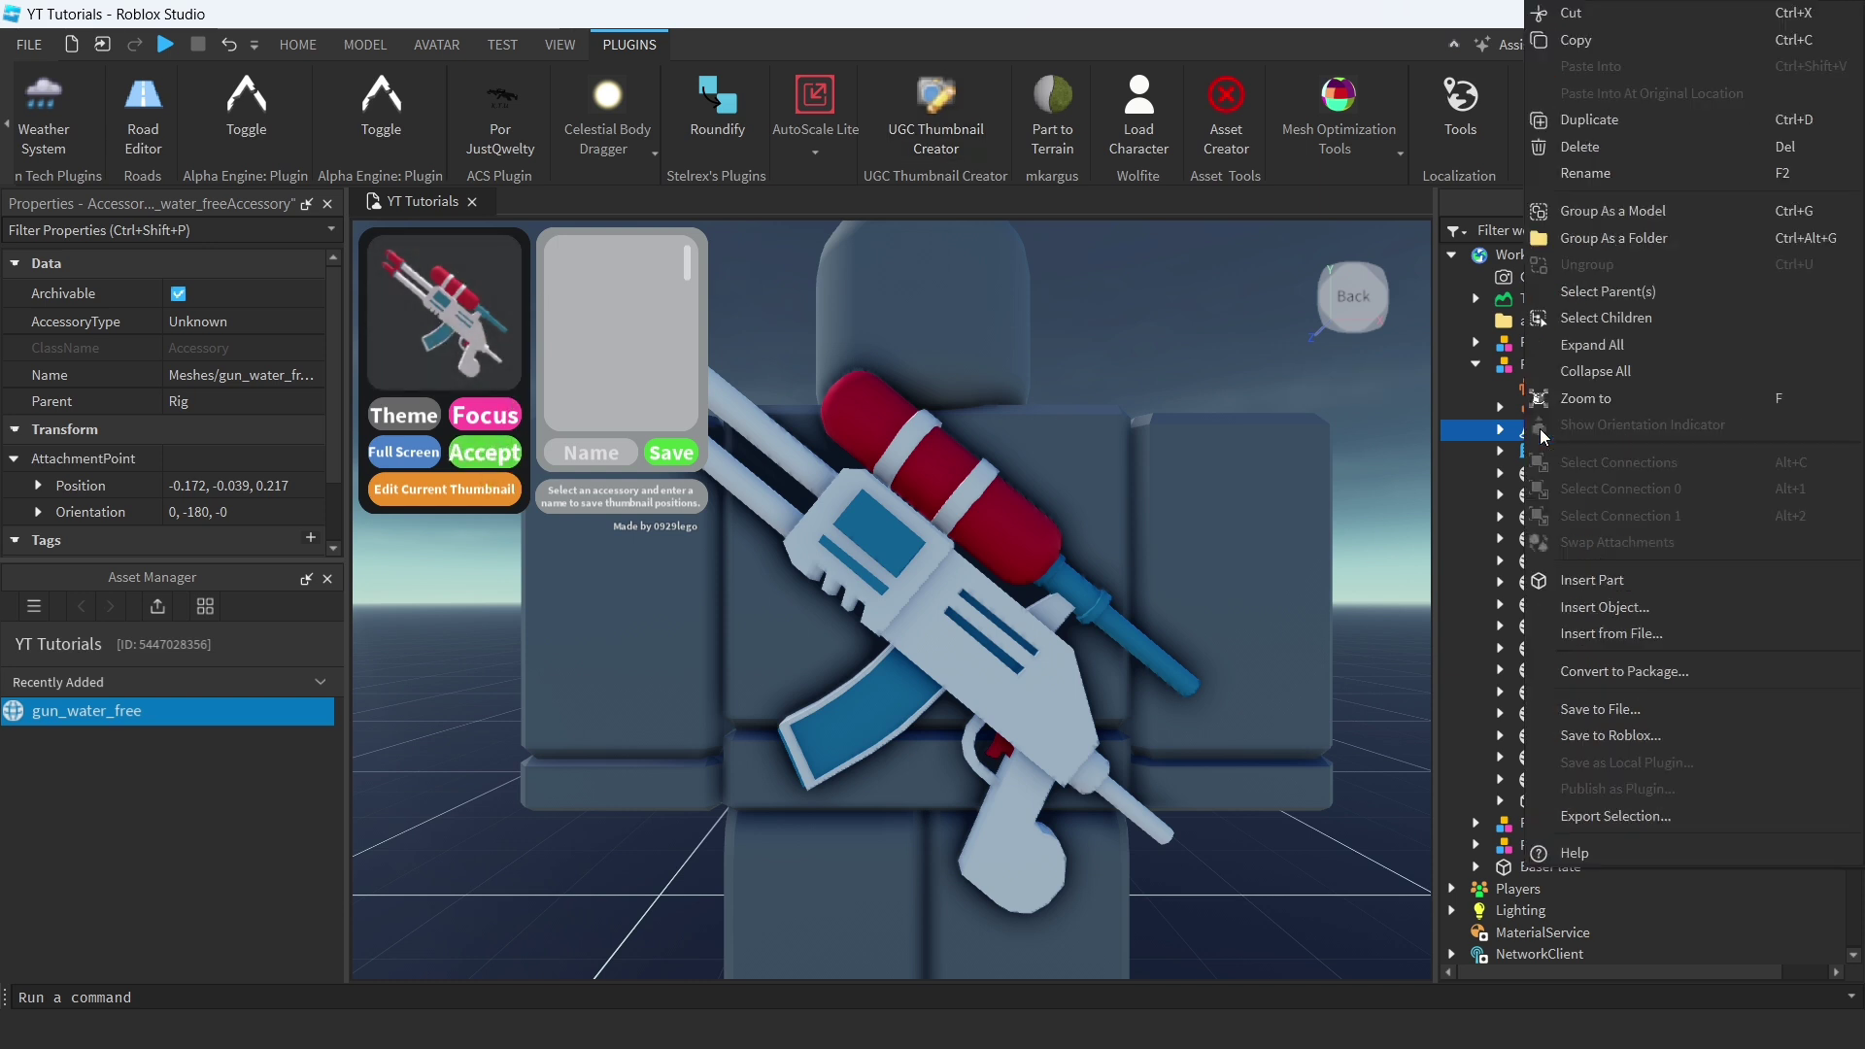
Start publishing the accessory with Title and Description set to 'Water Gun'.
{"action": "left_click", "coordinate": [1618, 735]}
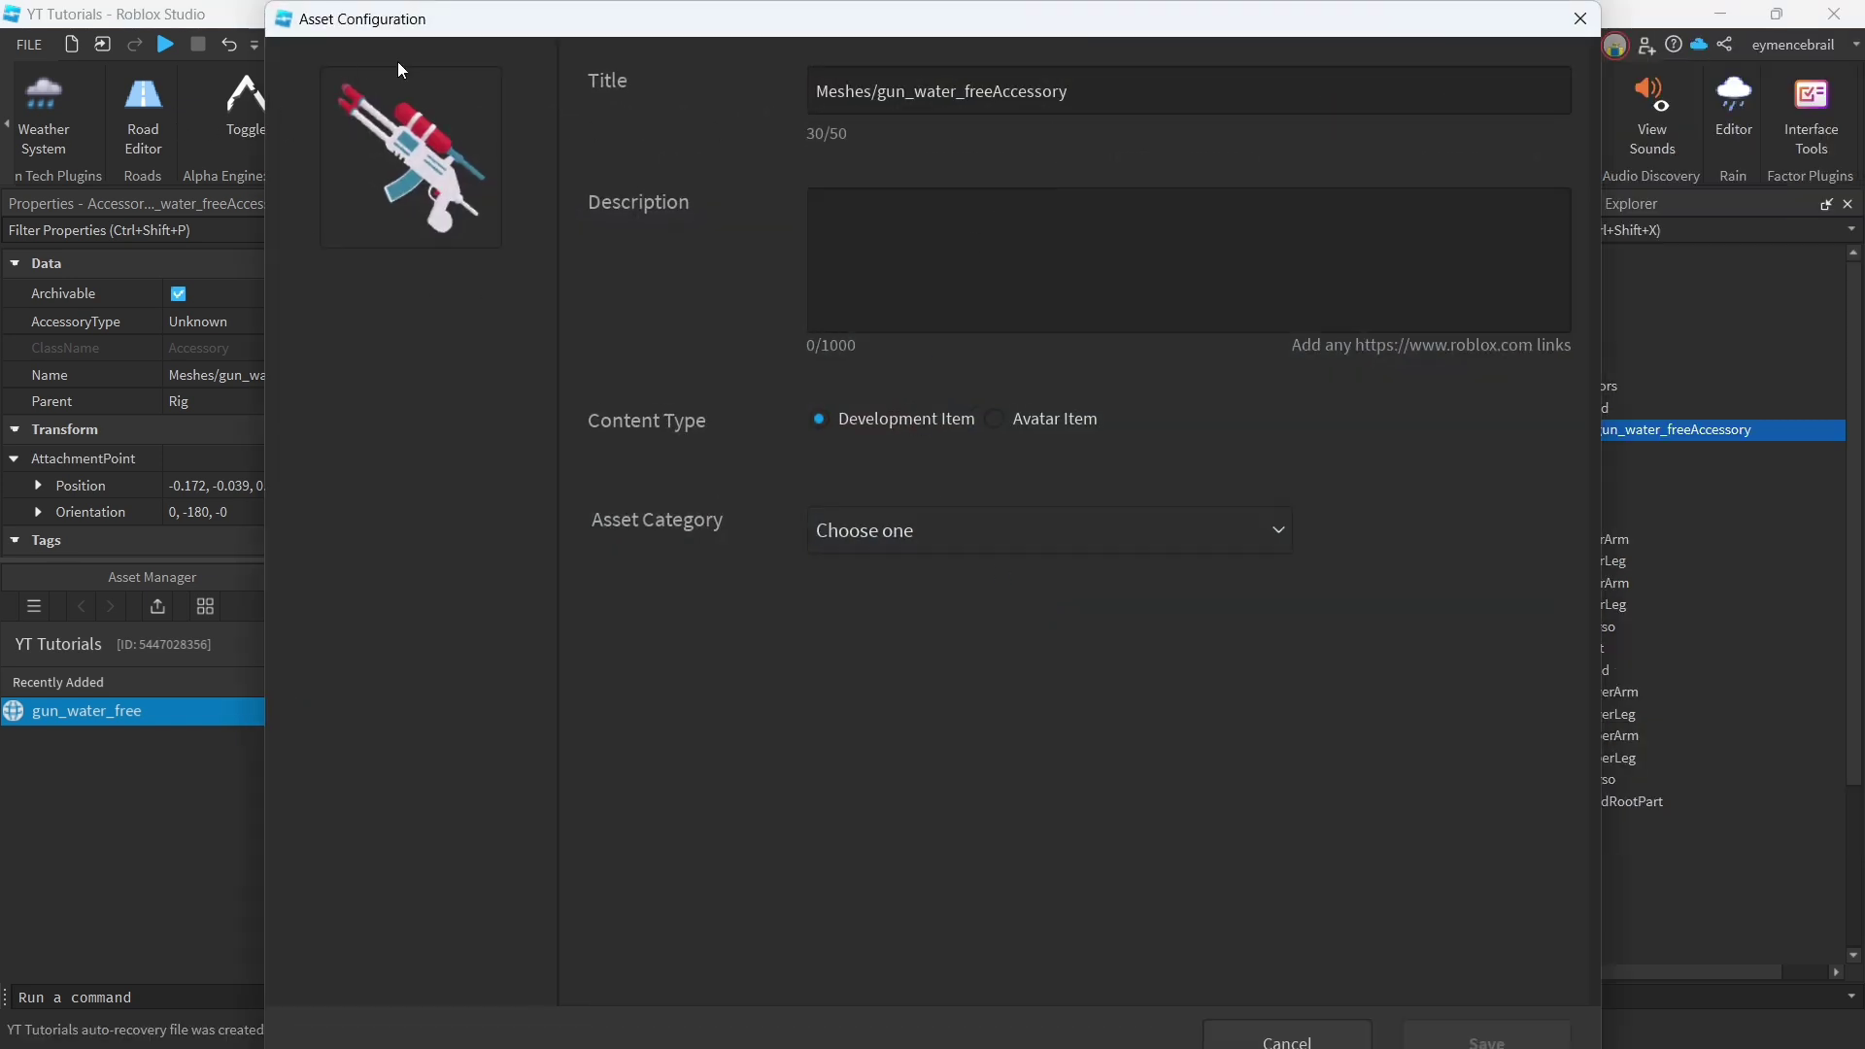
{"action": "triple_click", "coordinate": [1084, 100]}
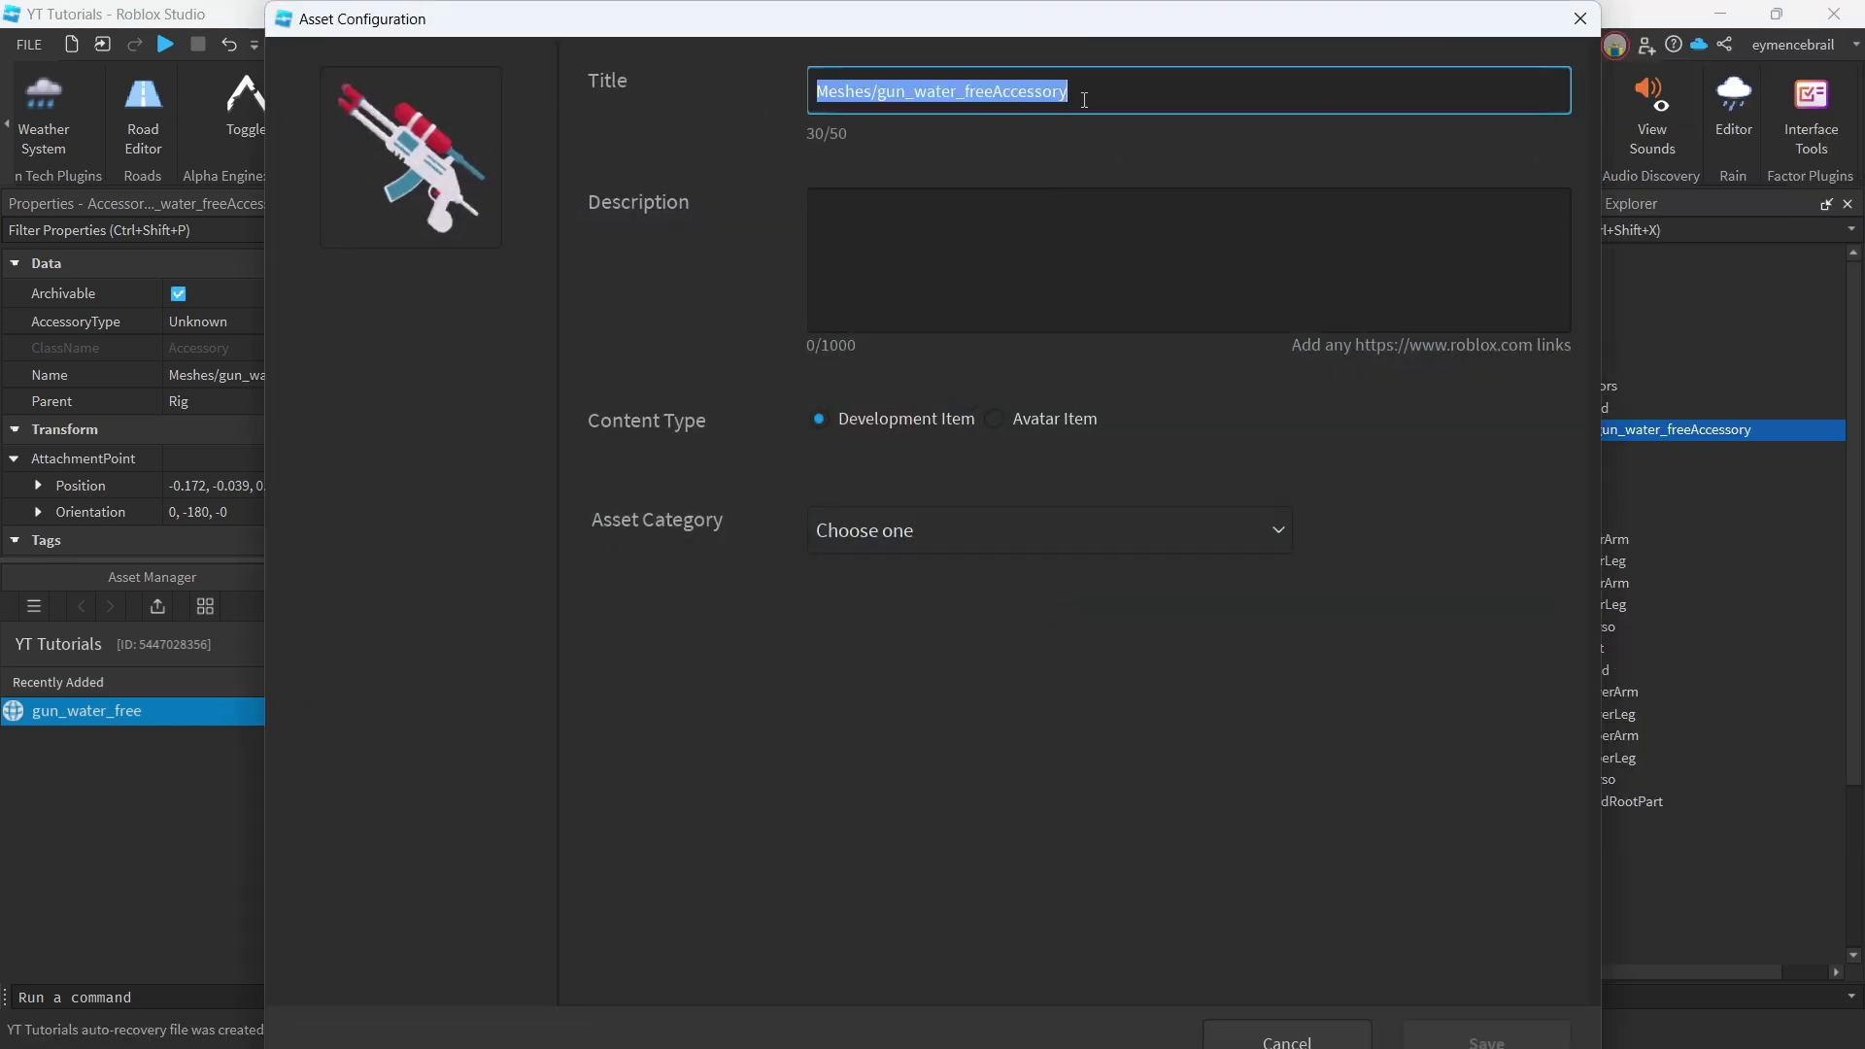
{"action": "type", "text": "Water Gun"}
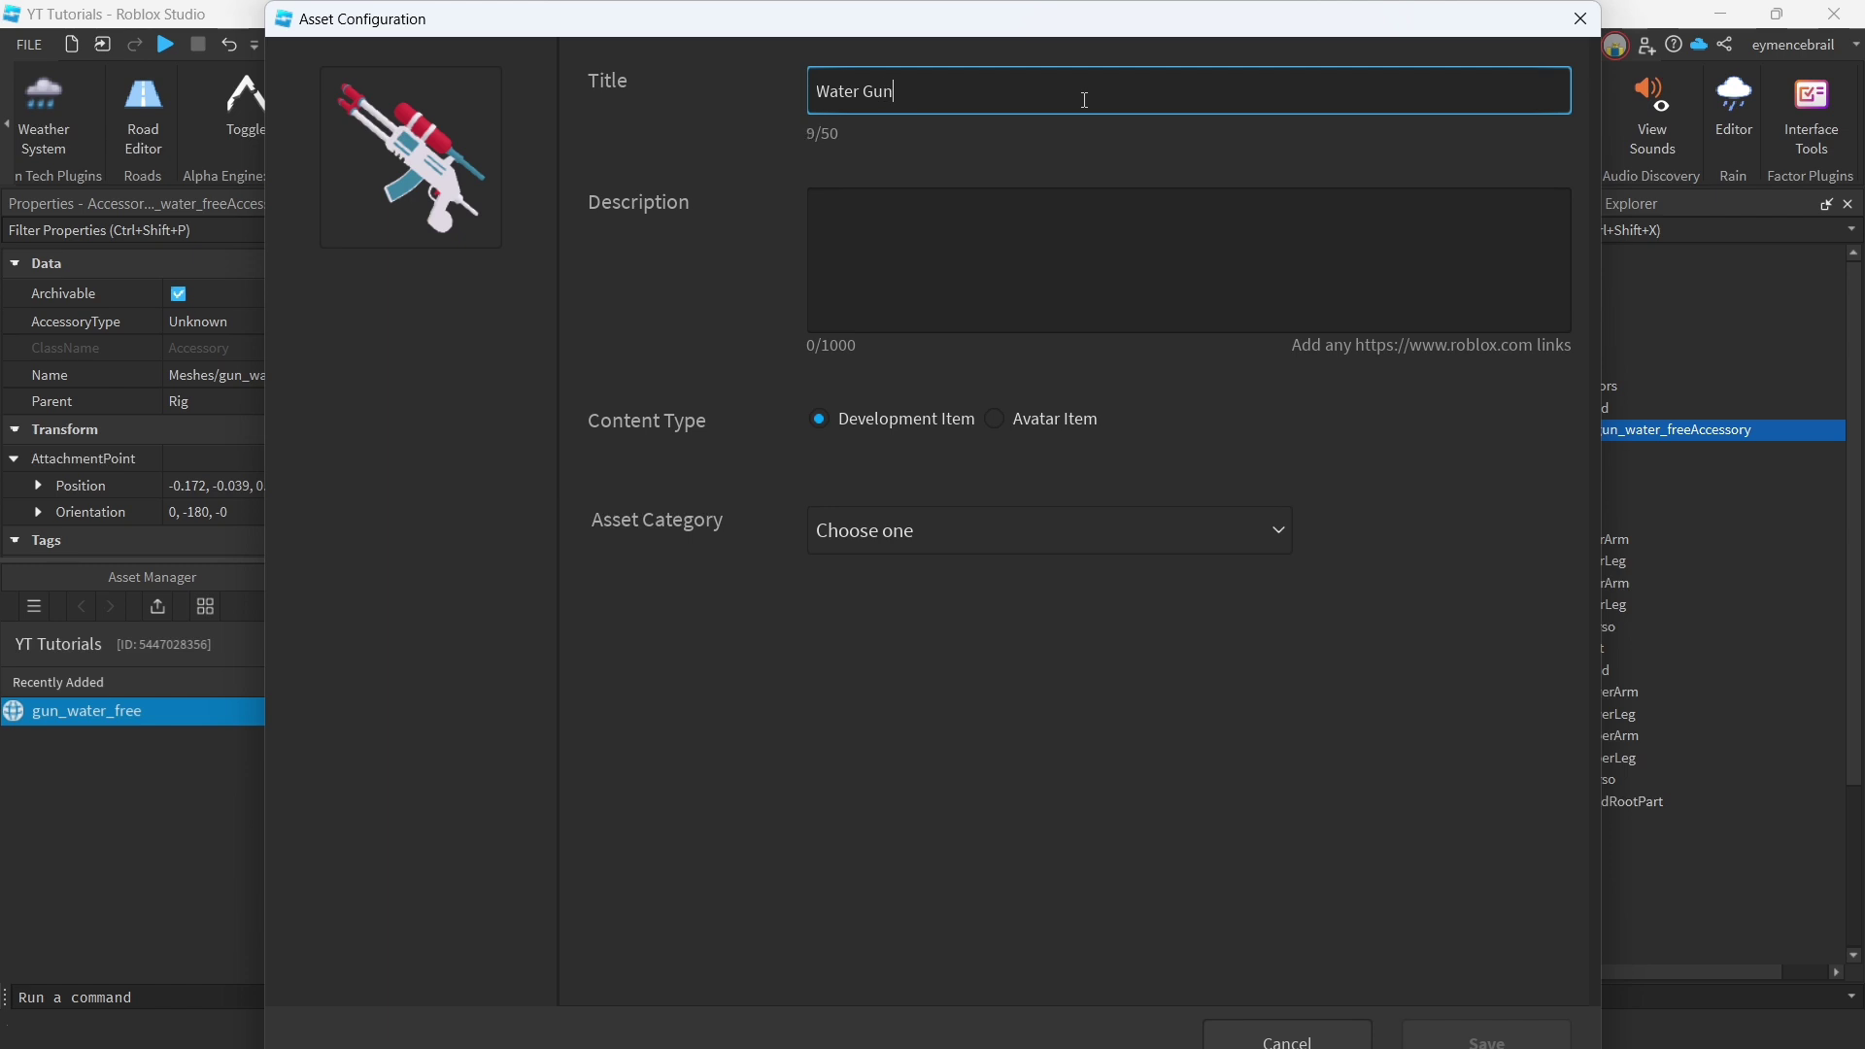
{"action": "left_click", "coordinate": [940, 295]}
{"action": "type", "text": "Water Gun"}
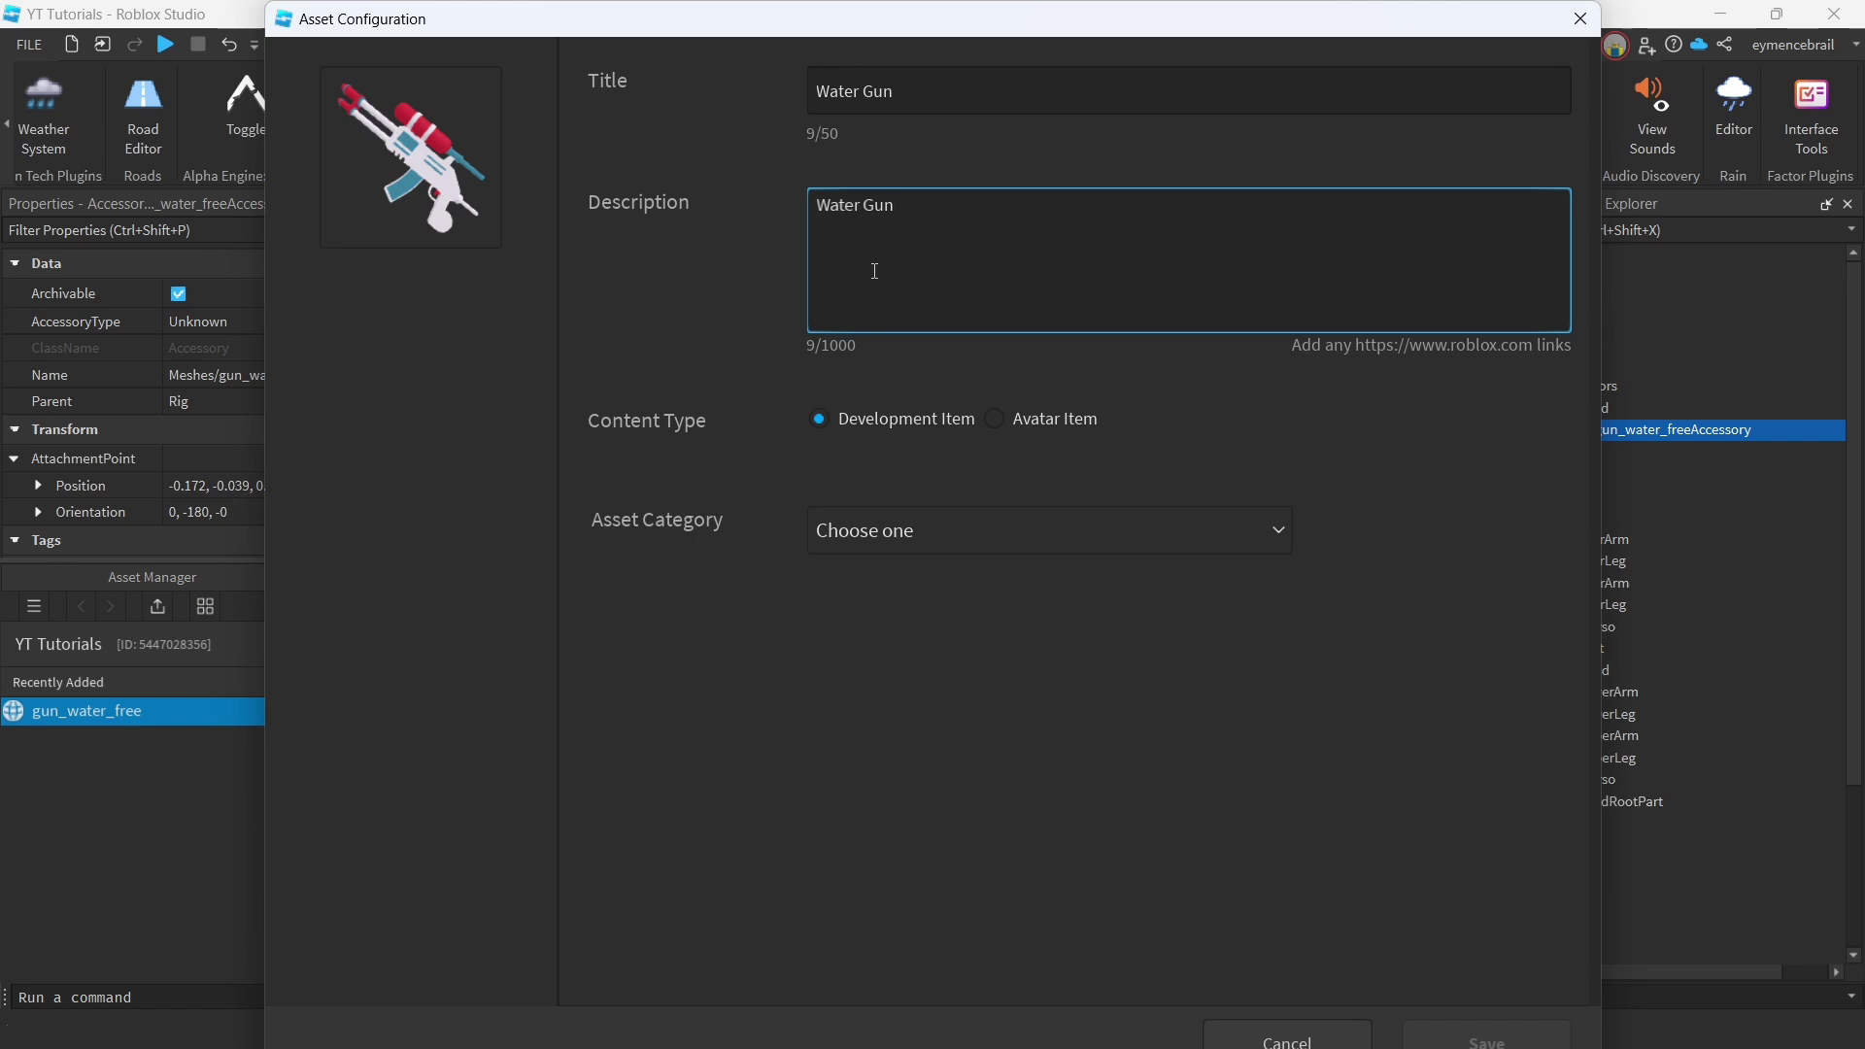
{"action": "left_click_drag", "start_coordinate": [932, 216], "coordinate": [761, 182]}
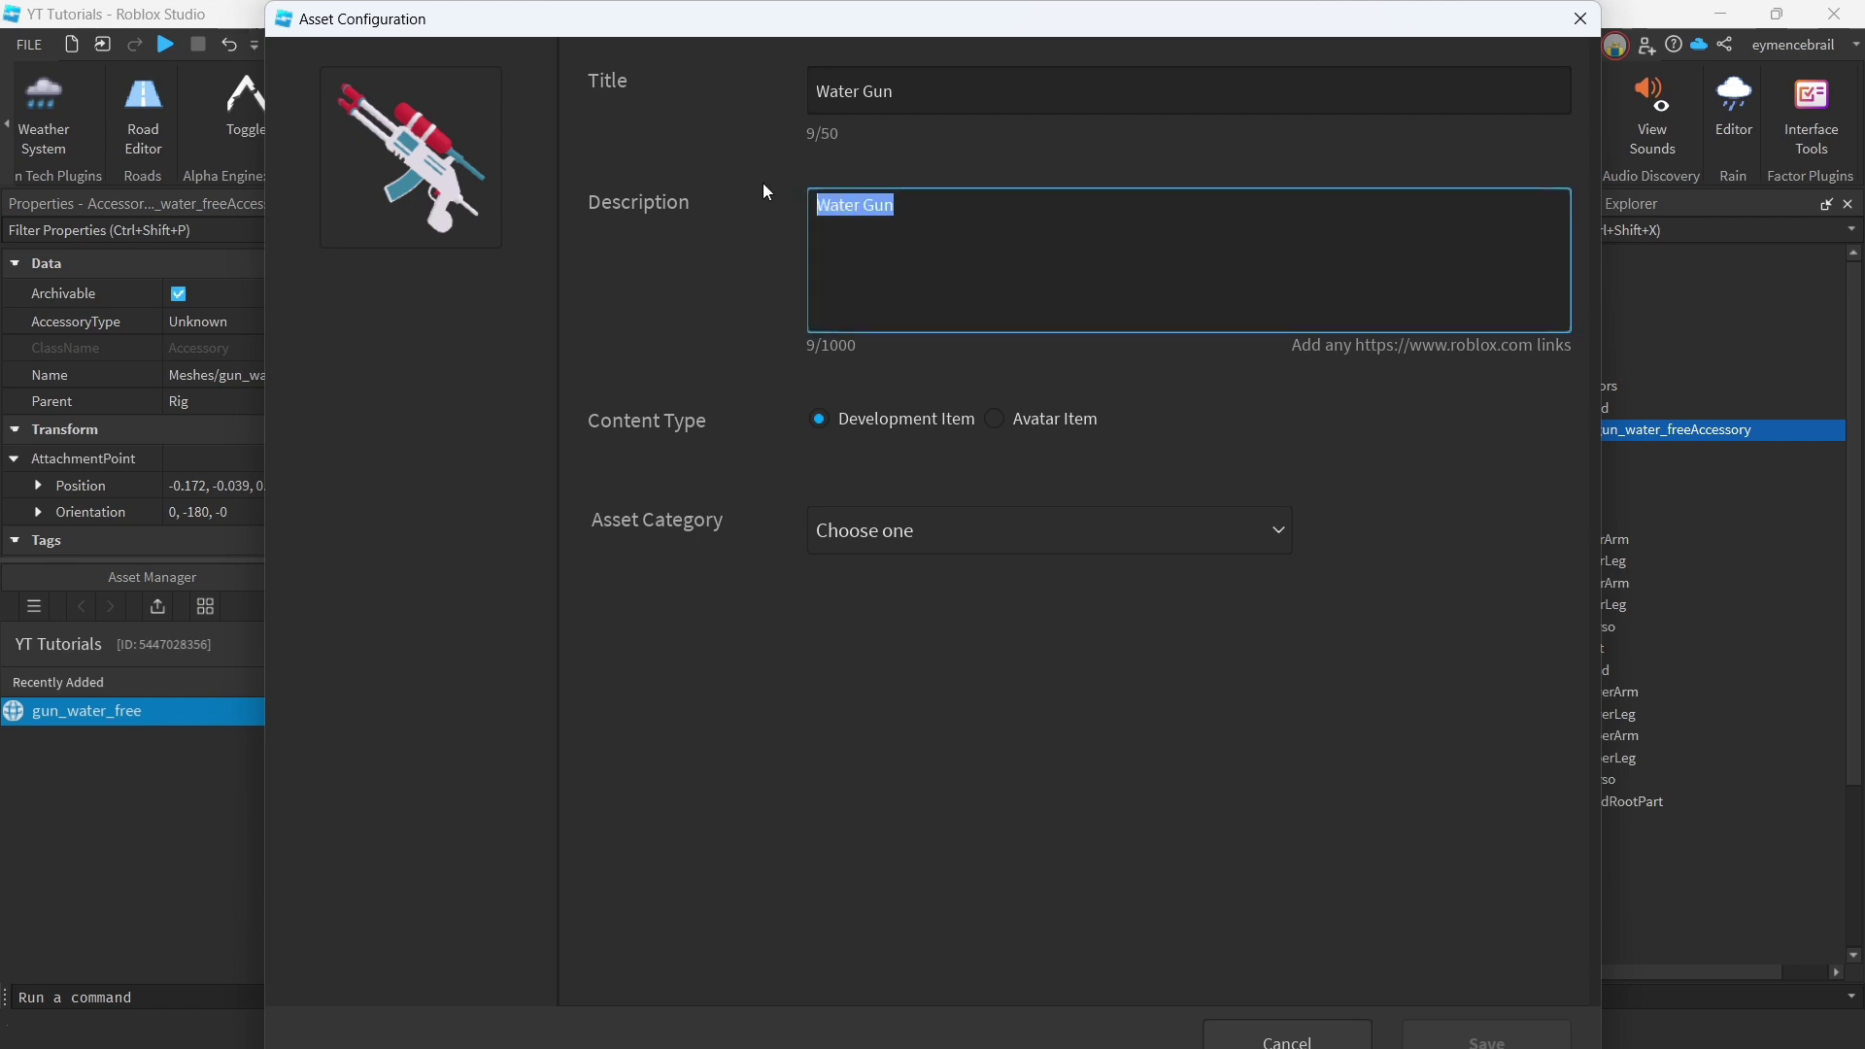
{"action": "left_click", "coordinate": [965, 100]}
{"action": "left_click", "coordinate": [1028, 253]}
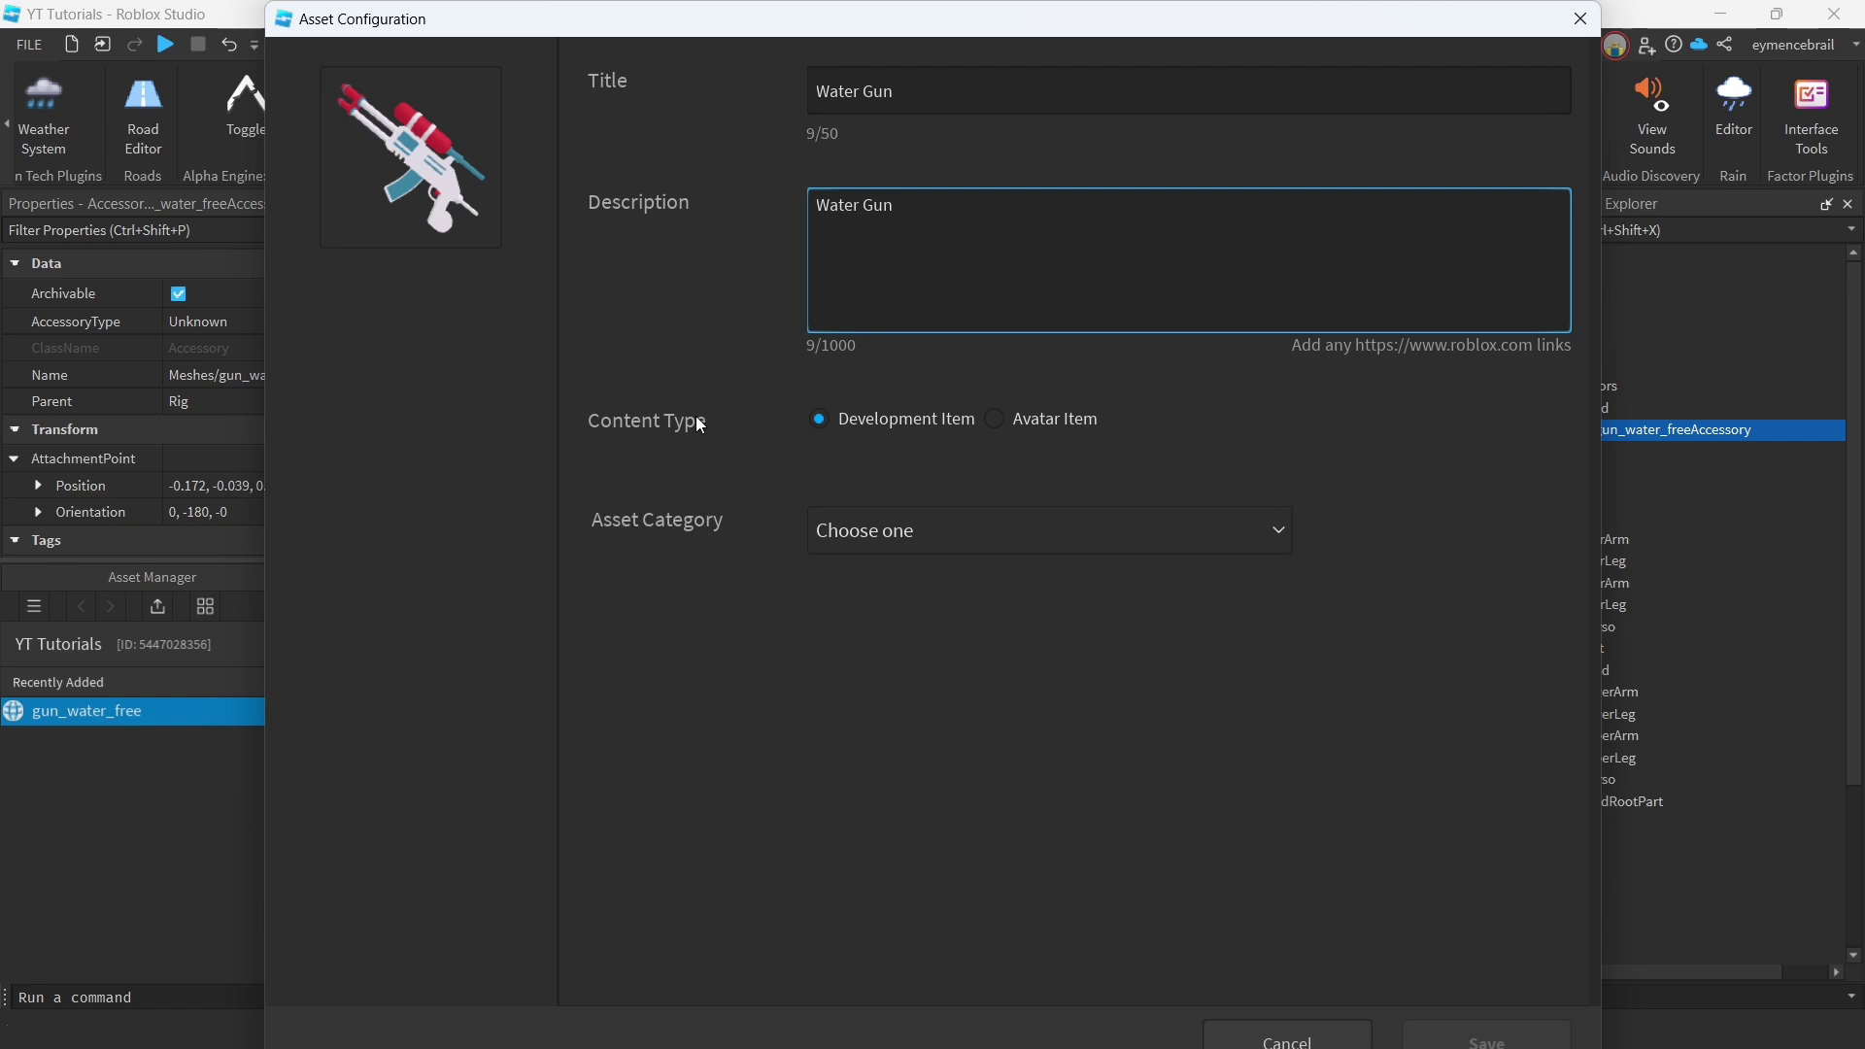
Make the upload an Avatar Item and browse the Asset Category list.
{"action": "left_click", "coordinate": [994, 420]}
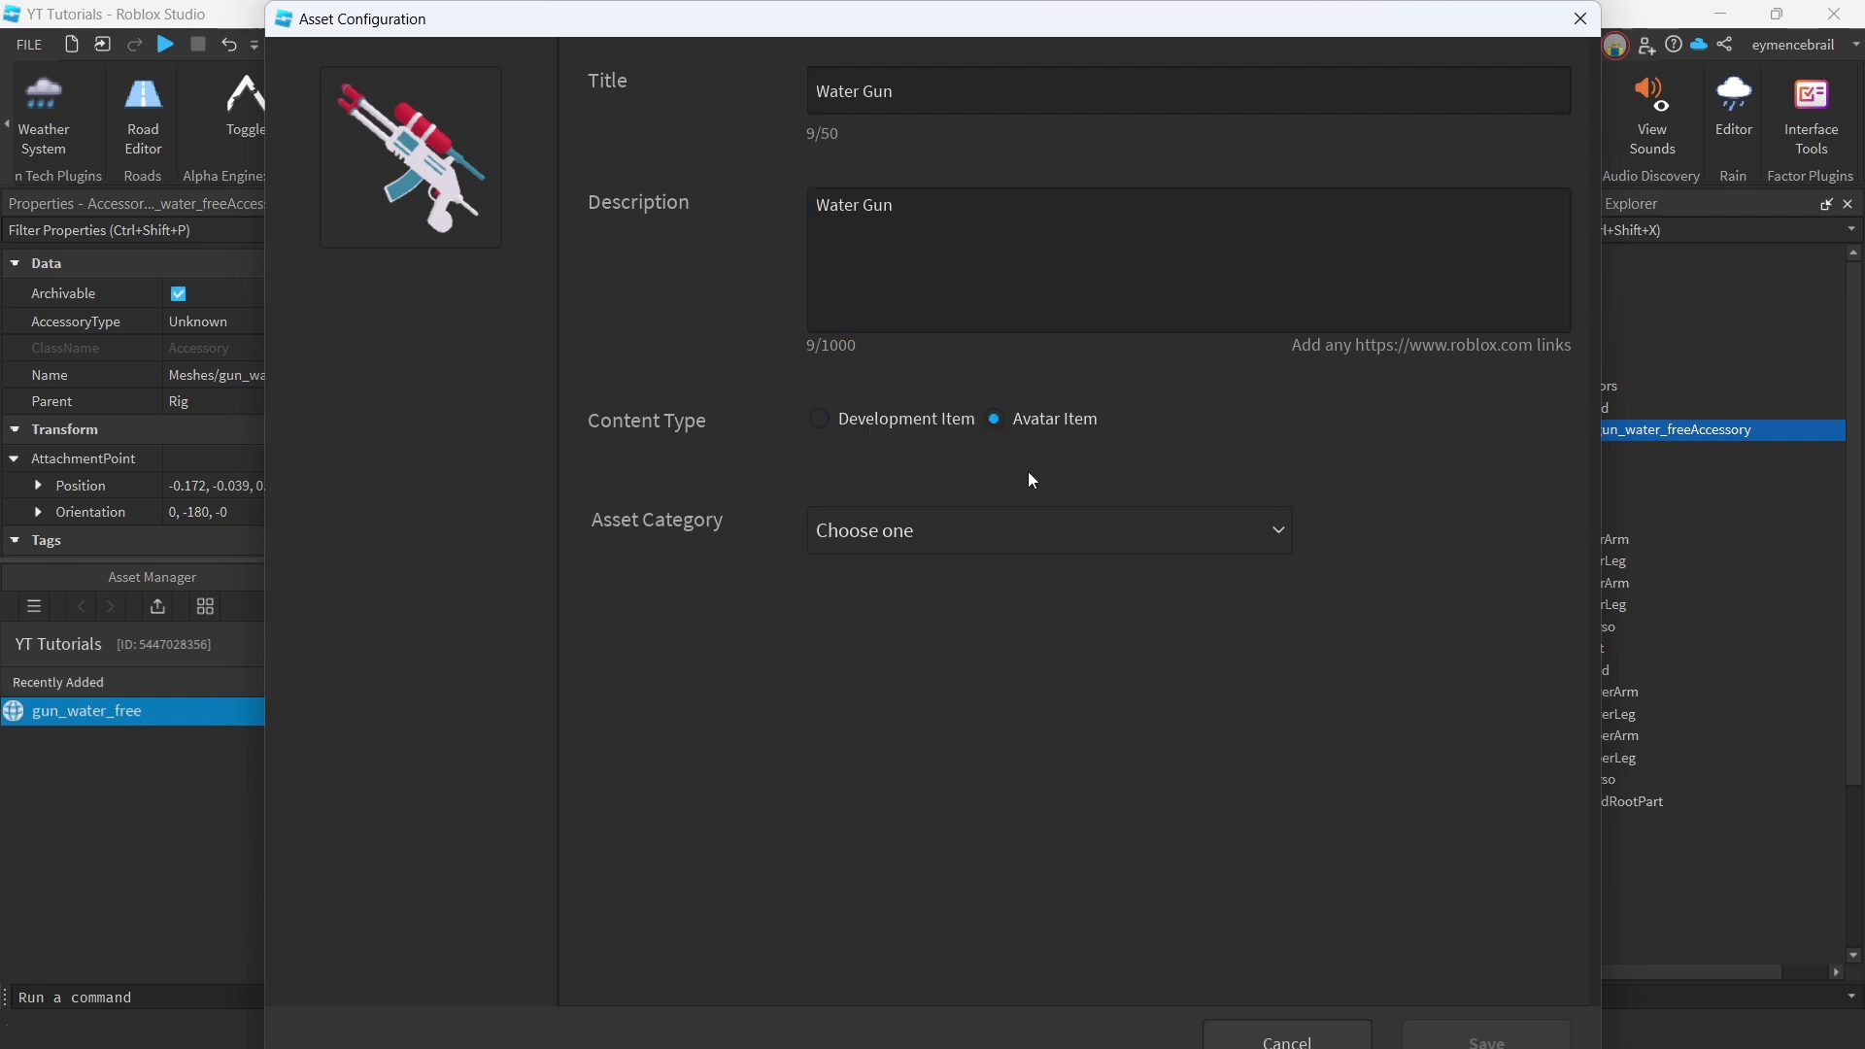
{"action": "left_click", "coordinate": [980, 533]}
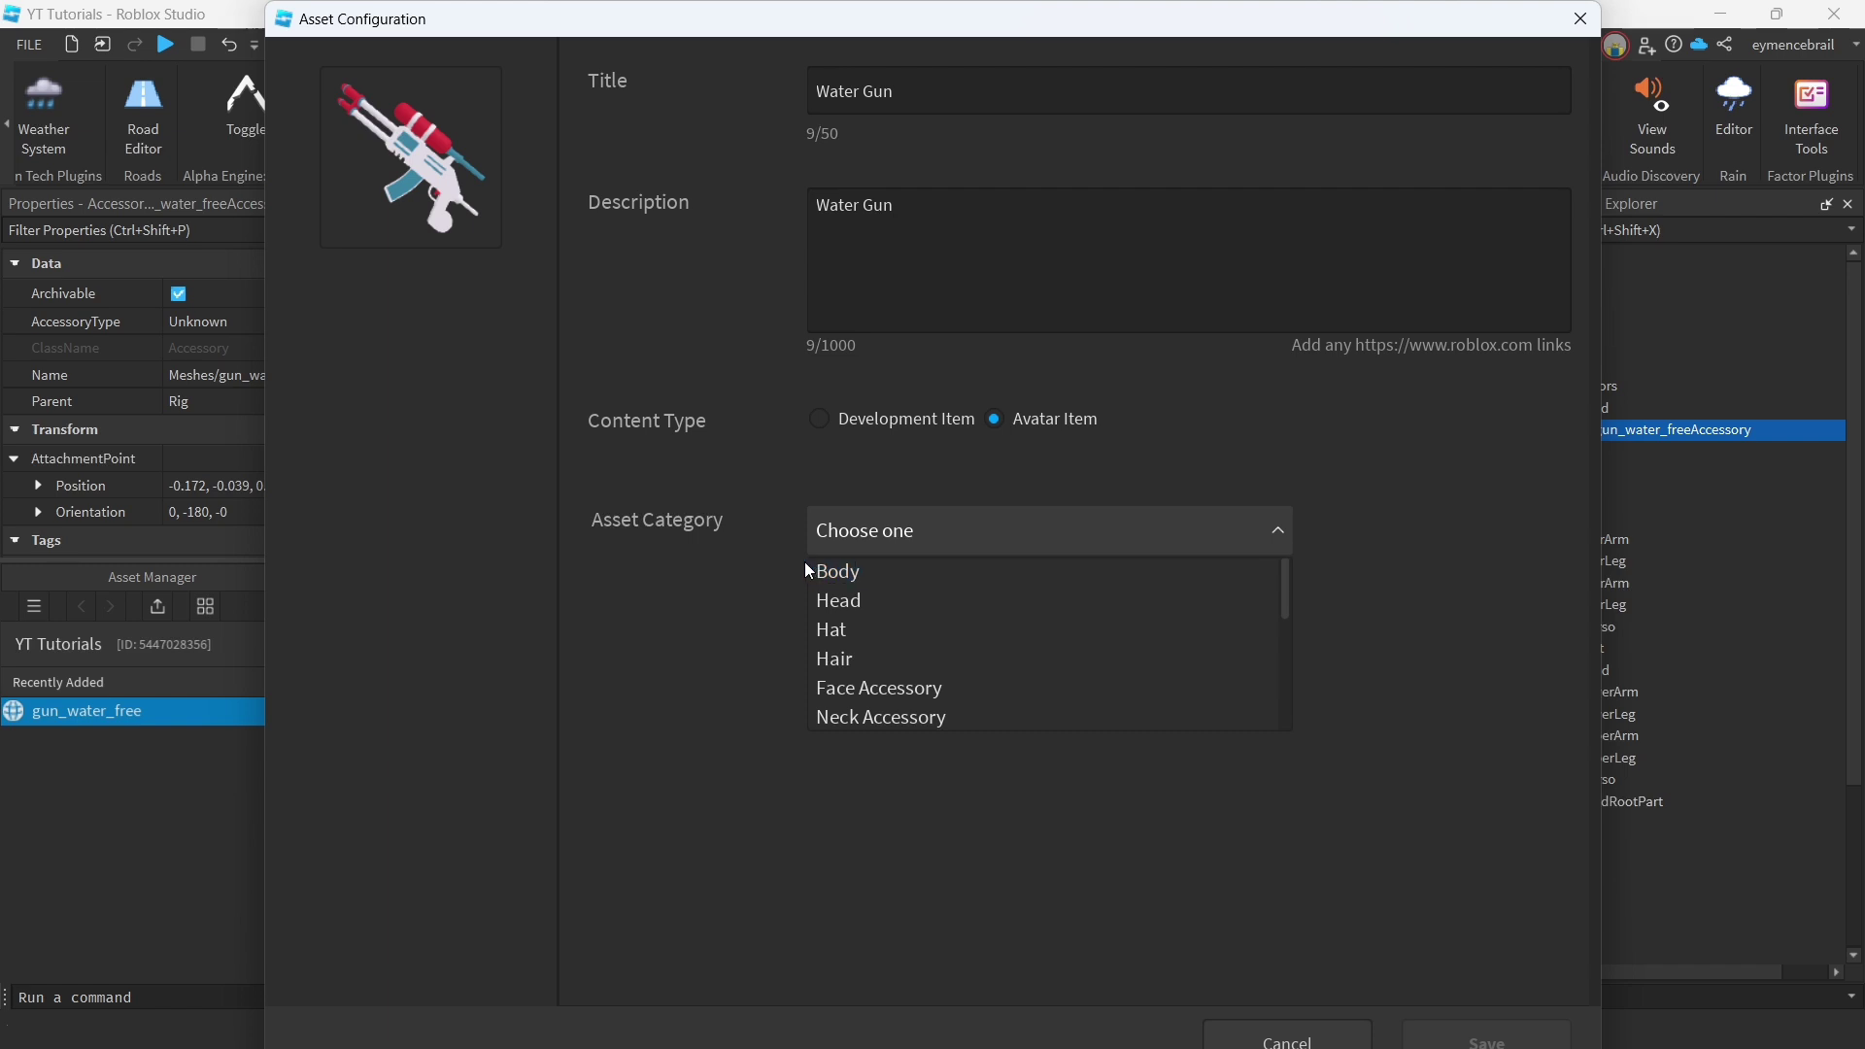
{"action": "scroll", "coordinate": [882, 645], "scroll_direction": "down", "scroll_amount": 4}
{"action": "scroll", "coordinate": [882, 645], "scroll_direction": "up", "scroll_amount": 2}
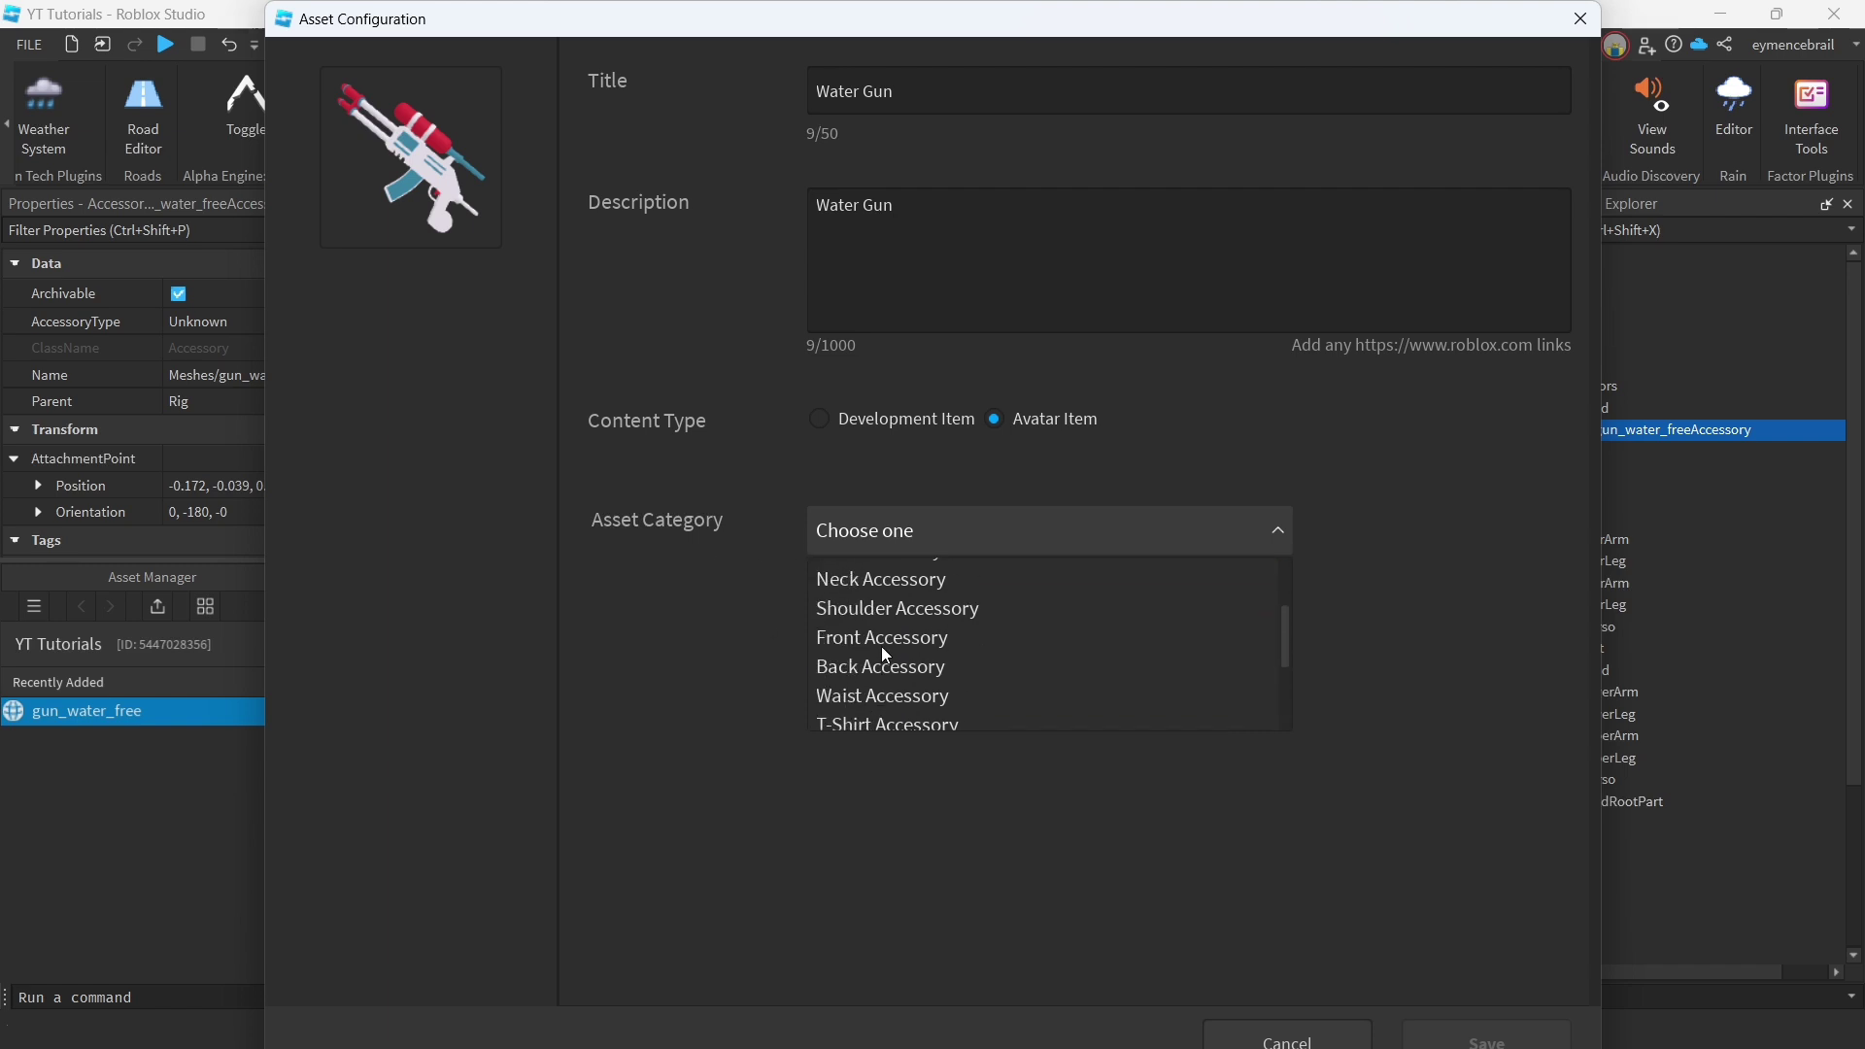
{"action": "scroll", "coordinate": [884, 654], "scroll_direction": "up", "scroll_amount": 2}
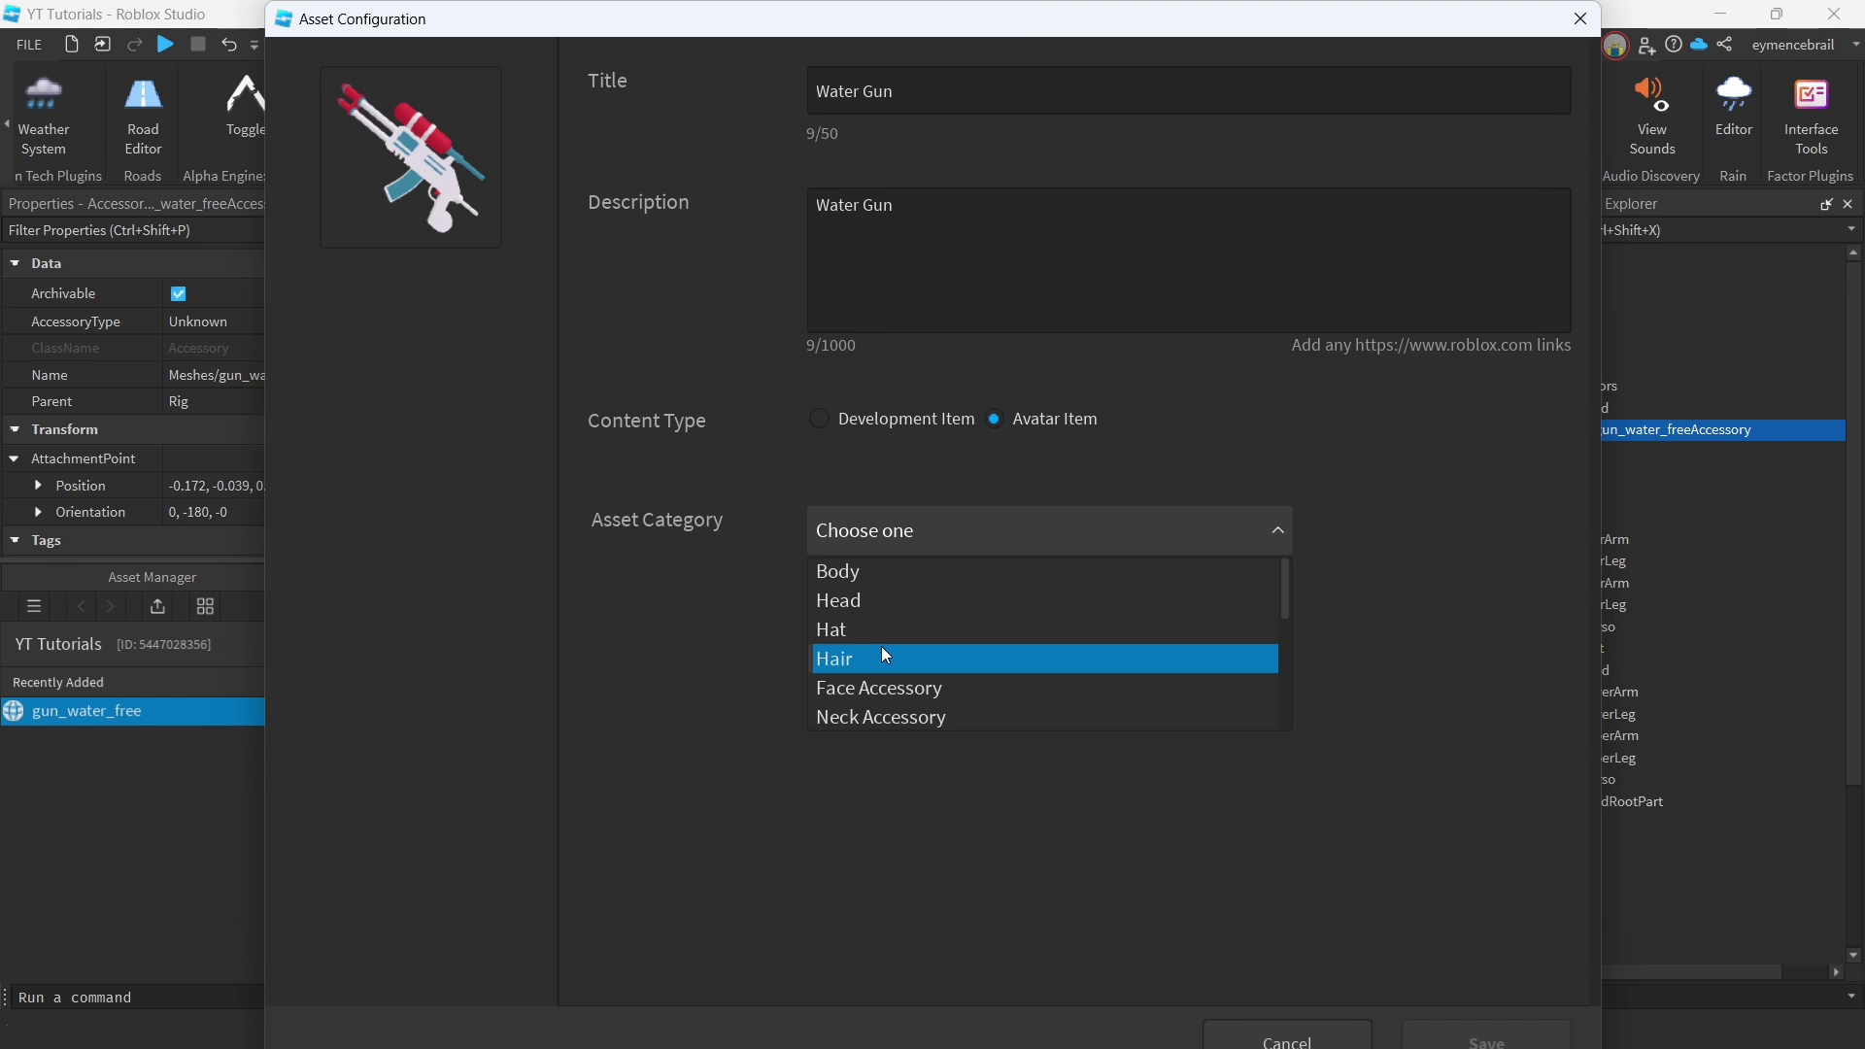
{"action": "scroll", "coordinate": [884, 649], "scroll_direction": "down", "scroll_amount": 2}
Set the category to Back Accessory and the creator to the studio group.
{"action": "left_click", "coordinate": [848, 627]}
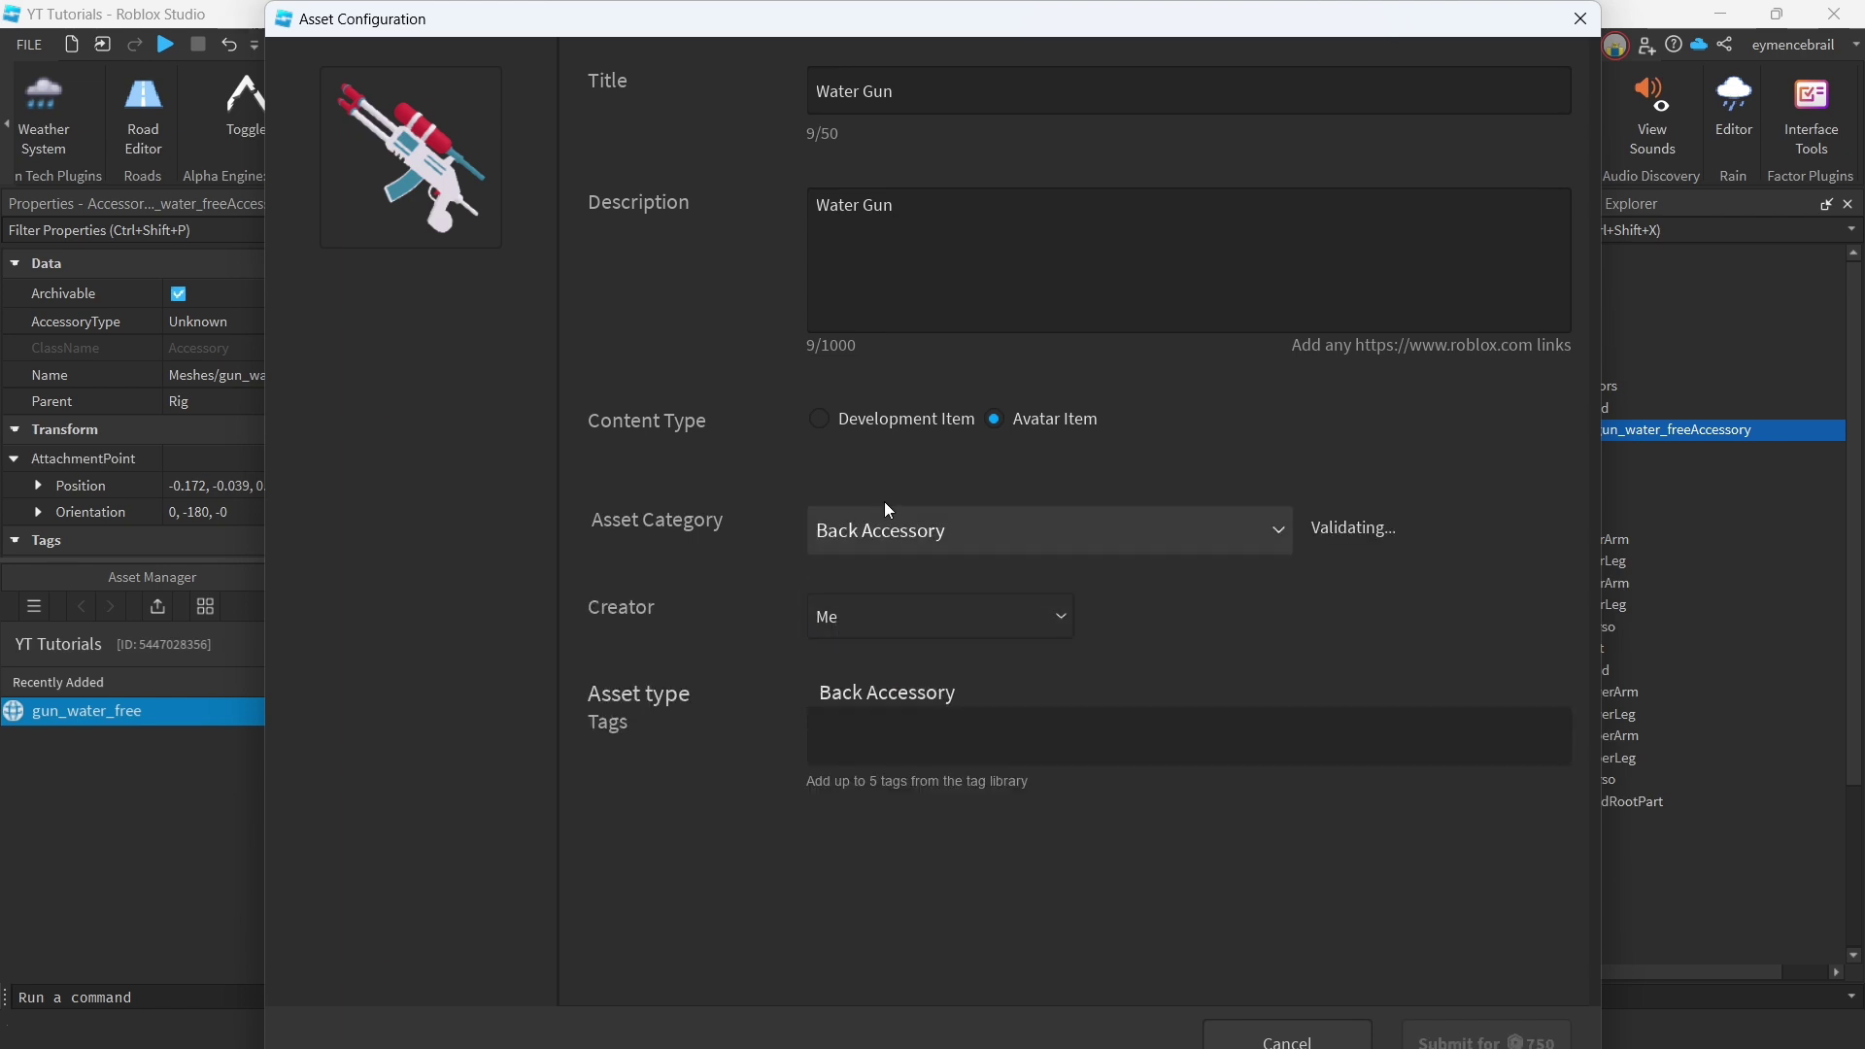
{"action": "left_click", "coordinate": [853, 616]}
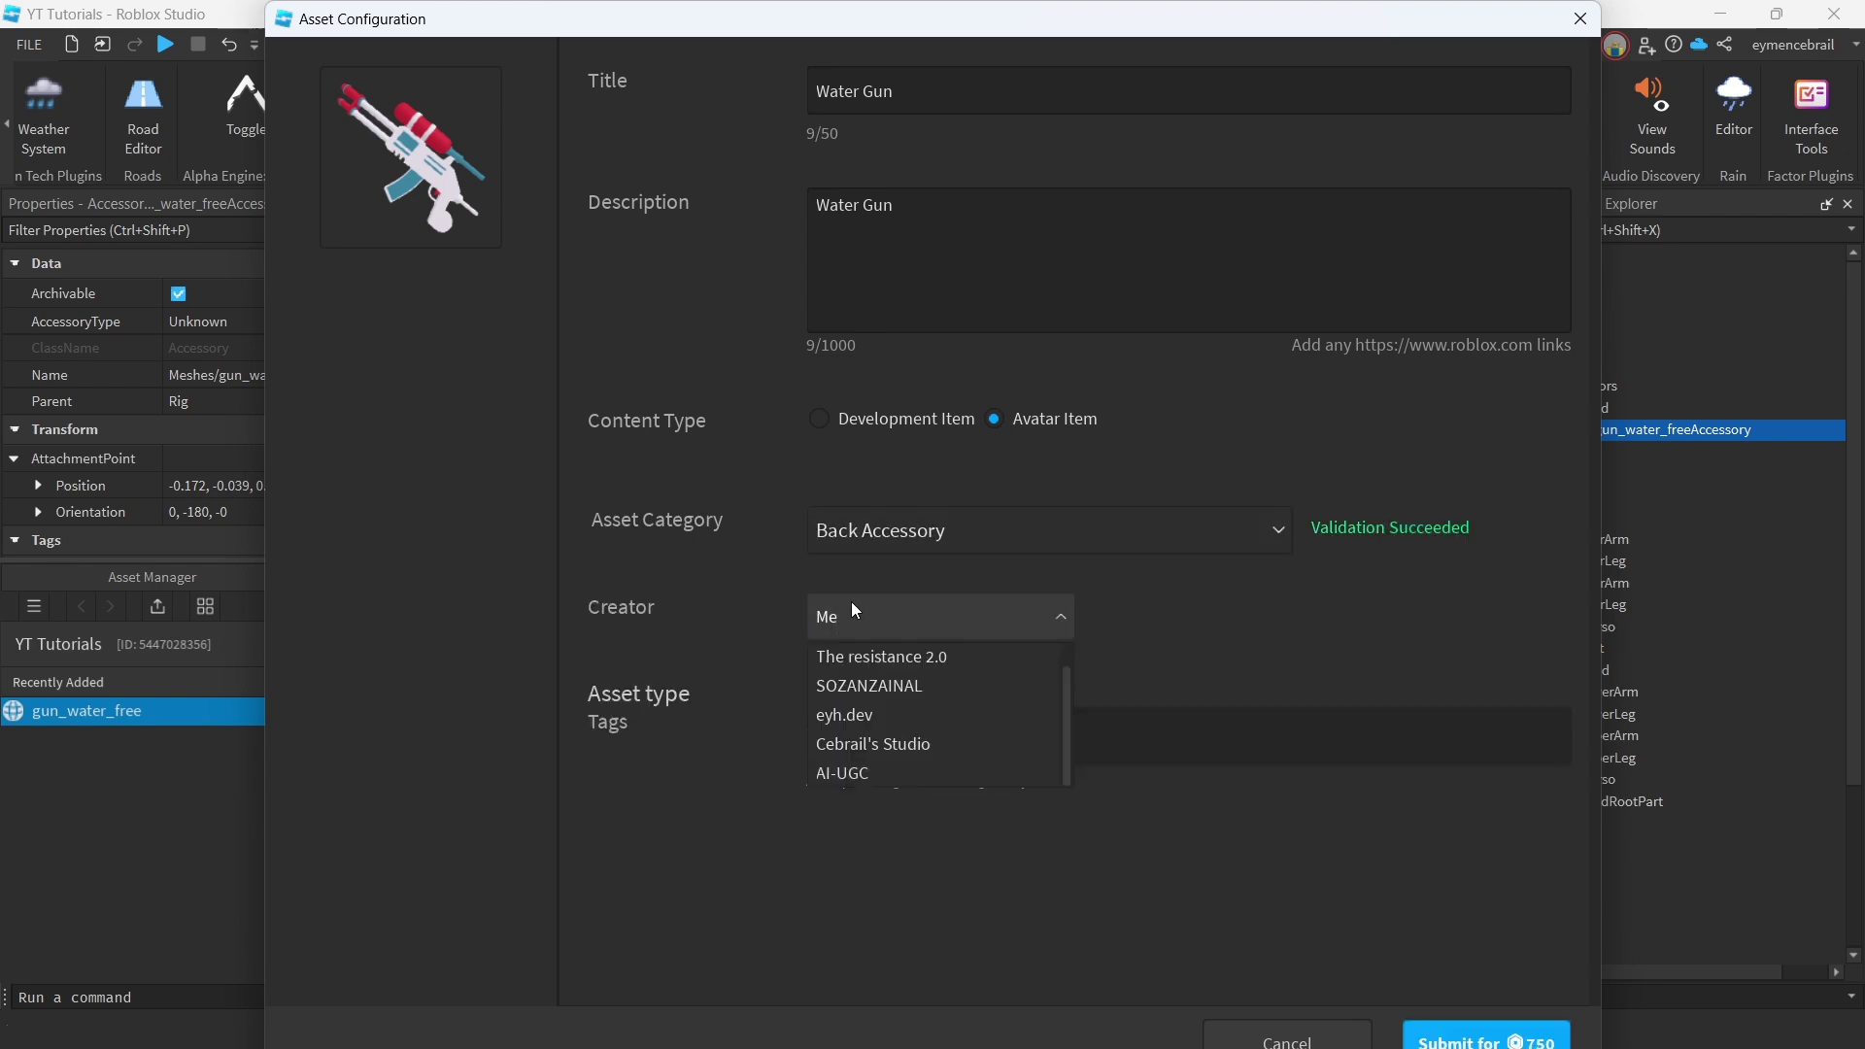
{"action": "left_click", "coordinate": [835, 748]}
Add the tags Back, Back Accessory, Backpack, Gun and Fighting.
{"action": "left_click", "coordinate": [931, 731]}
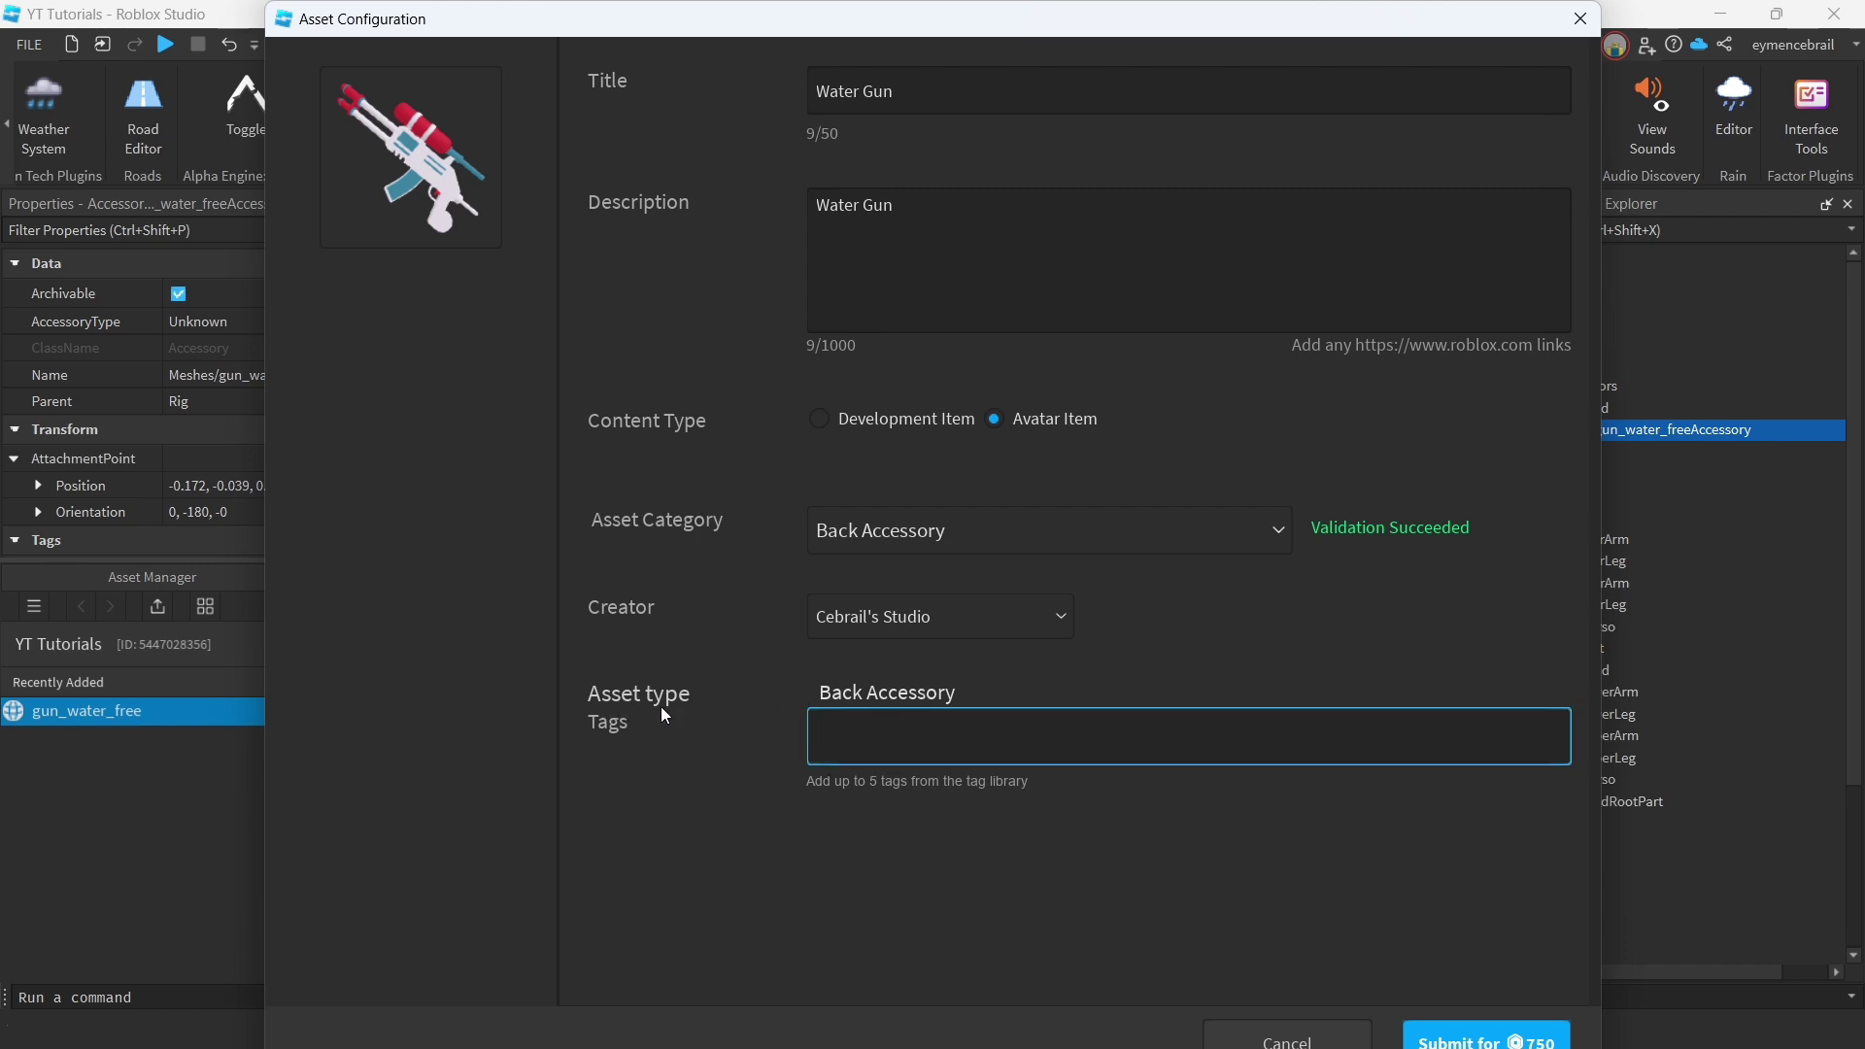
{"action": "type", "text": "Back"}
{"action": "left_click", "coordinate": [951, 787]}
{"action": "type", "text": "Back"}
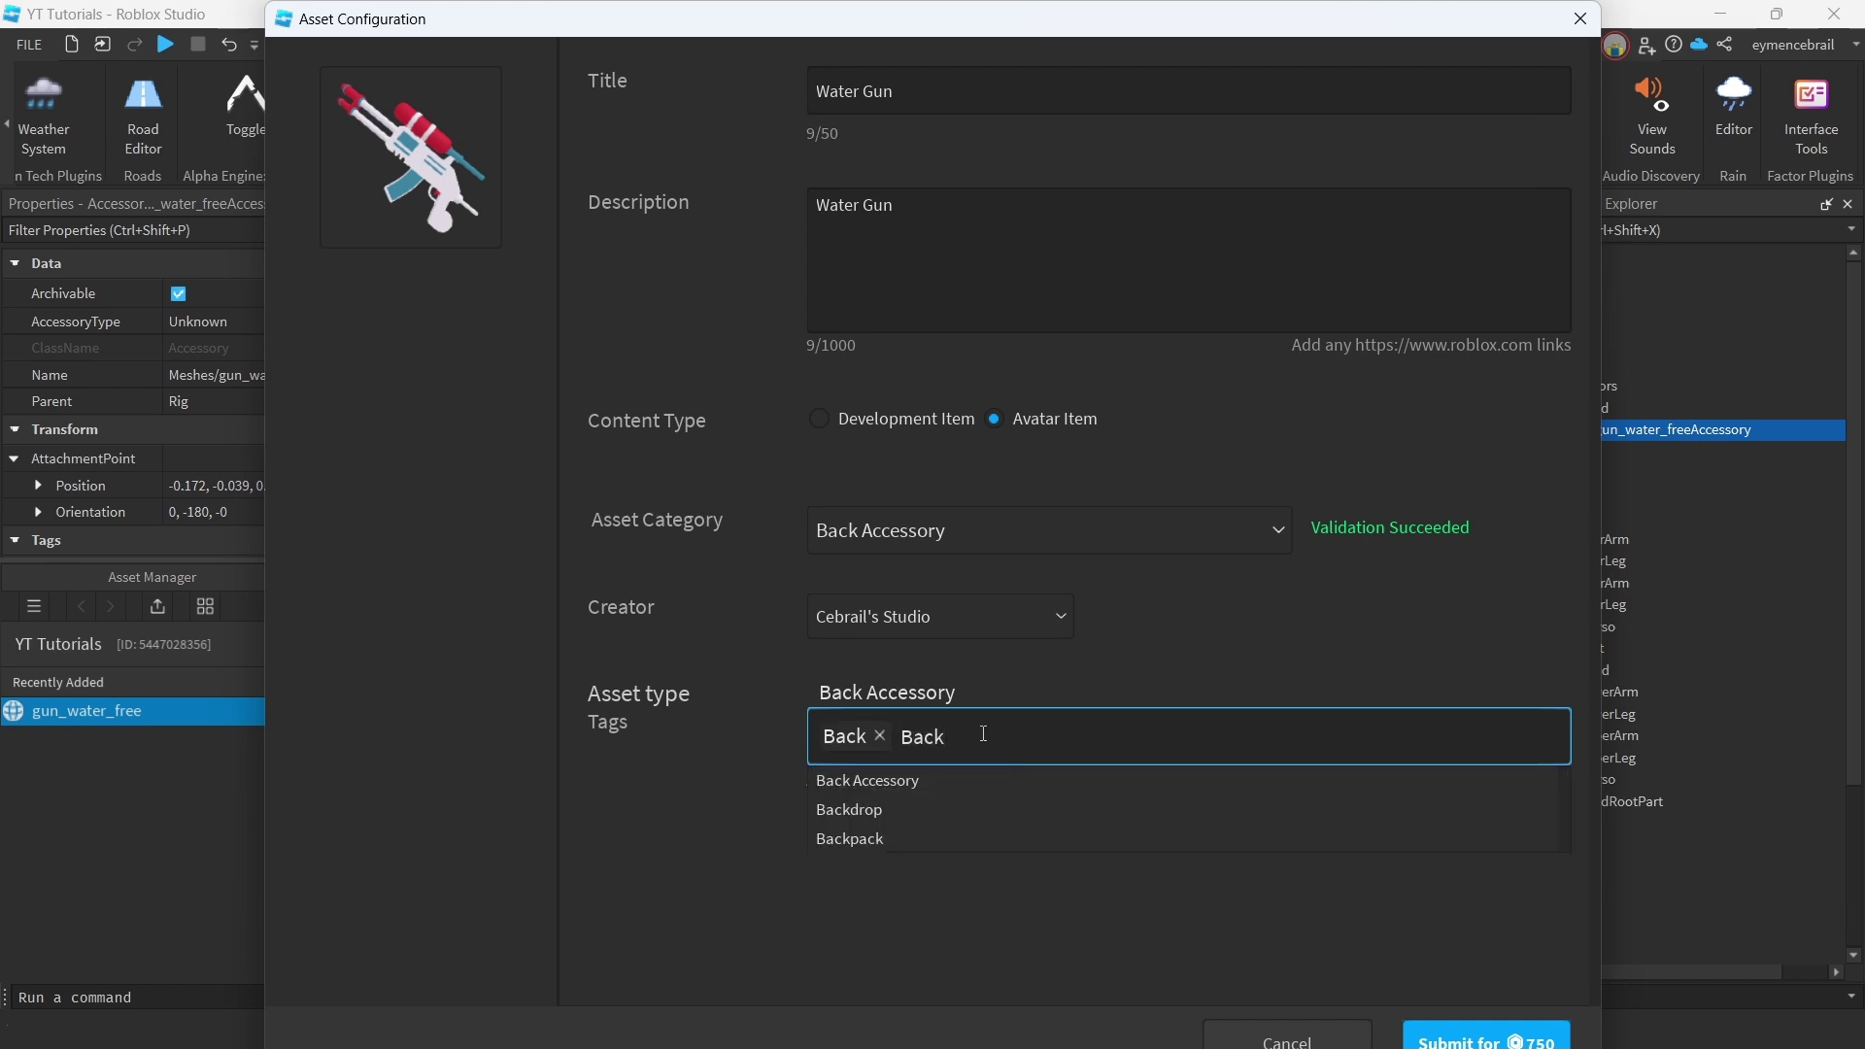
{"action": "left_click", "coordinate": [1039, 779]}
{"action": "type", "text": "back"}
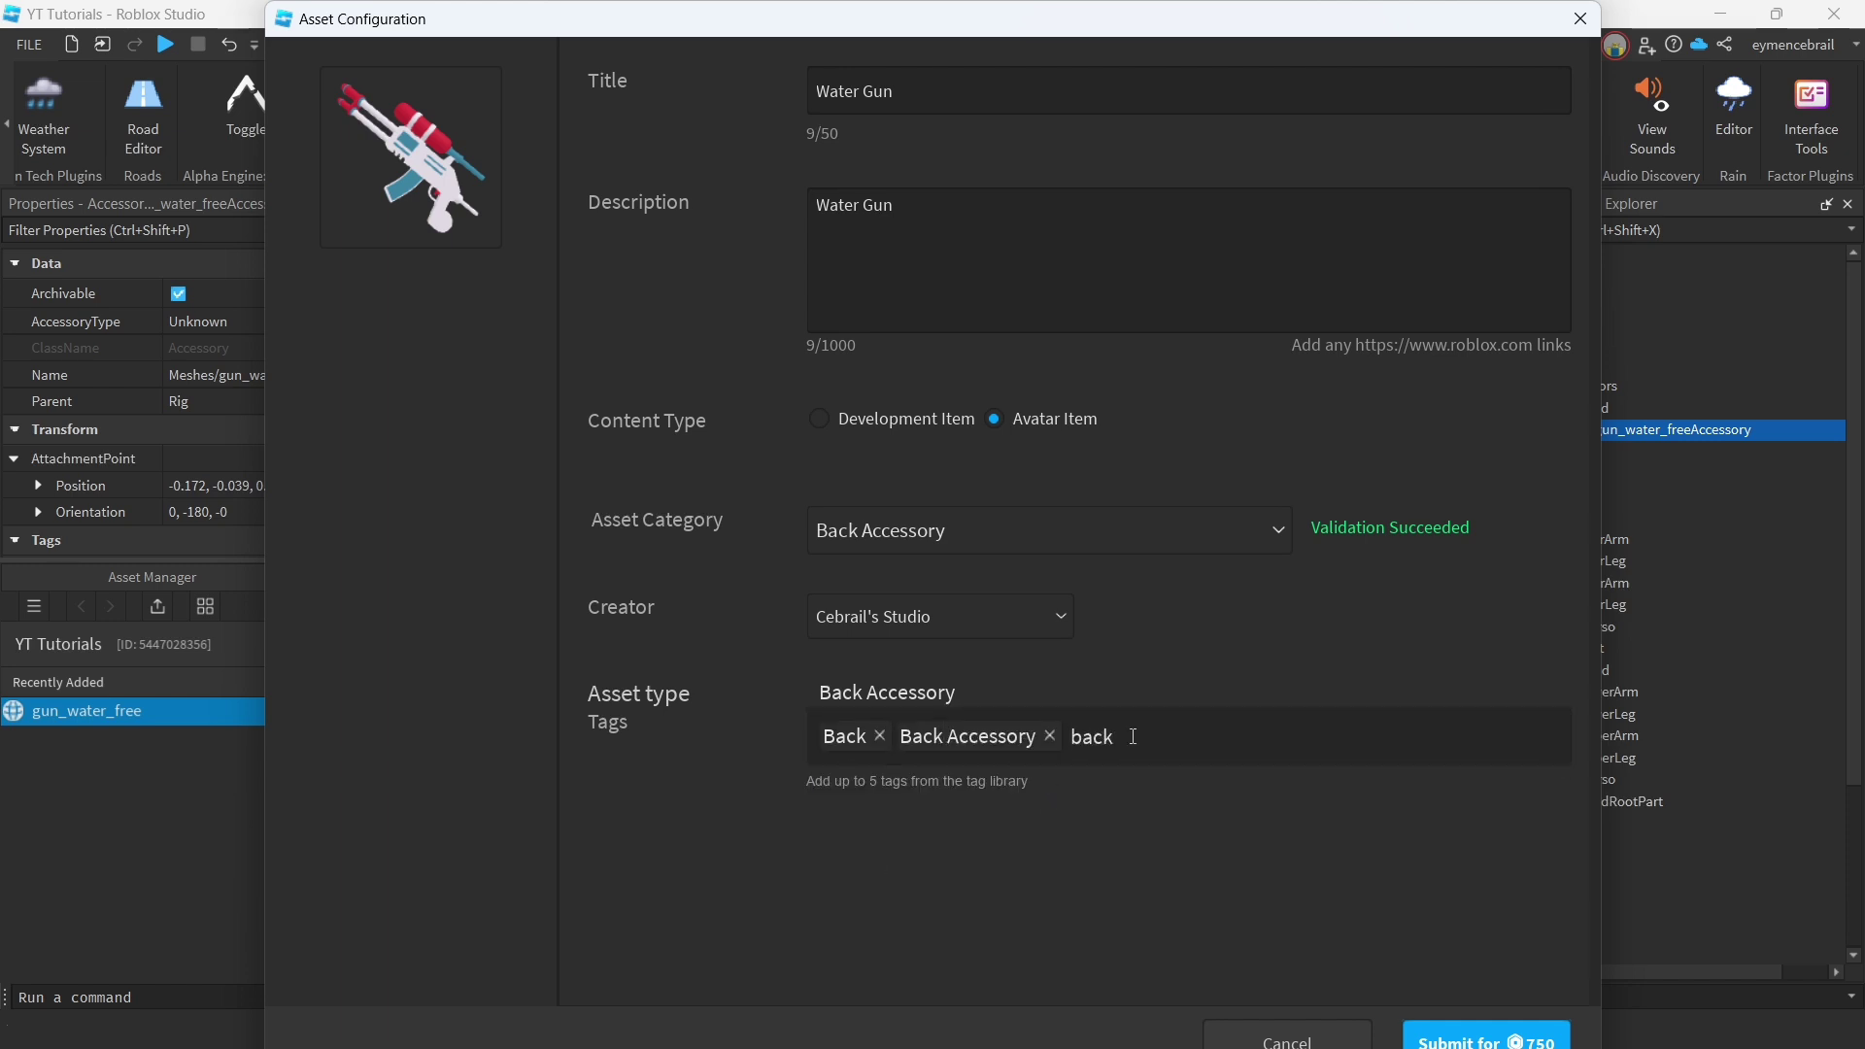
{"action": "type", "text": "pack"}
{"action": "left_click", "coordinate": [1281, 849]}
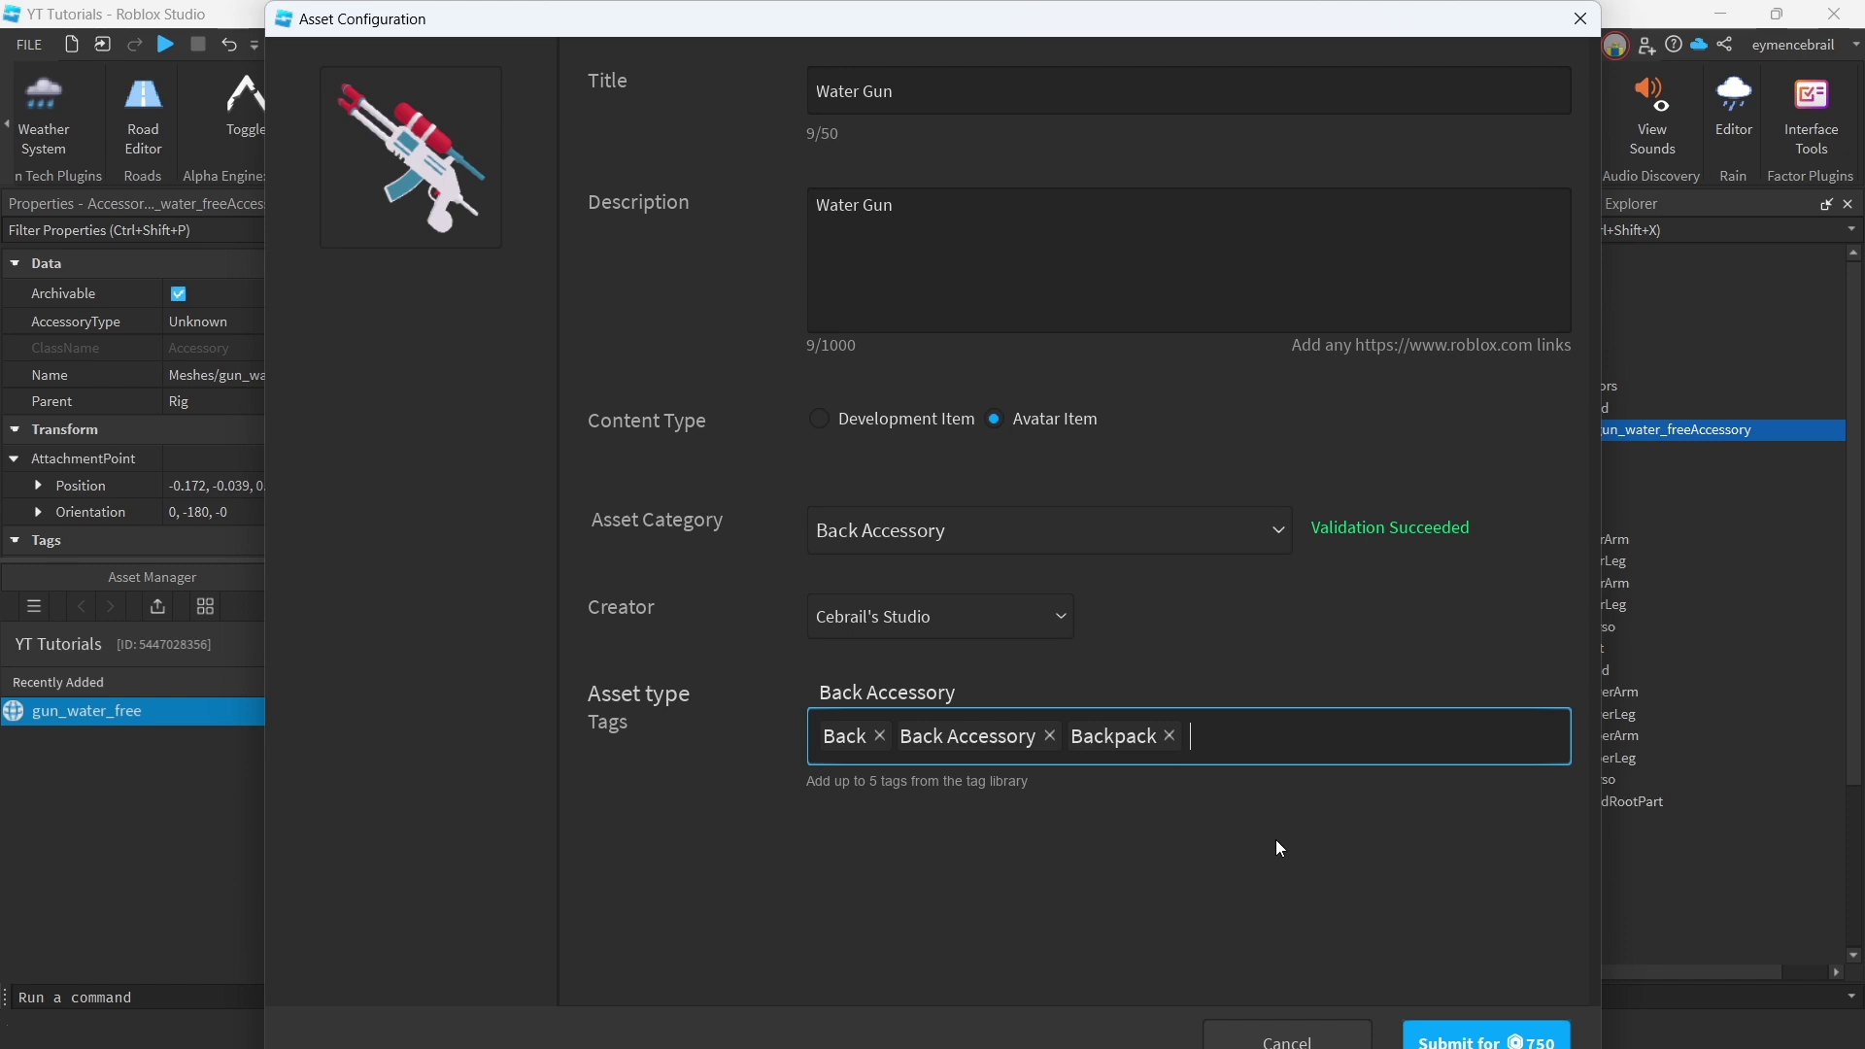
{"action": "type", "text": "gun"}
{"action": "left_click", "coordinate": [1329, 775]}
{"action": "type", "text": "Fighting"}
{"action": "left_click", "coordinate": [1259, 855]}
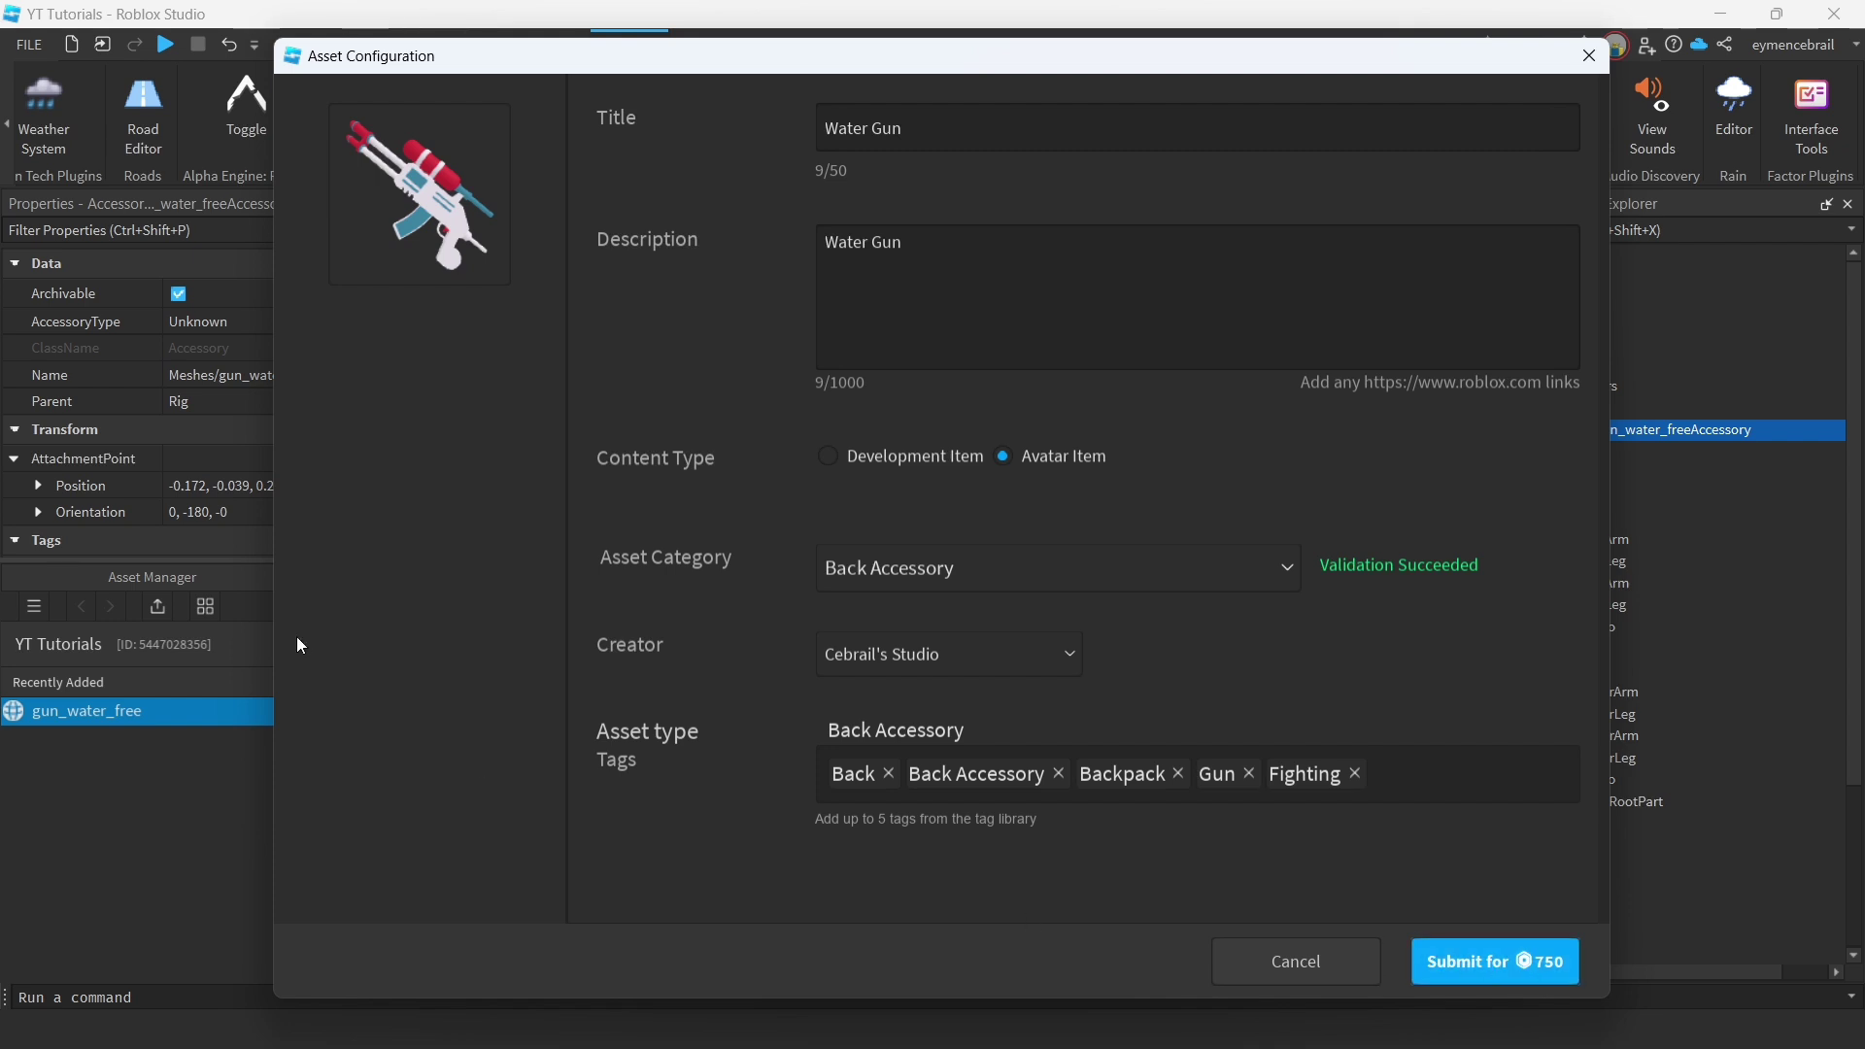
Pay 750 Robux to submit the Water Gun, then close the result window and Studio.
{"action": "left_click", "coordinate": [1467, 962]}
{"action": "left_click", "coordinate": [1129, 599]}
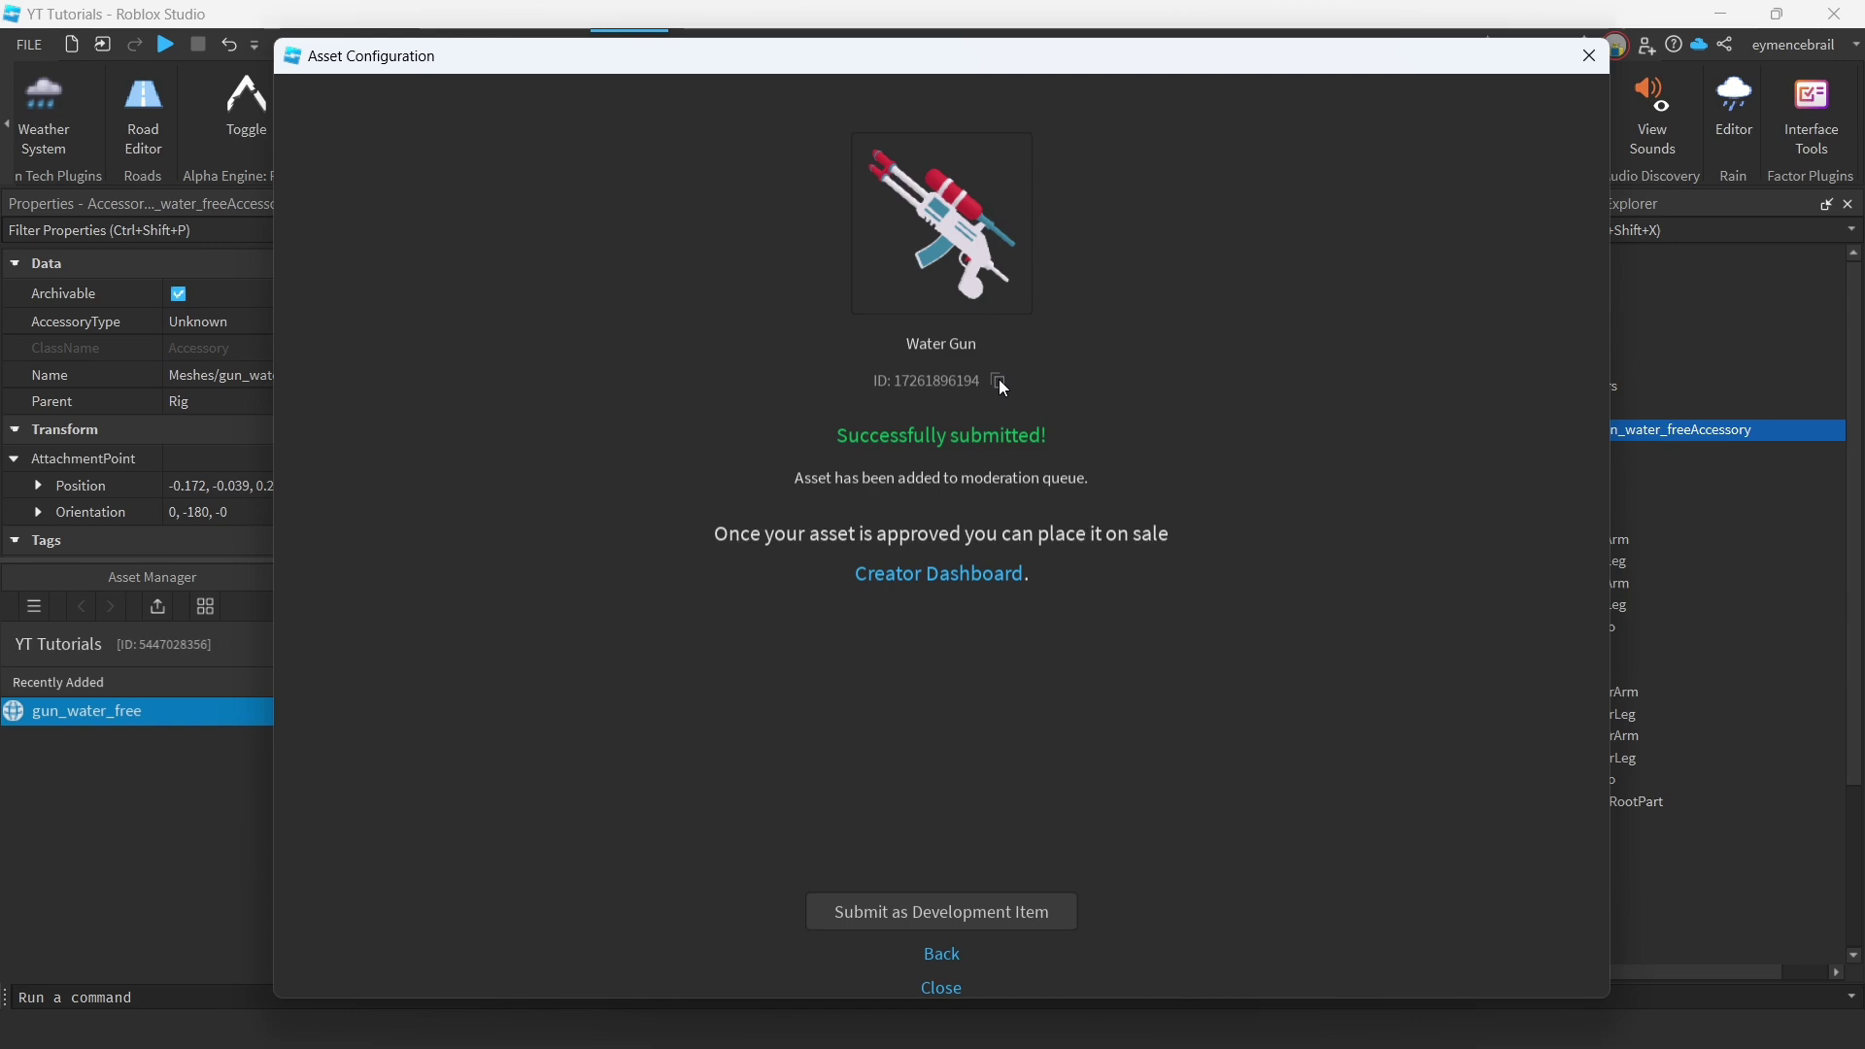
{"action": "left_click", "coordinate": [1588, 60]}
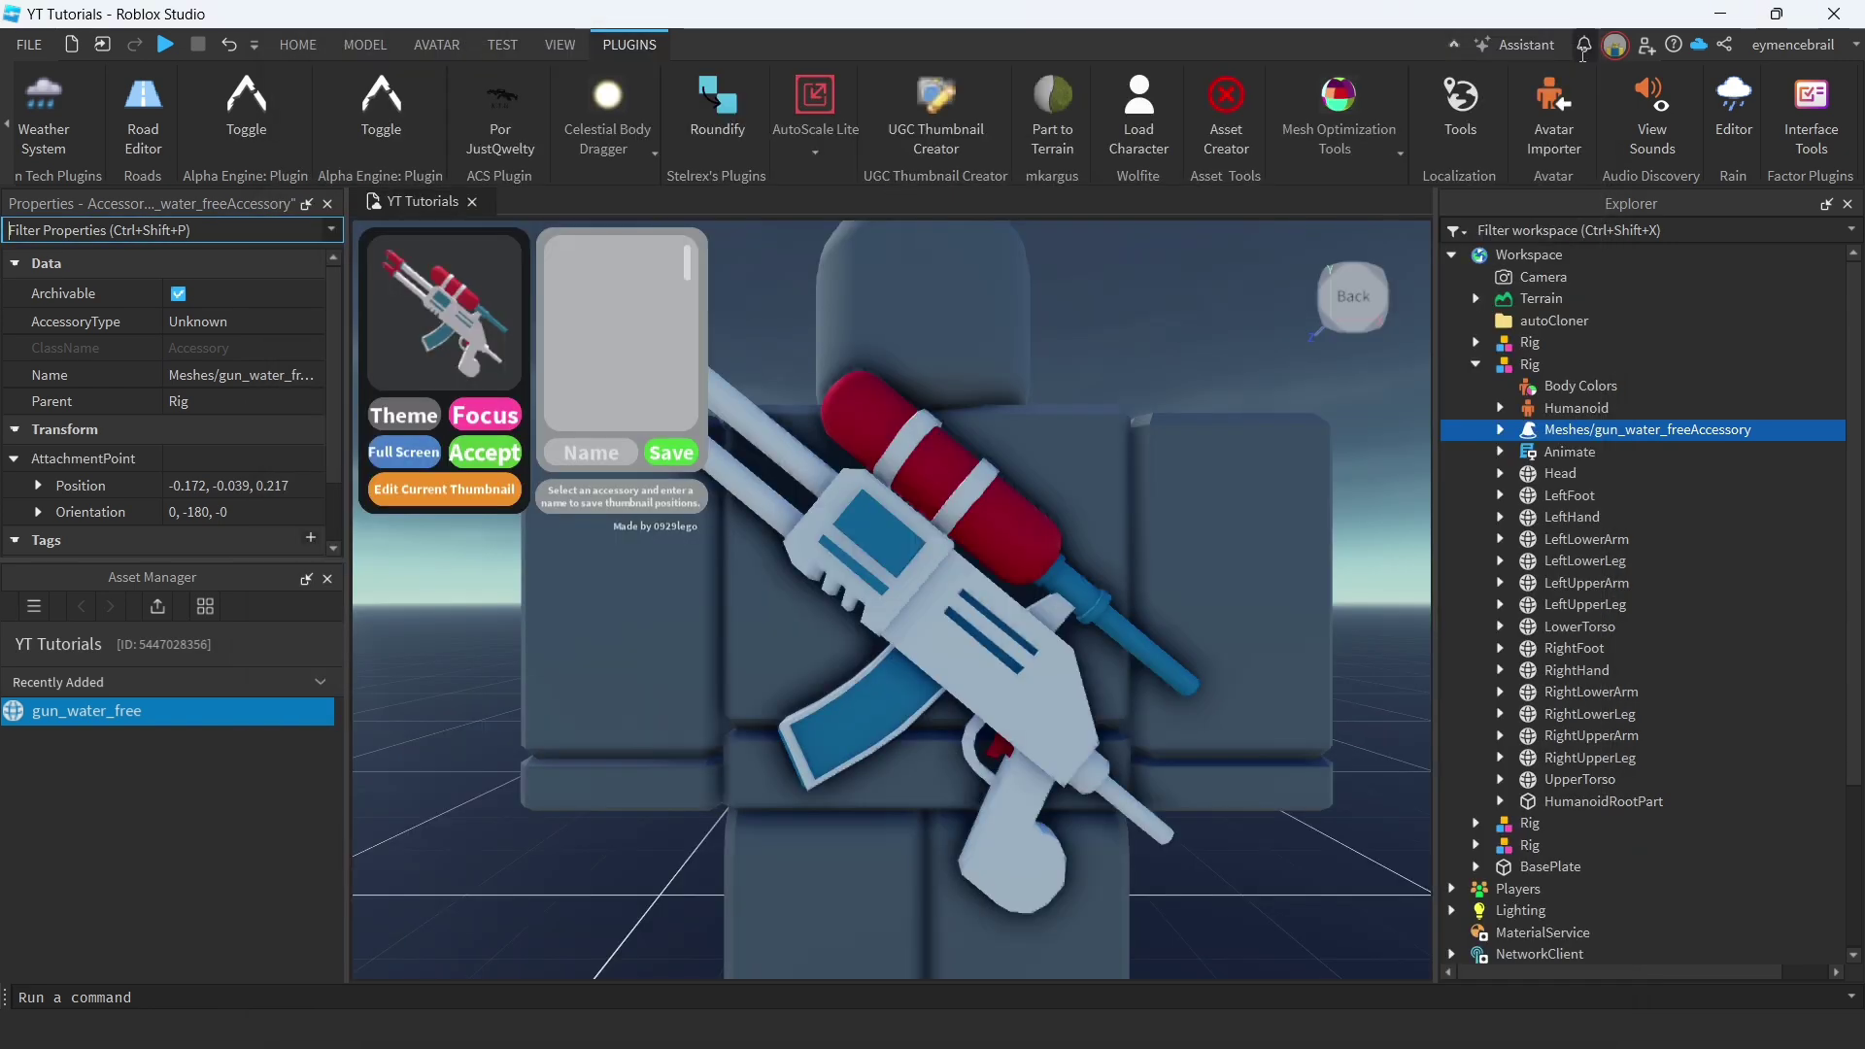
{"action": "left_click", "coordinate": [1836, 14]}
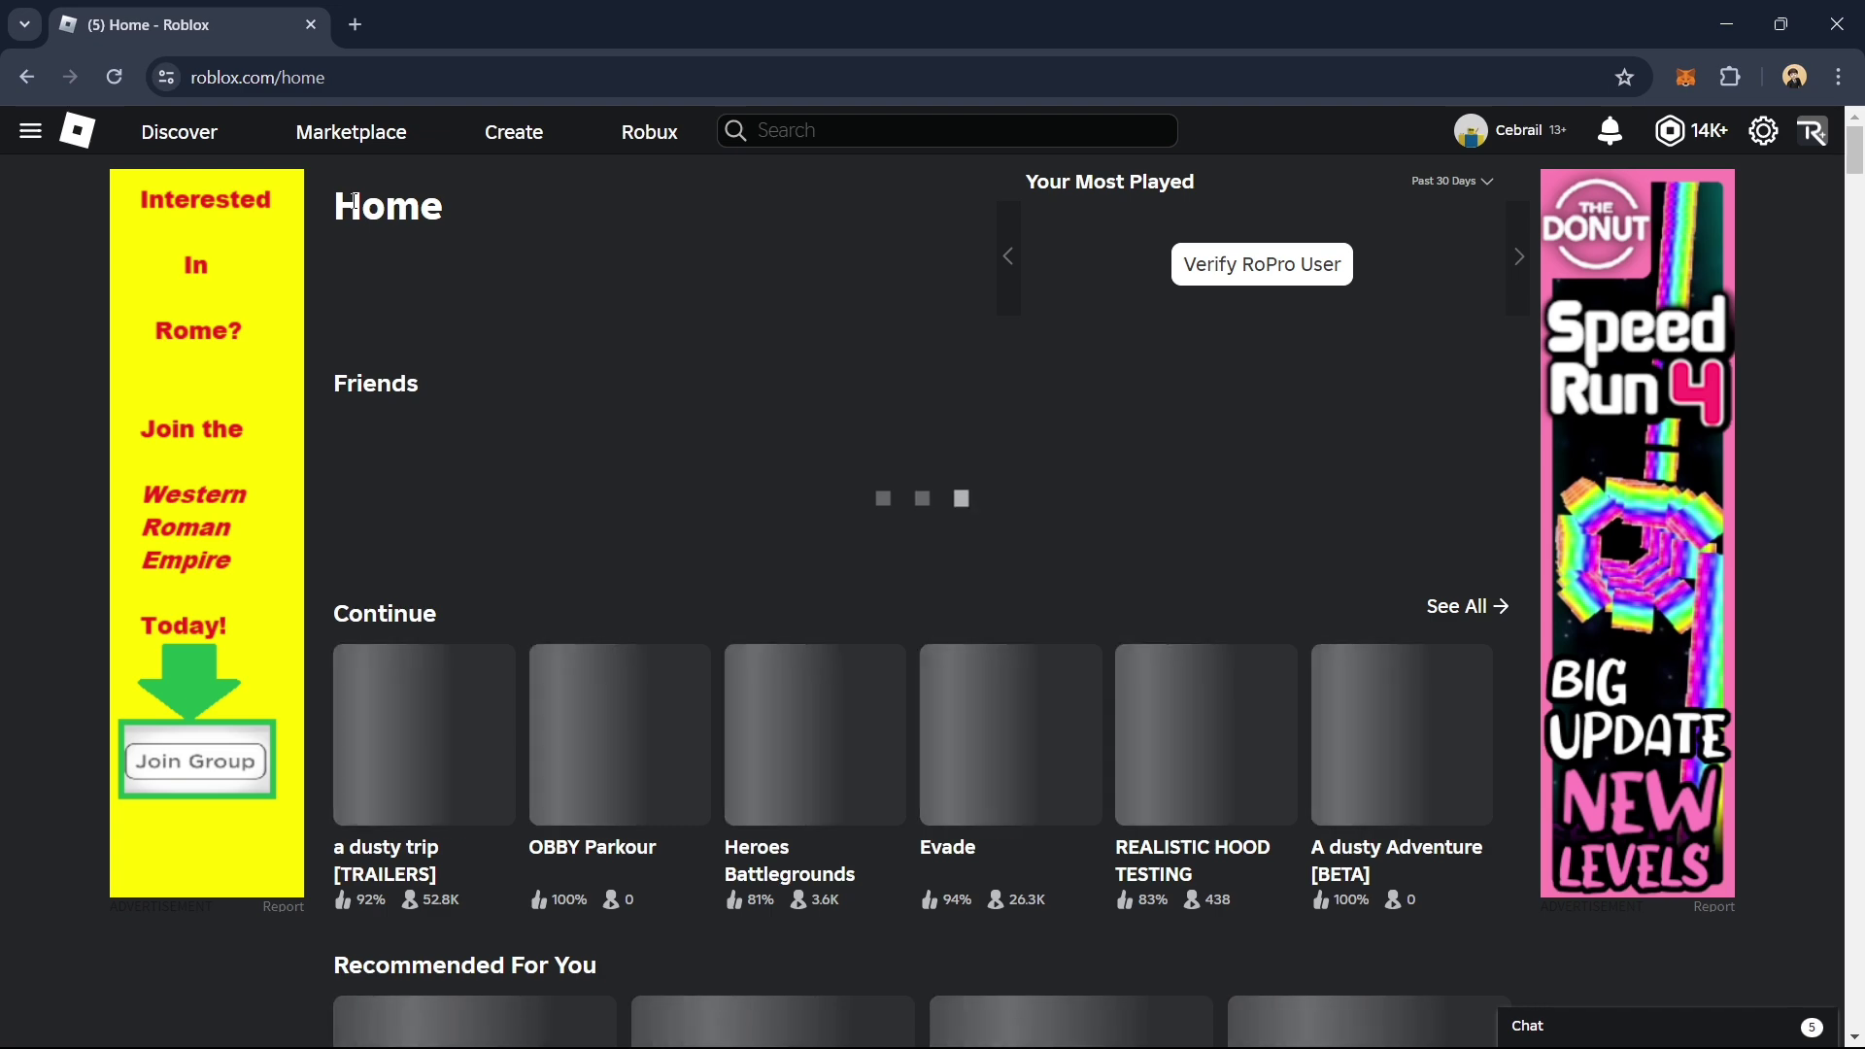
Go to Creator Hub, switch View As to the studio group, and open Creations.
{"action": "left_click", "coordinate": [509, 133]}
{"action": "left_click", "coordinate": [107, 258]}
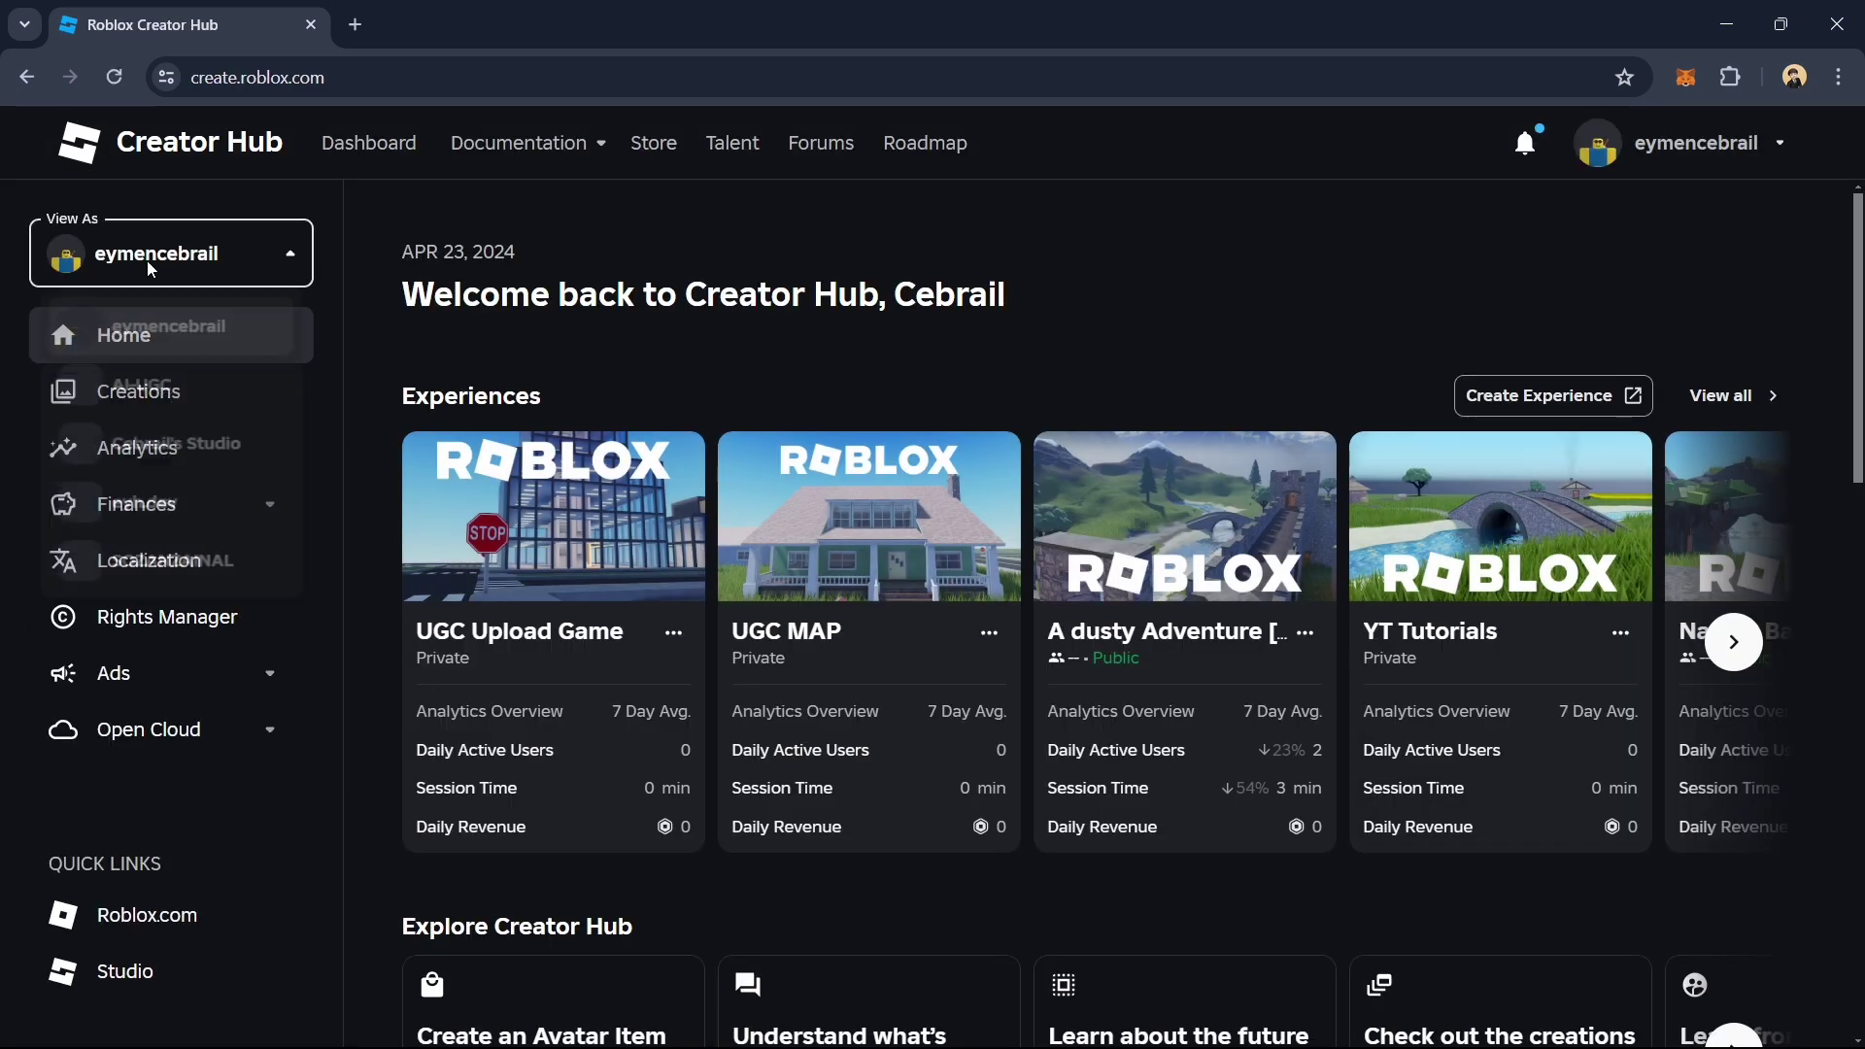
{"action": "left_click", "coordinate": [134, 470]}
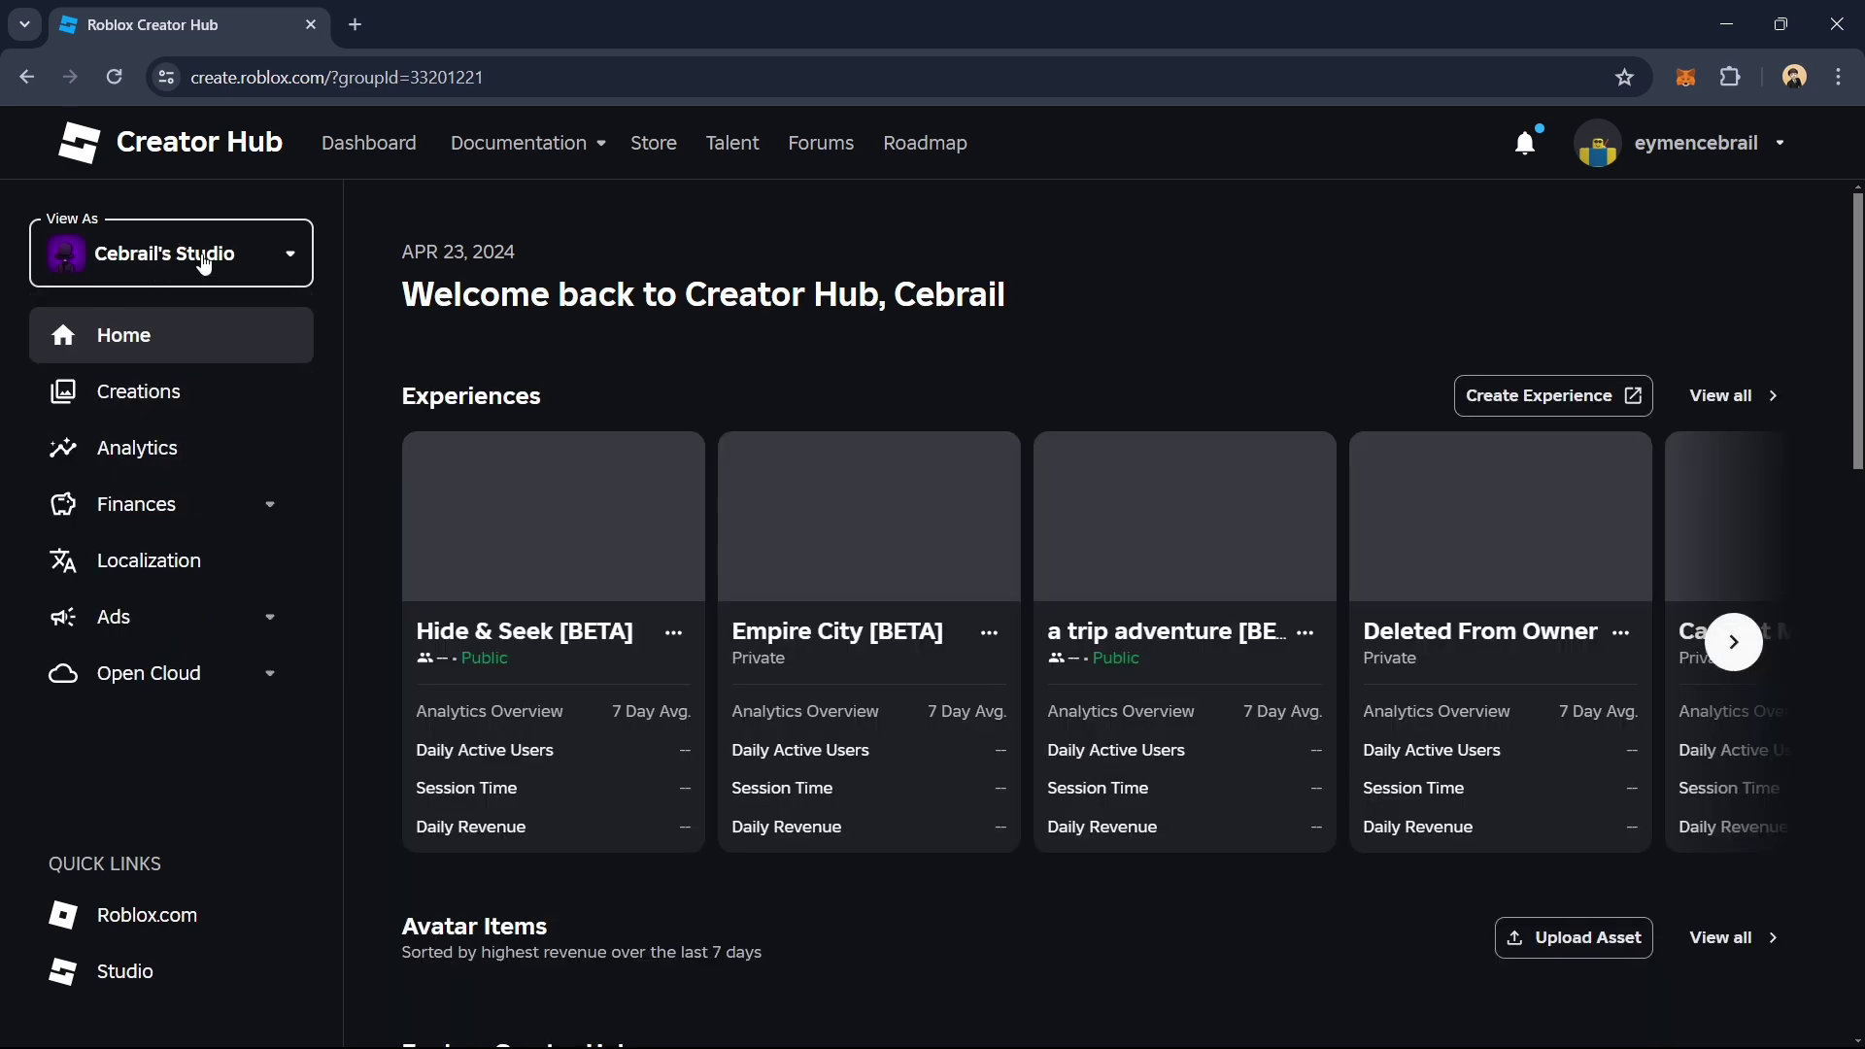
{"action": "left_click", "coordinate": [225, 252]}
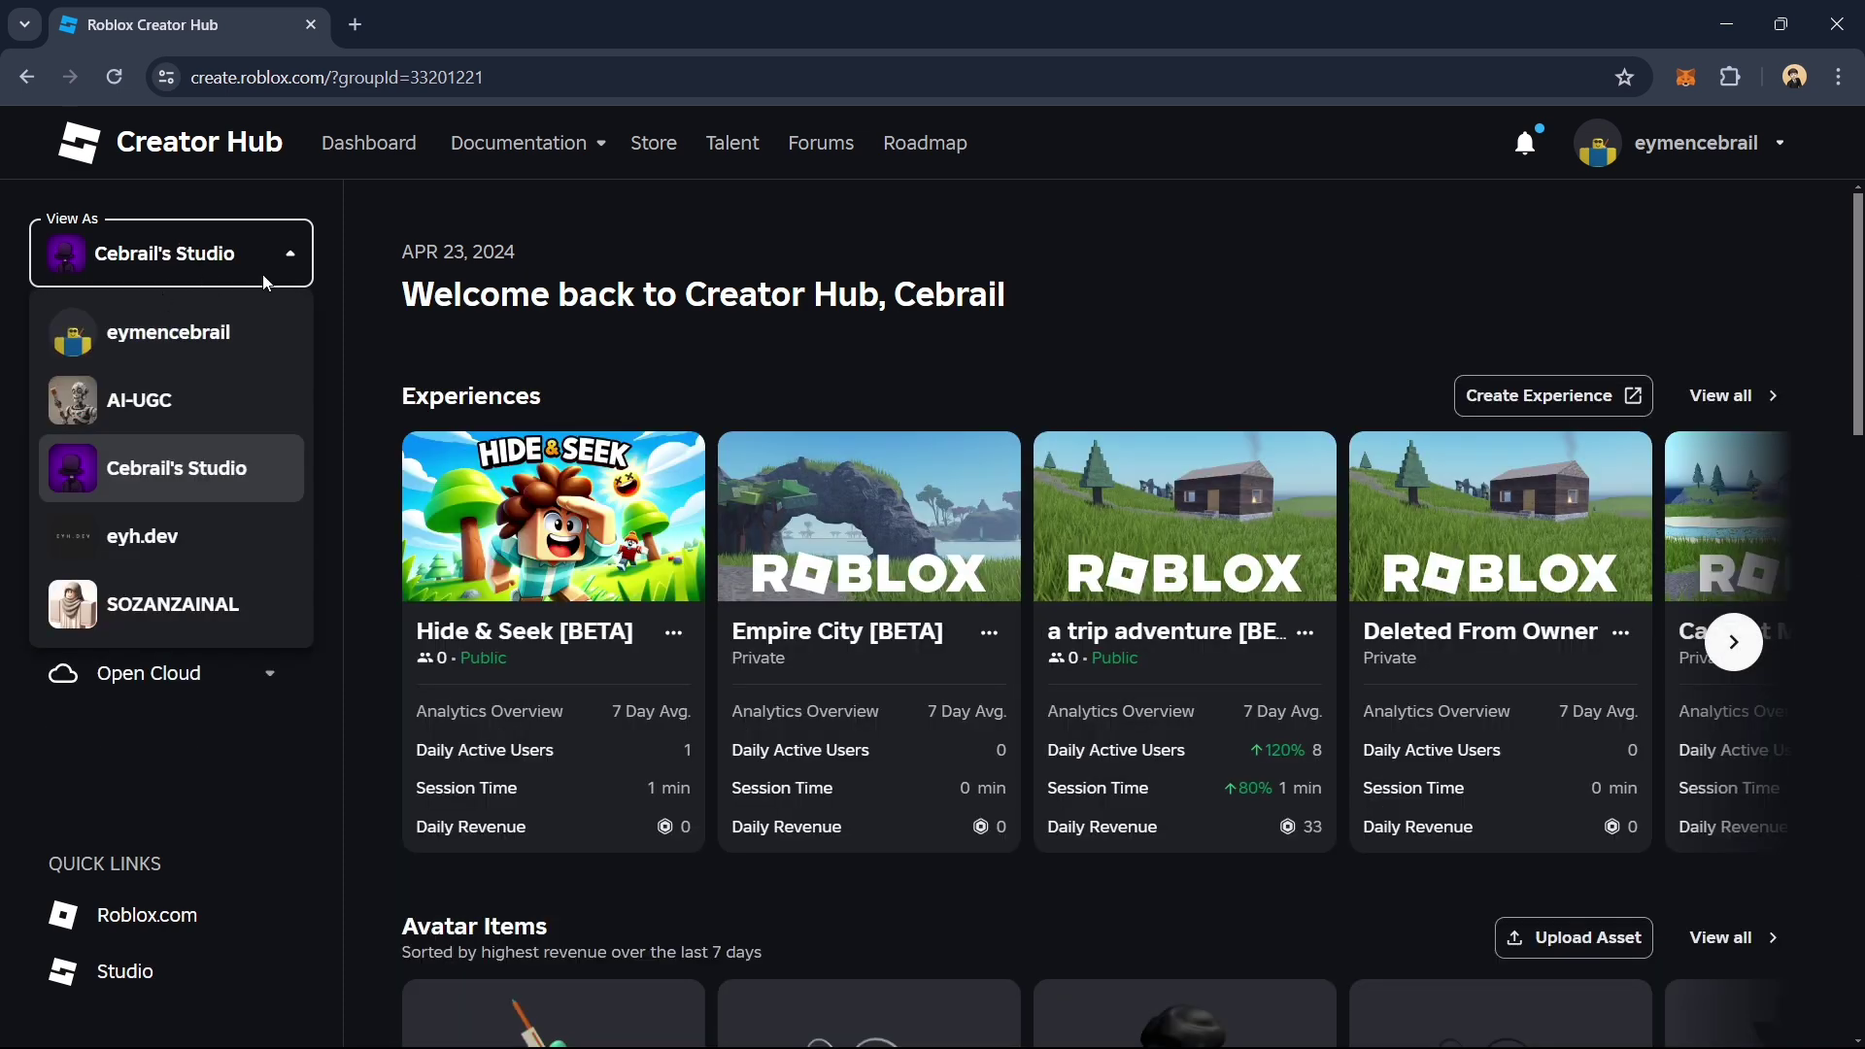
{"action": "left_click", "coordinate": [140, 482]}
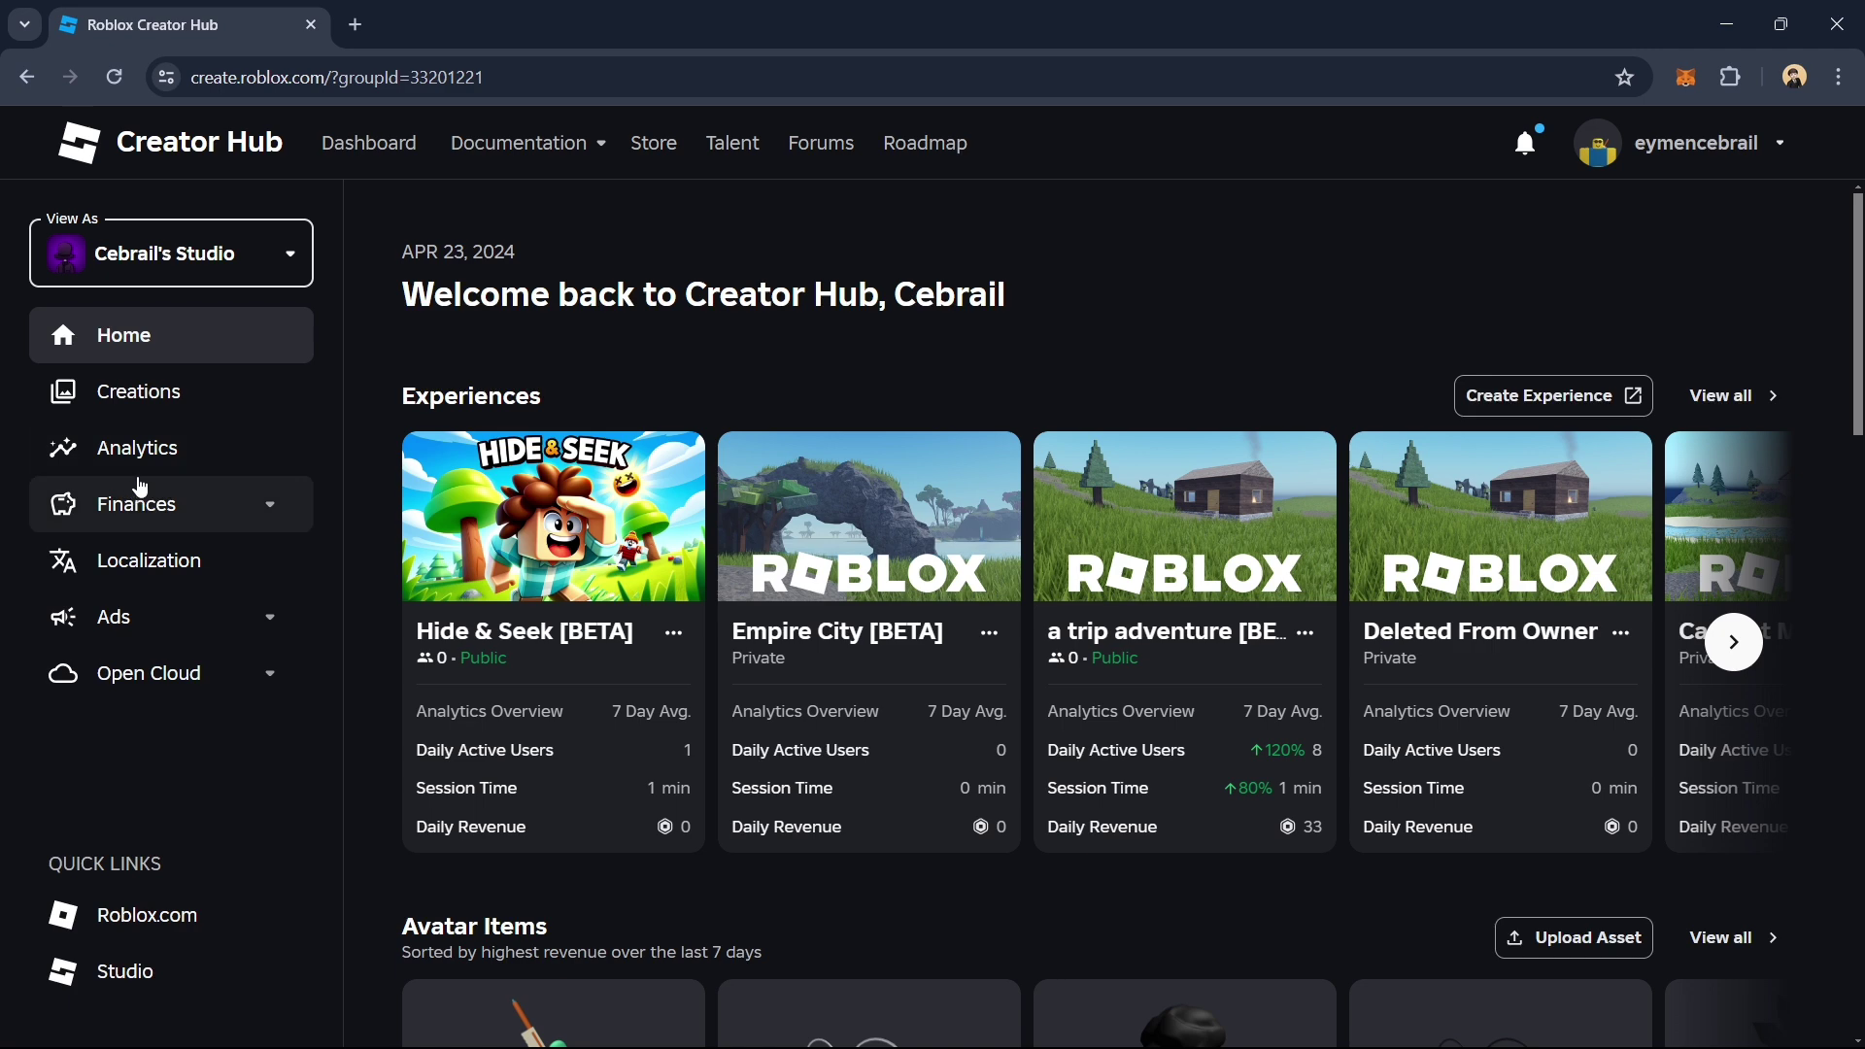
{"action": "left_click", "coordinate": [146, 403]}
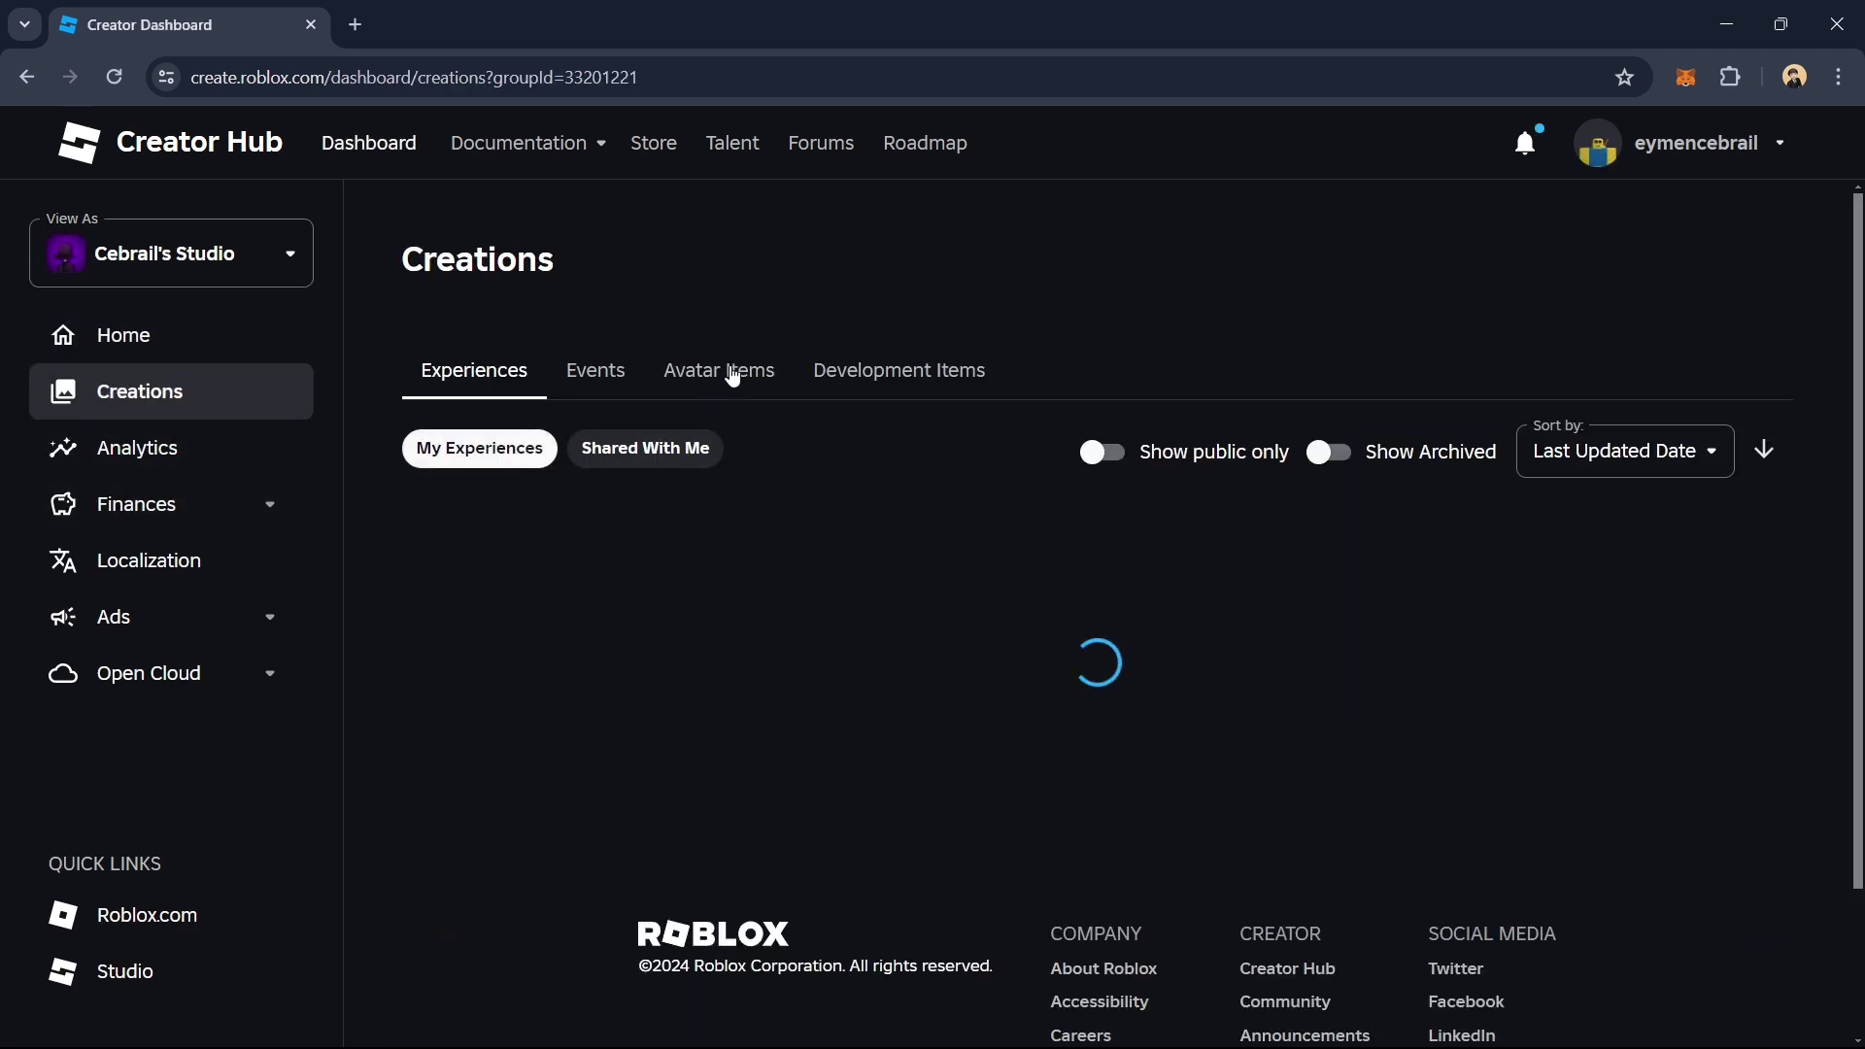
Filter the group's Avatar Items to Accessories of type Back Accessories.
{"action": "left_click", "coordinate": [734, 374]}
{"action": "left_click", "coordinate": [541, 456]}
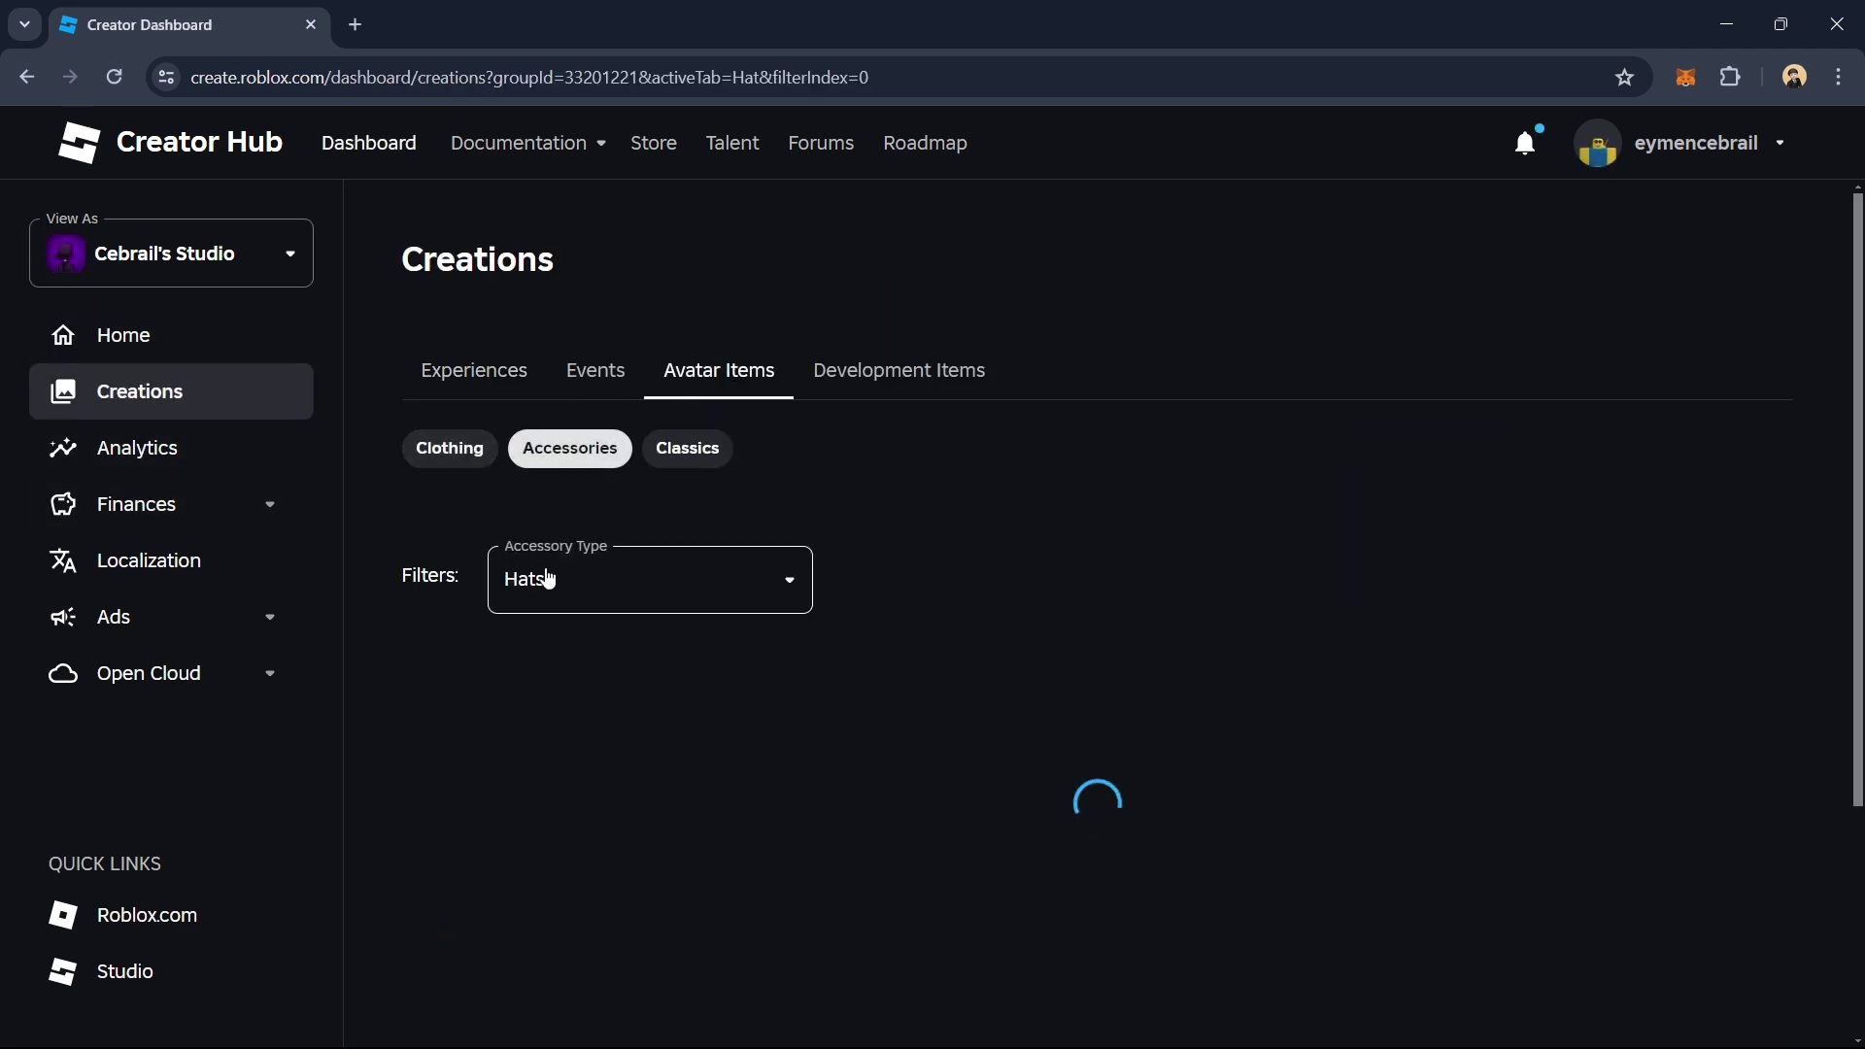
{"action": "left_click", "coordinate": [701, 595]}
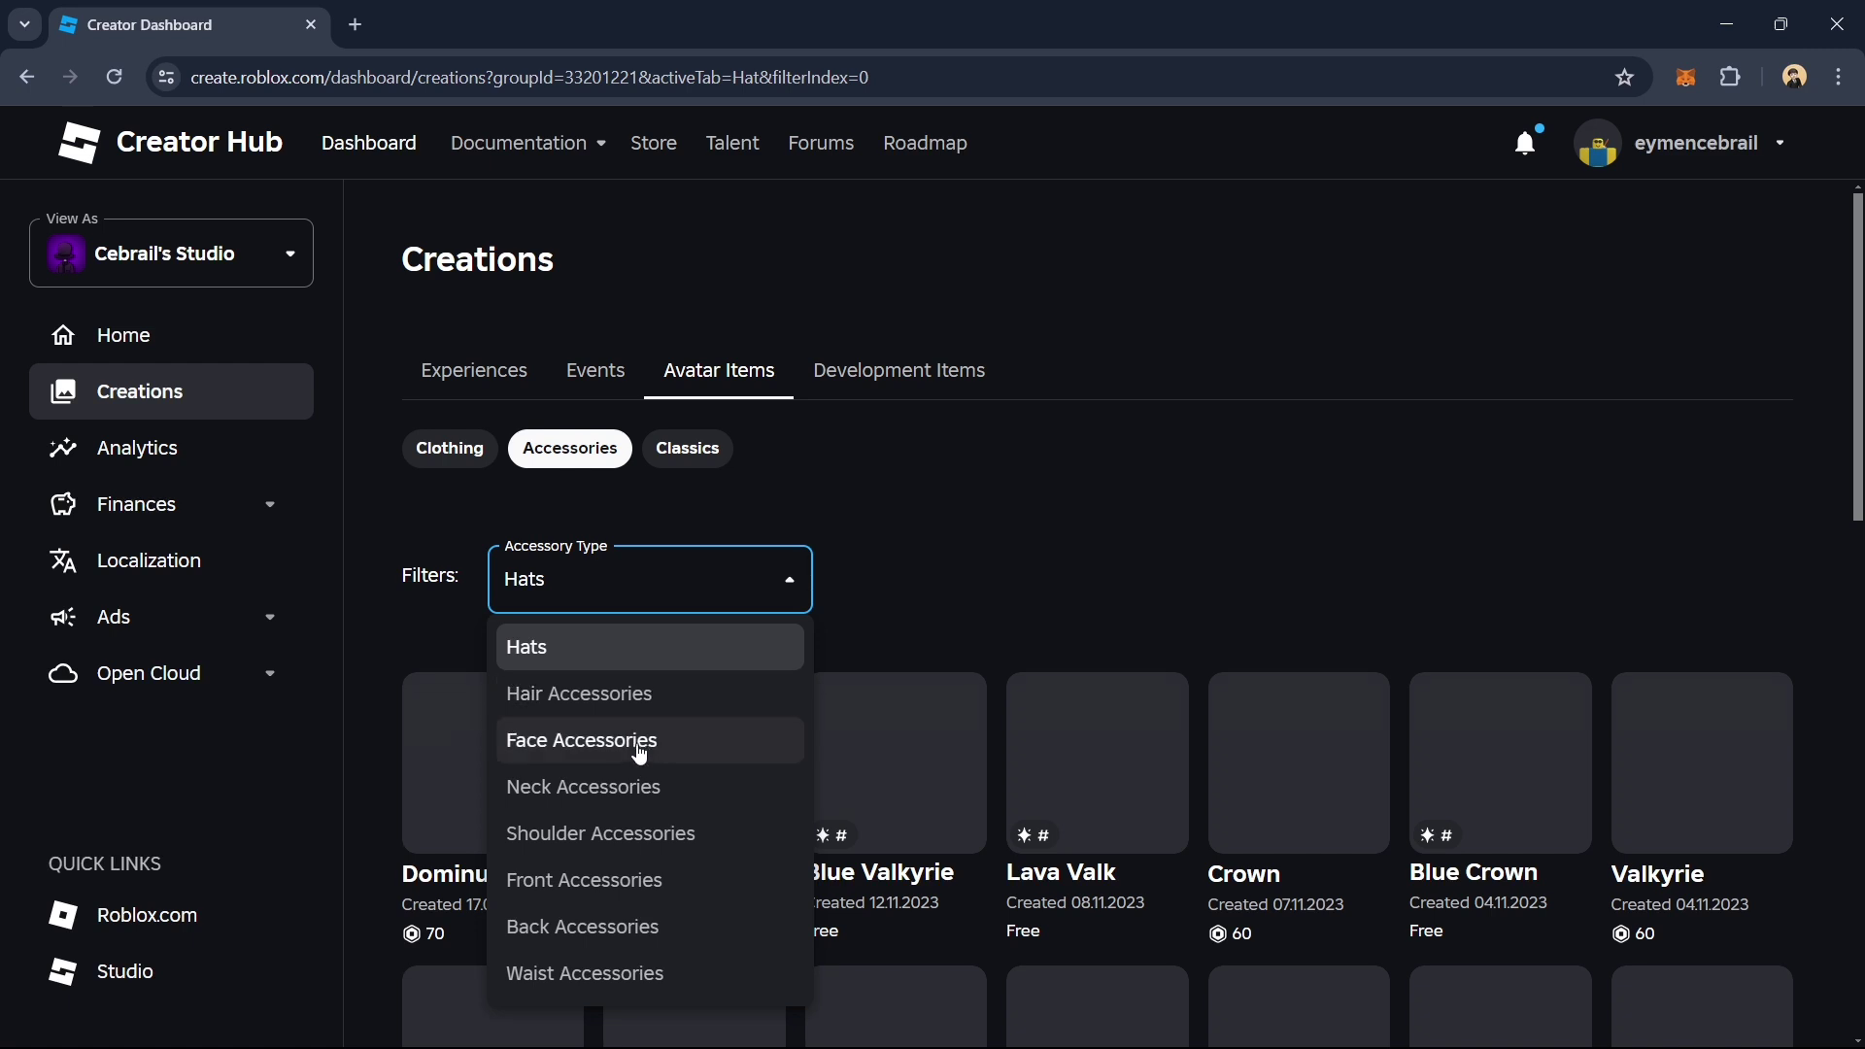
{"action": "left_click", "coordinate": [583, 927]}
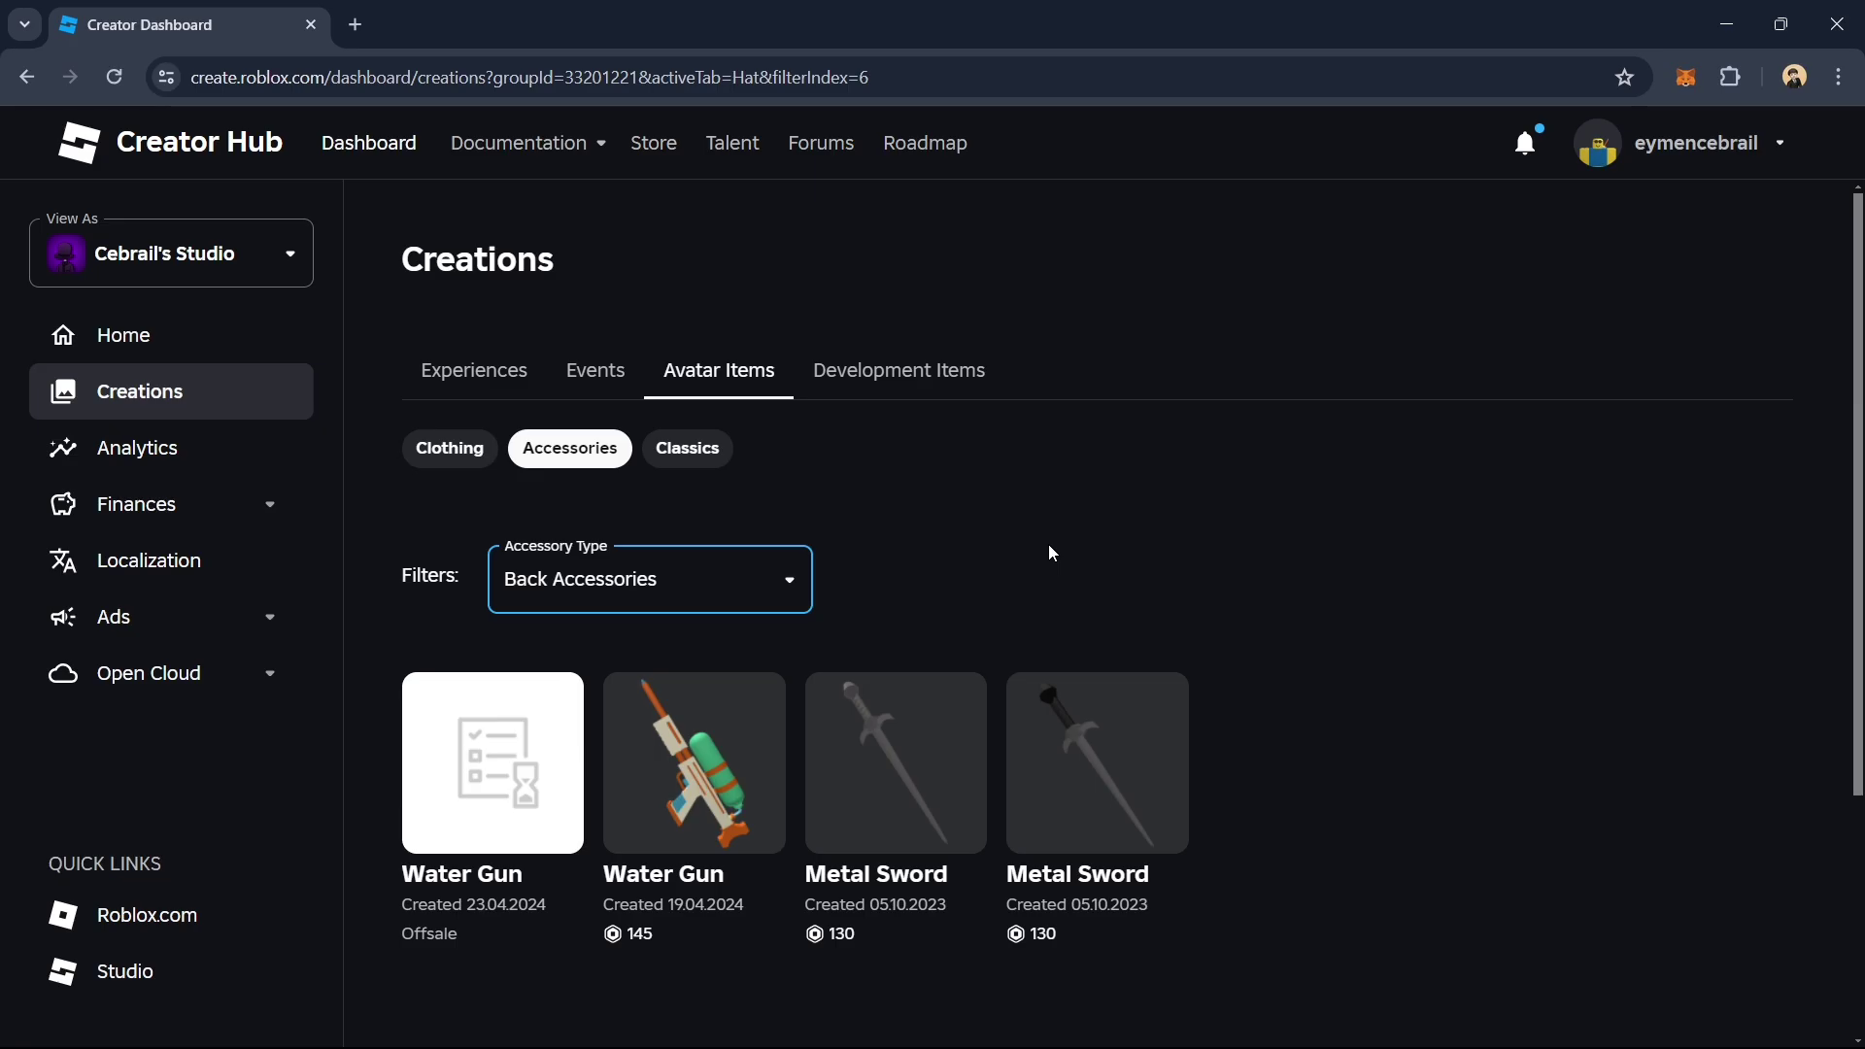
{"action": "scroll", "coordinate": [1053, 553], "scroll_direction": "down", "scroll_amount": 2}
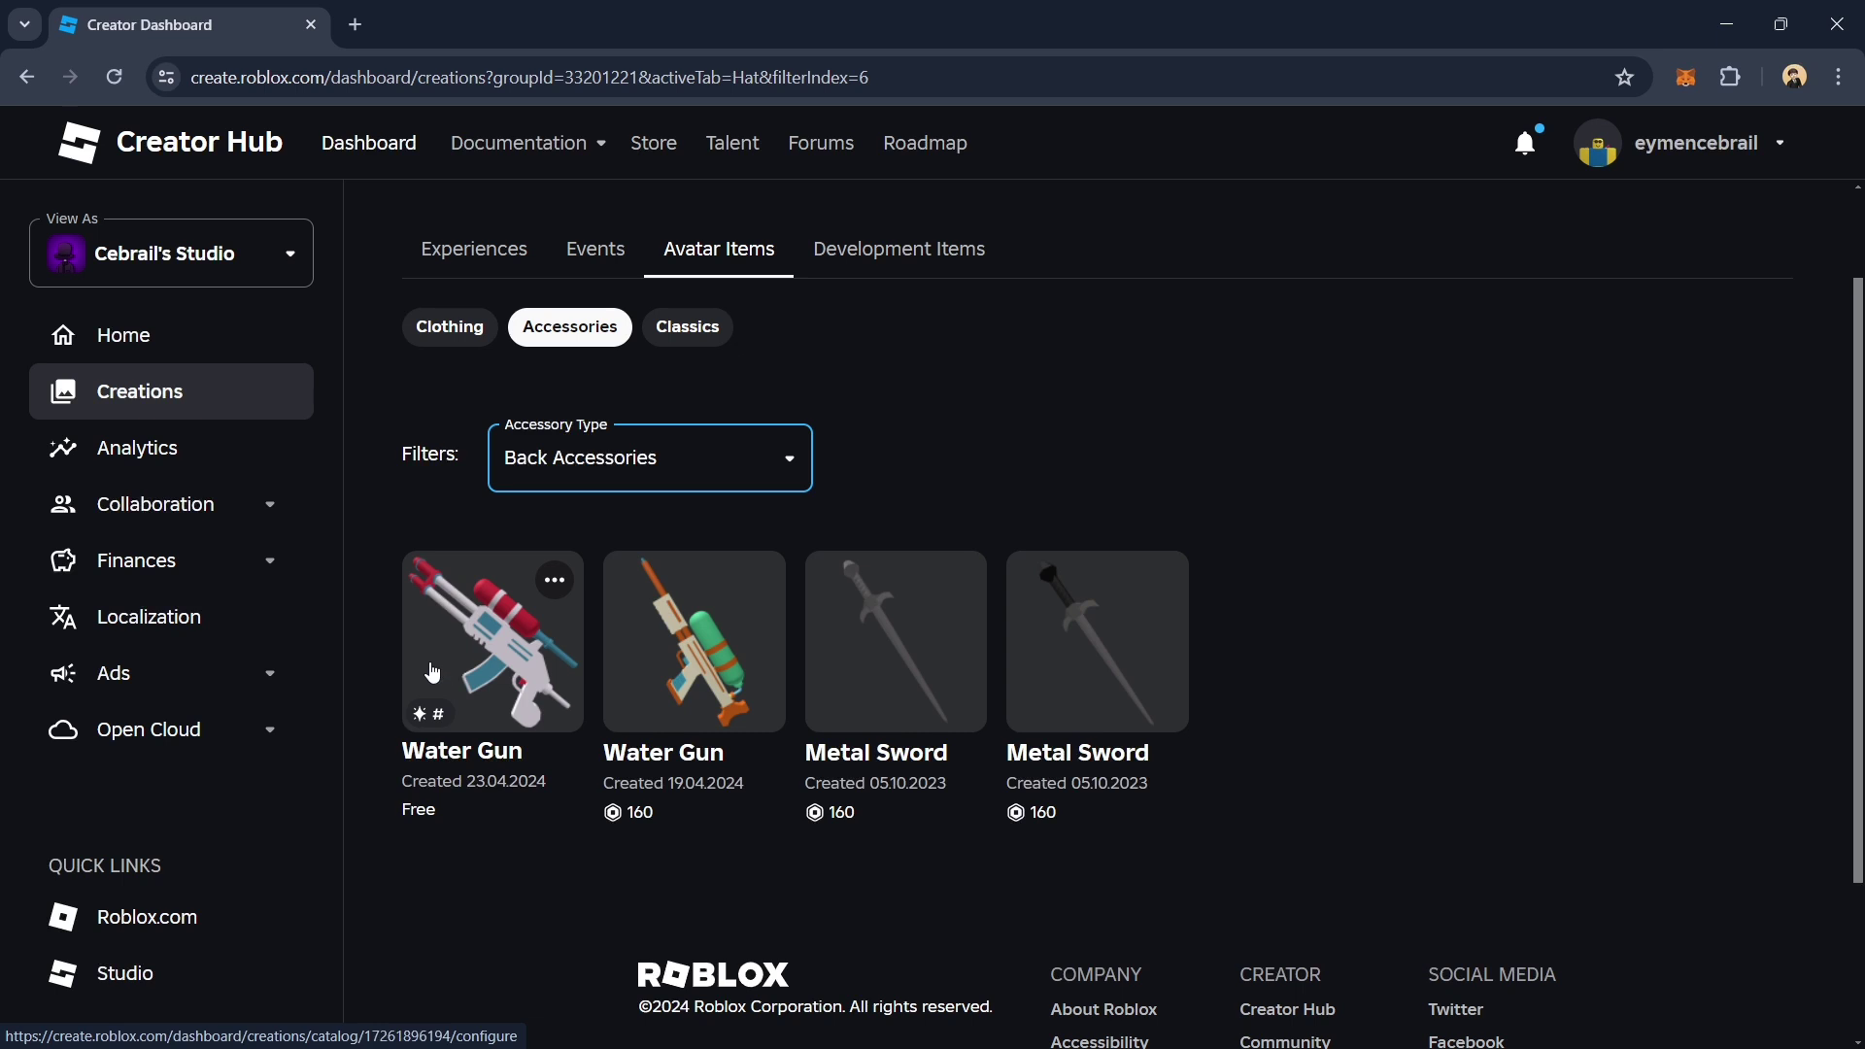
Open the Water Gun's Configure page and click into its name and description fields.
{"action": "left_click", "coordinate": [490, 633]}
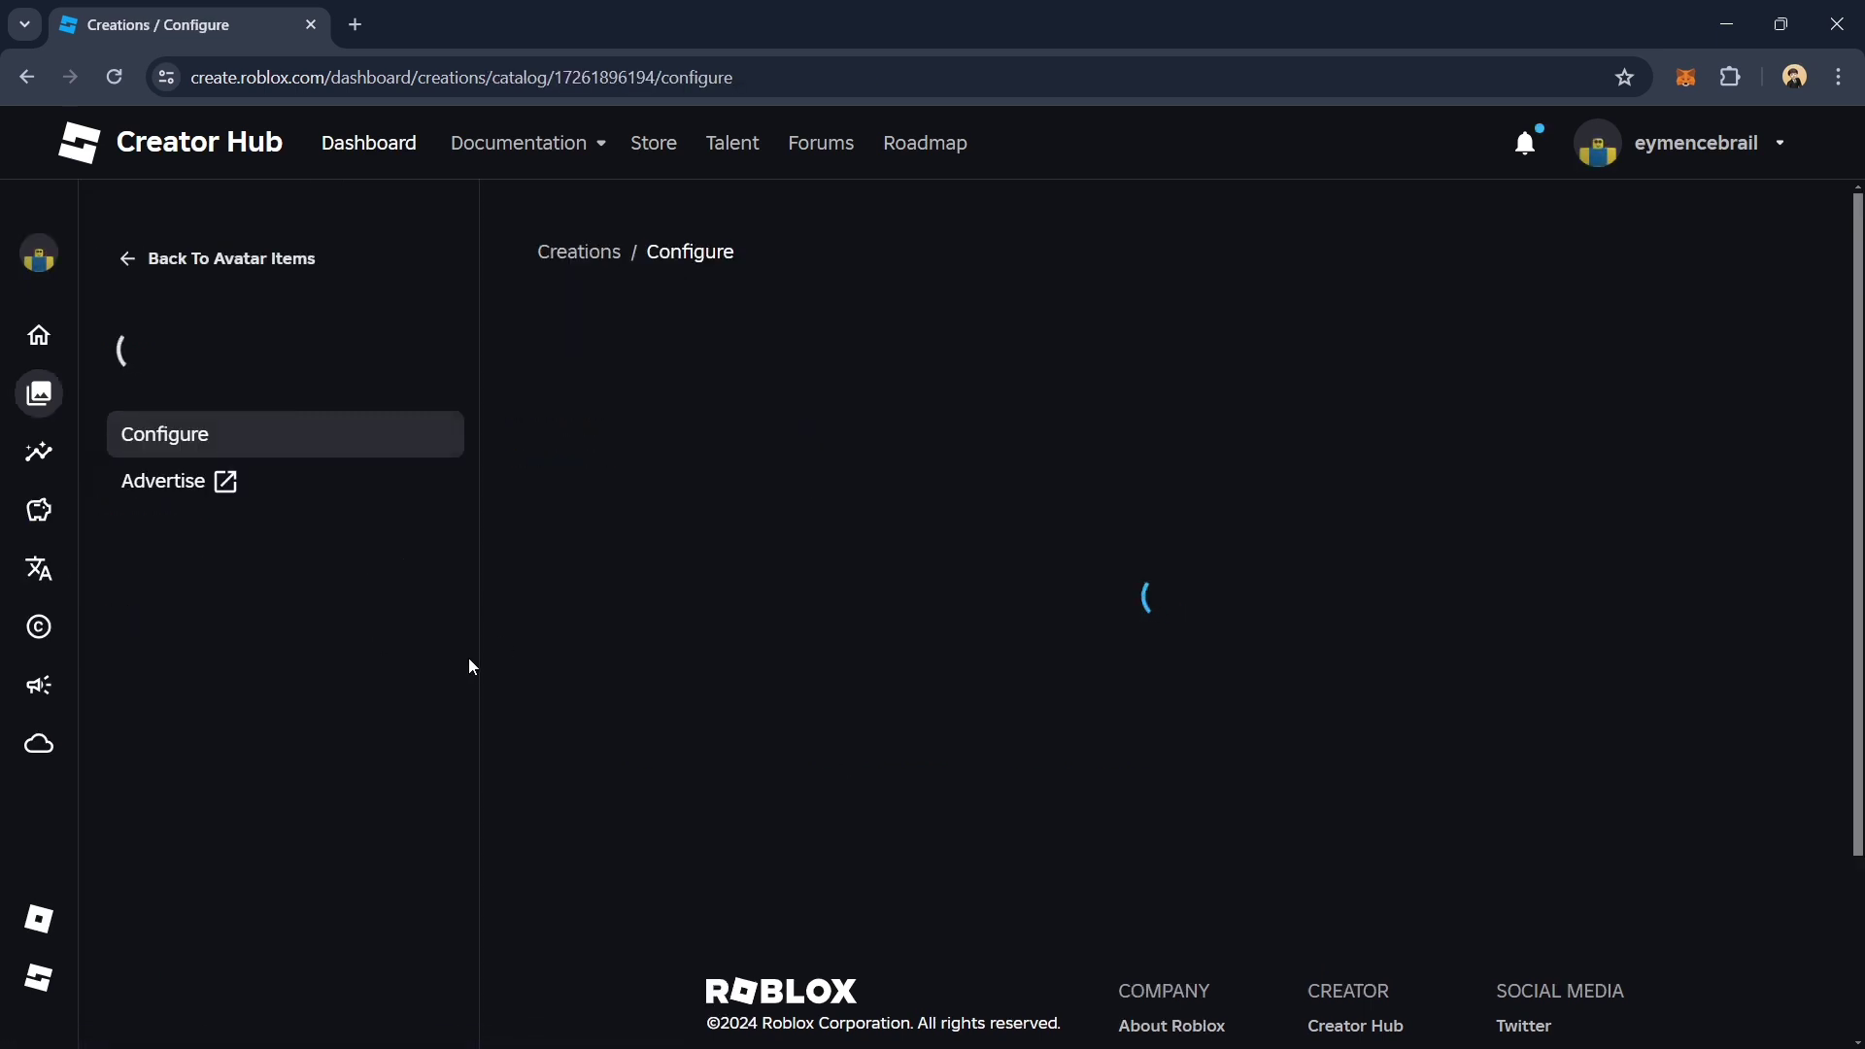
{"action": "scroll", "coordinate": [816, 539], "scroll_direction": "down", "scroll_amount": 1}
{"action": "left_click", "coordinate": [1108, 343]}
{"action": "left_click", "coordinate": [1037, 487]}
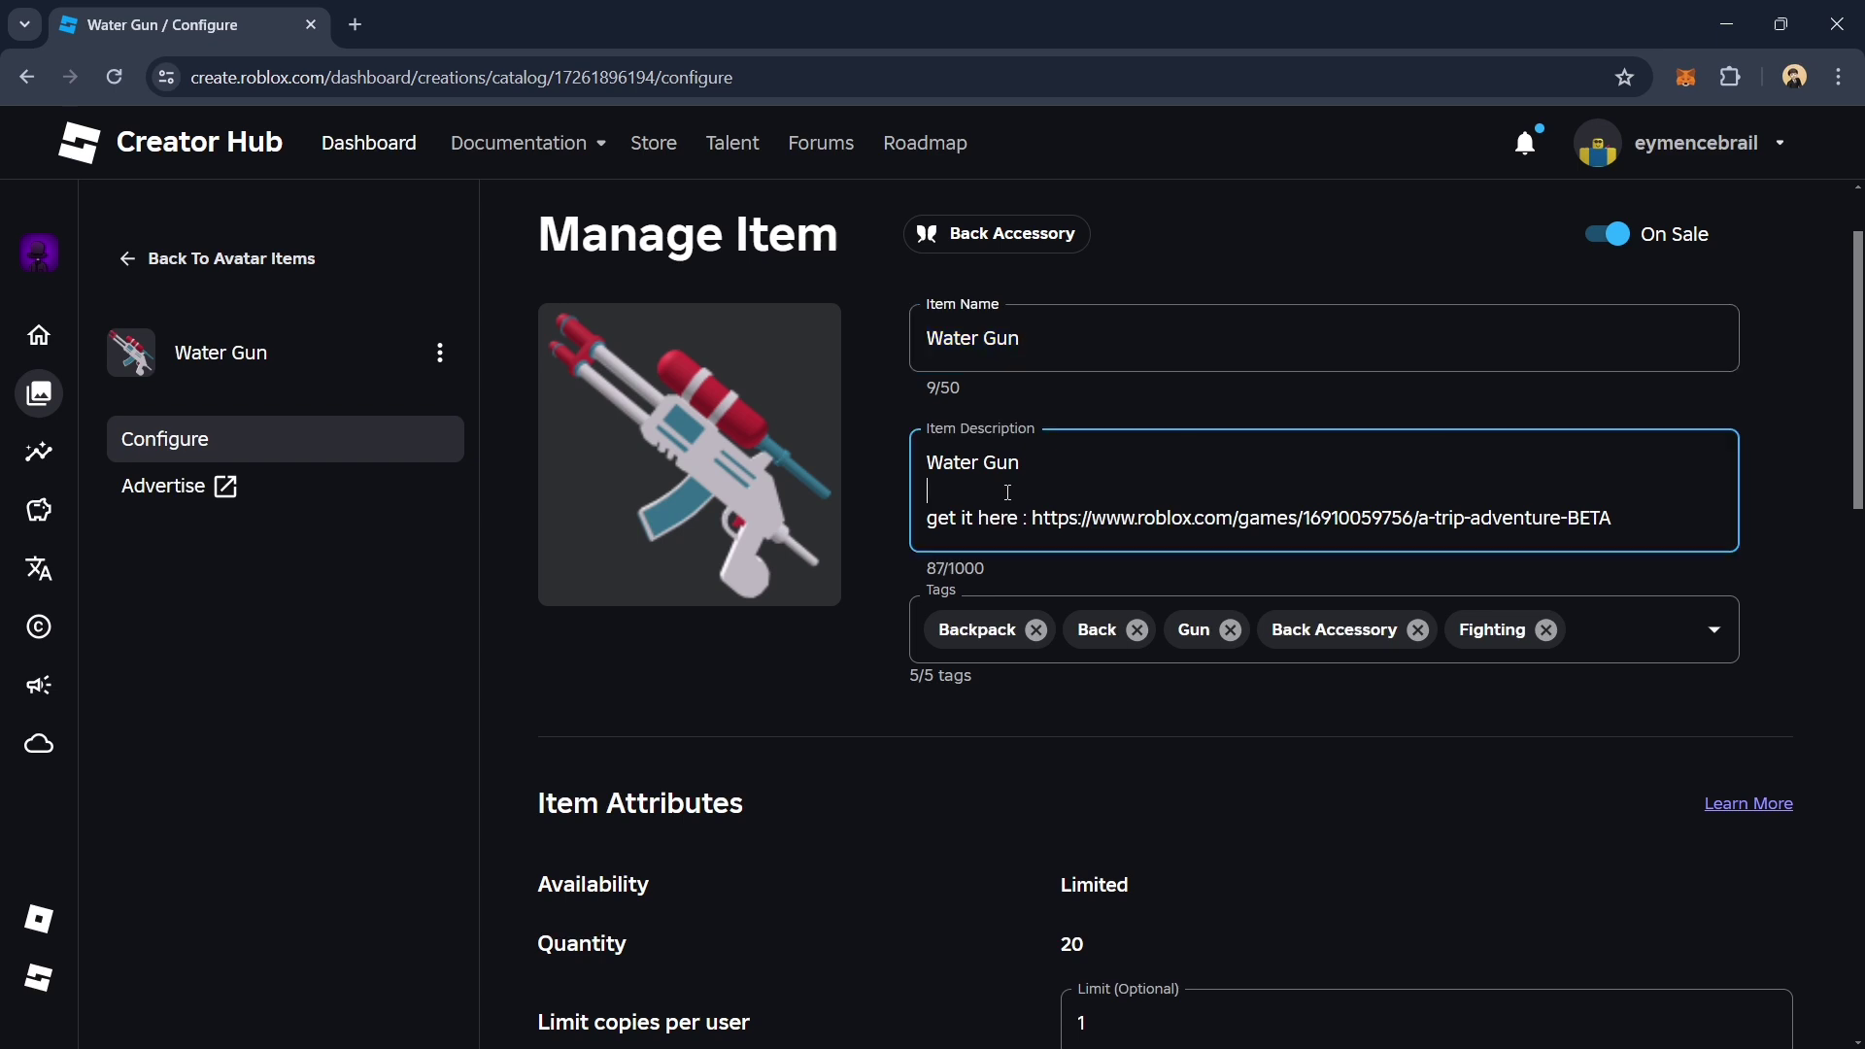